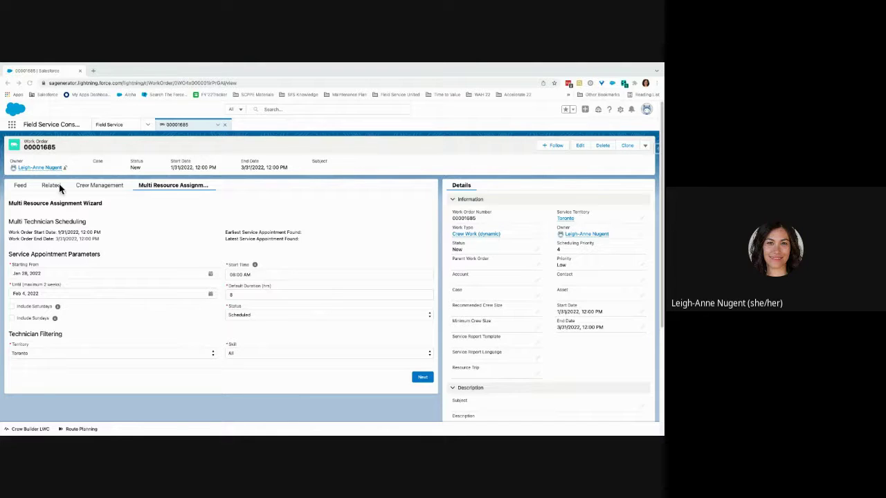
# - Set the starting date of the service appointments to Jan 31, 2022, matching the work order's start date
pyautogui.moveTo(24, 141); pyautogui.dragTo(53, 141)
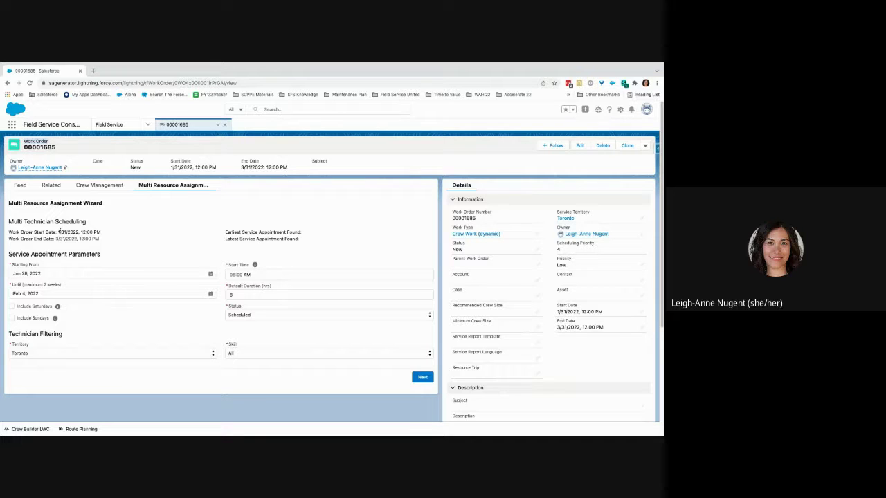
pyautogui.moveTo(58, 232); pyautogui.dragTo(74, 238)
pyautogui.click(25, 273)
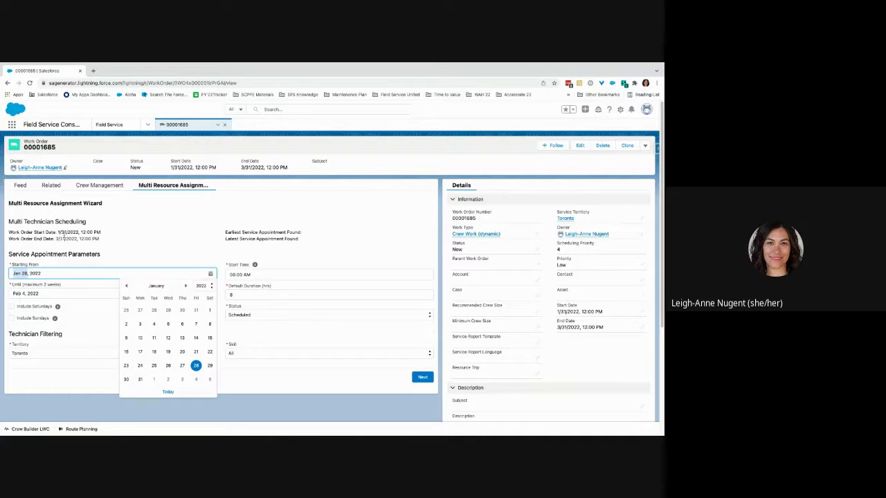
pyautogui.click(187, 285)
pyautogui.click(126, 287)
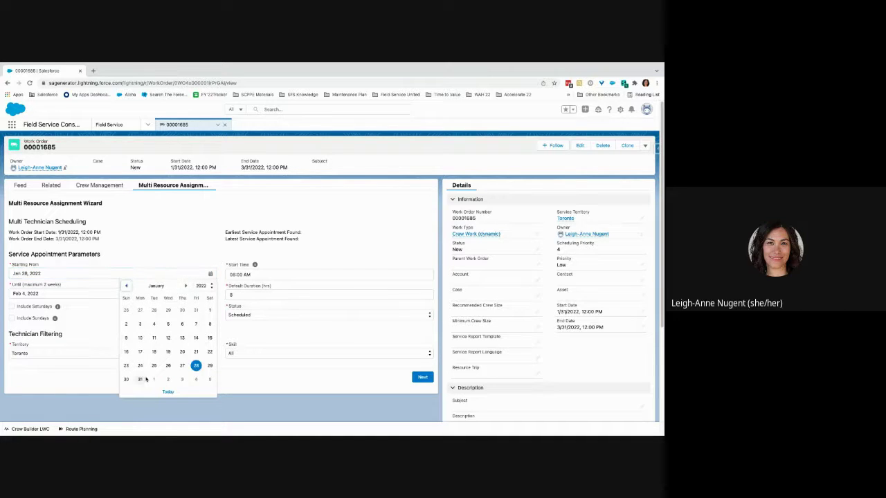
pyautogui.click(141, 379)
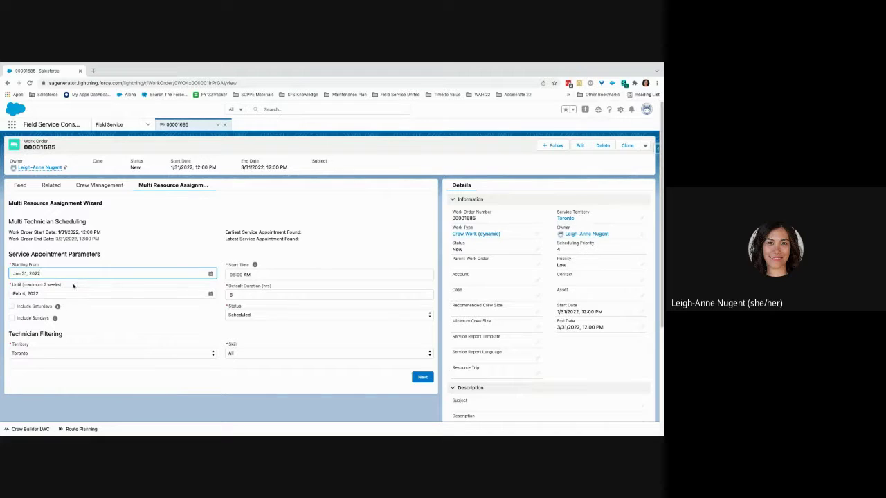
# - Set the appointments' until date to Feb 18, 2022 and include Saturdays
pyautogui.moveTo(62, 284); pyautogui.dragTo(14, 291)
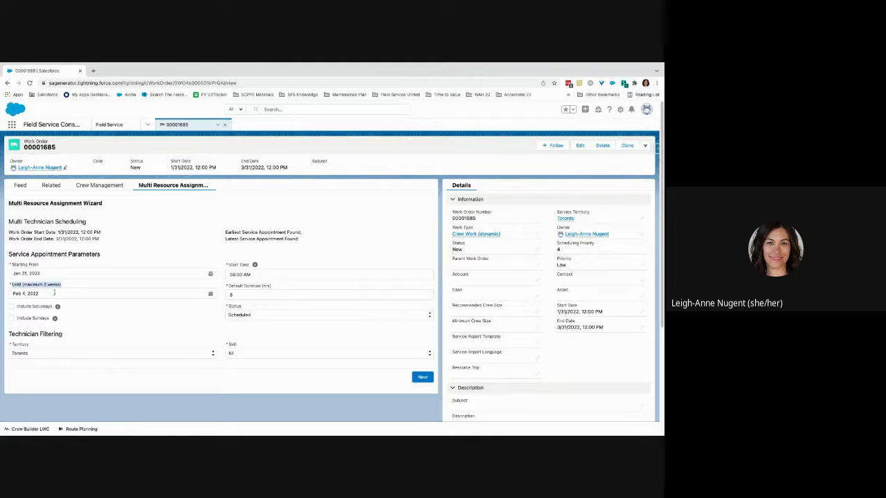
pyautogui.click(55, 291)
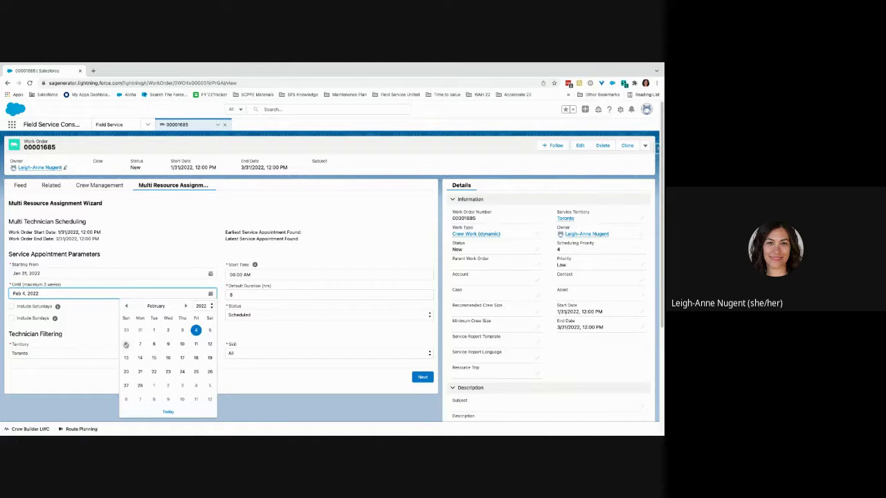
pyautogui.click(195, 357)
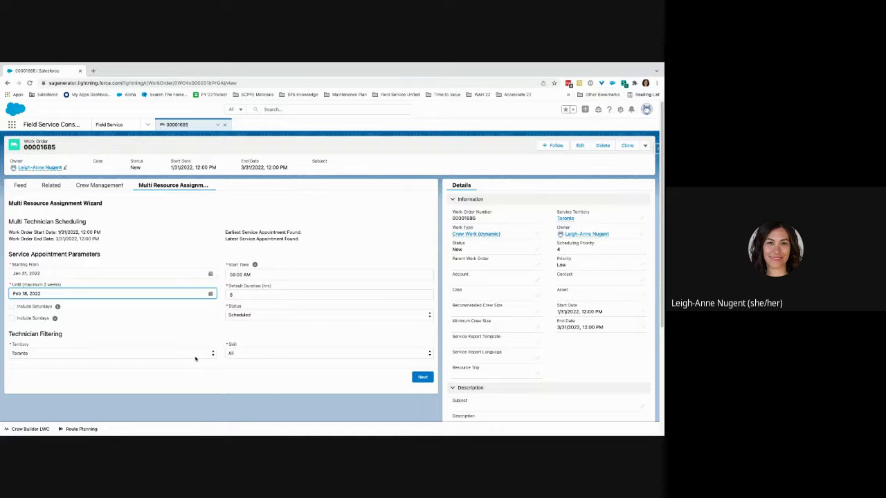
pyautogui.click(58, 307)
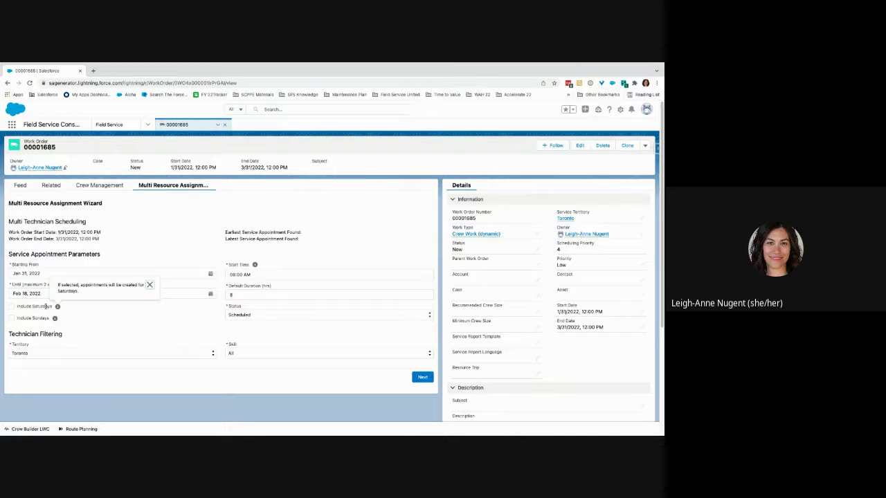
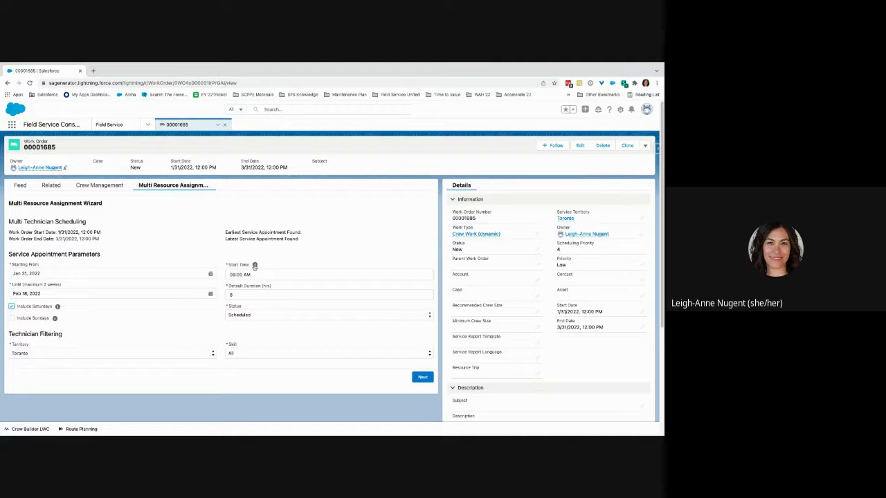
# - Set the appointments' start time to 09:00 AM and the default duration to 12 hours
pyautogui.moveTo(255, 266)
pyautogui.click(232, 275)
pyautogui.press('BackSpace')
pyautogui.write('9')
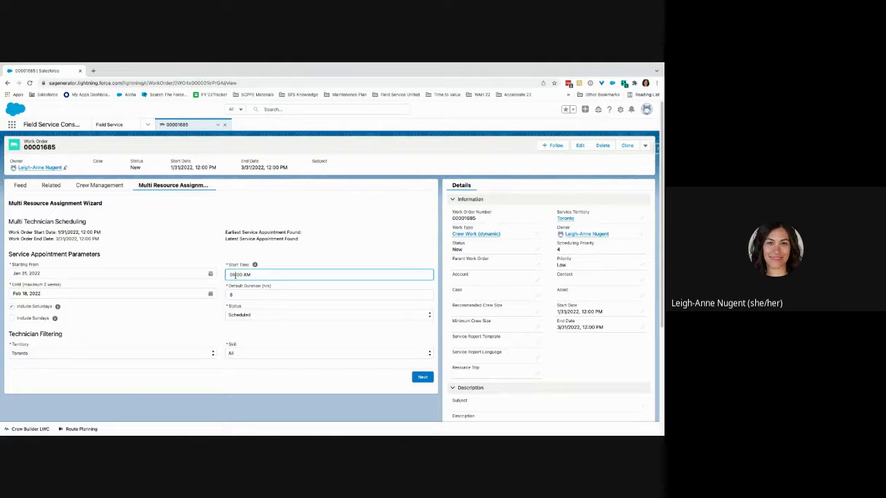
pyautogui.moveTo(247, 274); pyautogui.dragTo(229, 274)
pyautogui.click(251, 295)
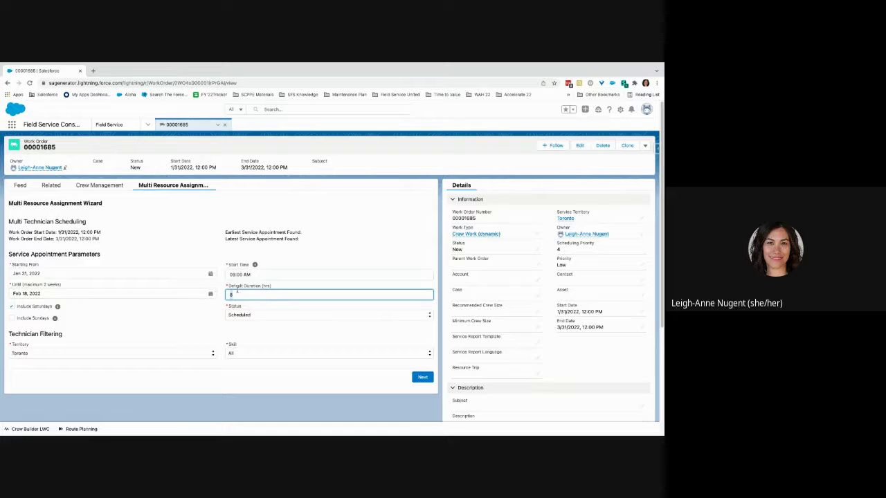
pyautogui.press('BackSpace')
pyautogui.write('12')
pyautogui.click(232, 275)
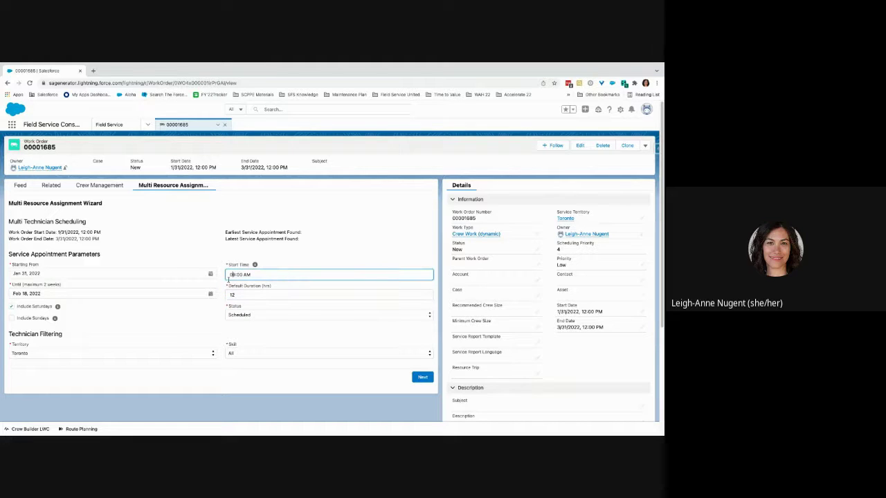
pyautogui.click(47, 361)
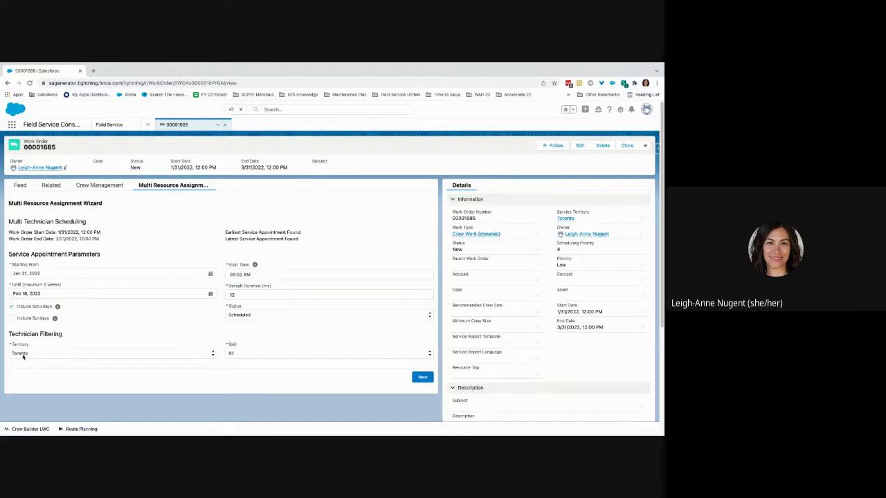
# - Review the territory choices for technician filtering against the work order's service territory
pyautogui.click(23, 355)
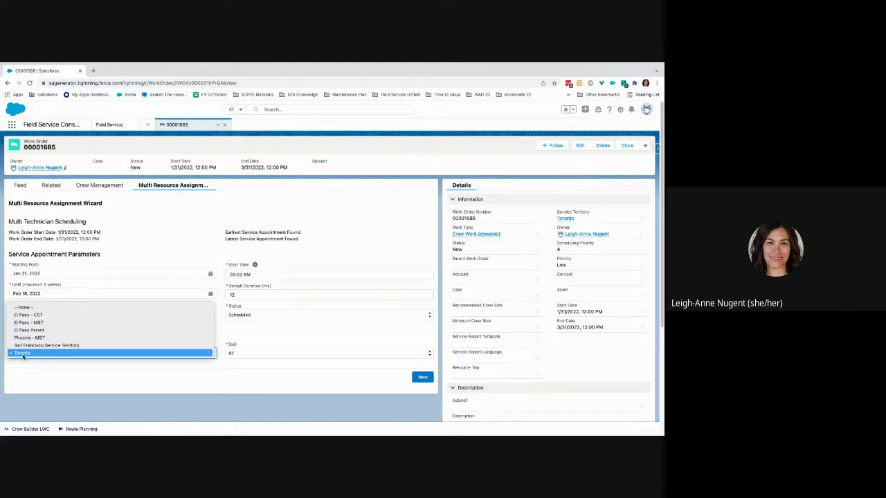
pyautogui.click(111, 365)
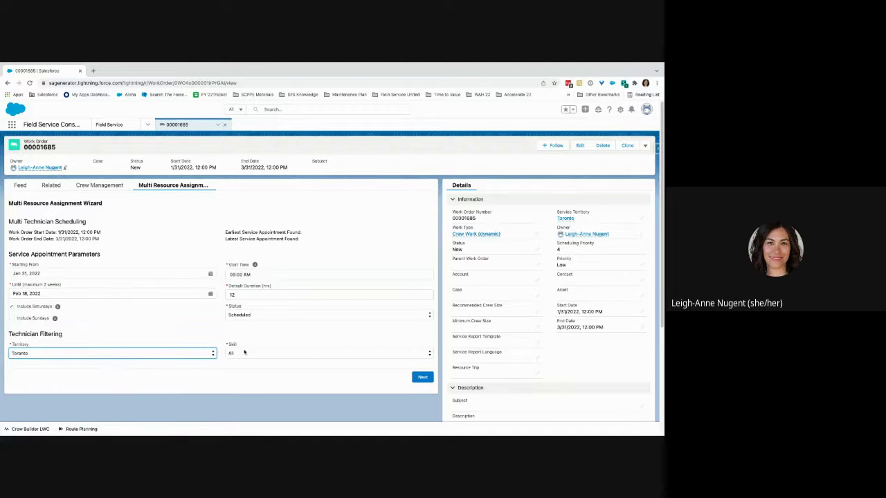
pyautogui.click(199, 357)
pyautogui.click(269, 357)
pyautogui.click(139, 353)
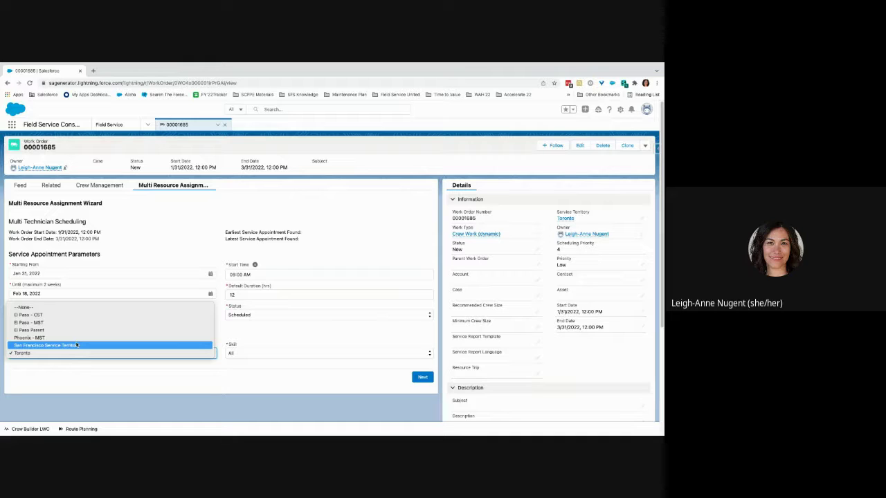
pyautogui.click(561, 214)
pyautogui.moveTo(556, 210); pyautogui.dragTo(577, 220)
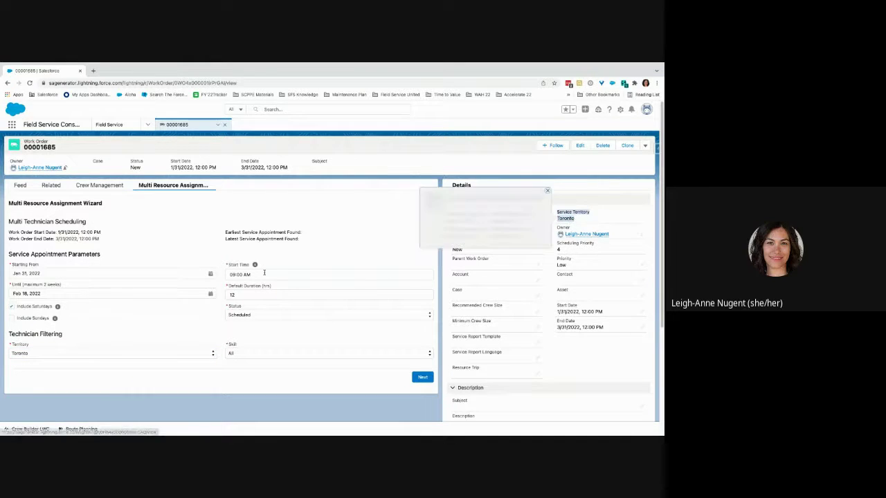
# - Try the Break-Fix skill filter for technicians and return the filter to All
pyautogui.click(274, 354)
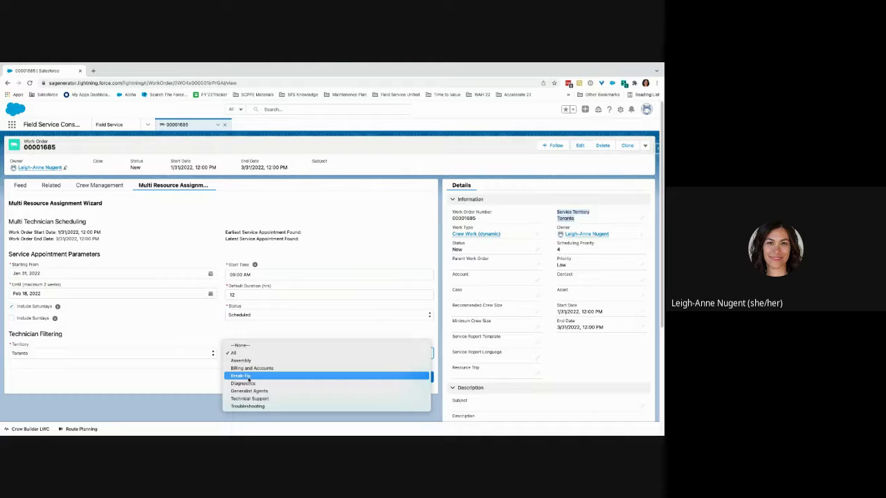
pyautogui.click(248, 377)
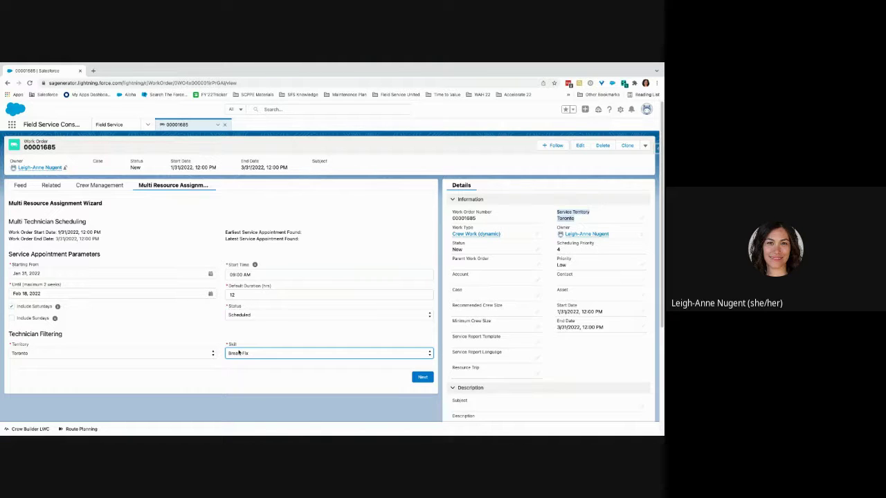
pyautogui.click(240, 353)
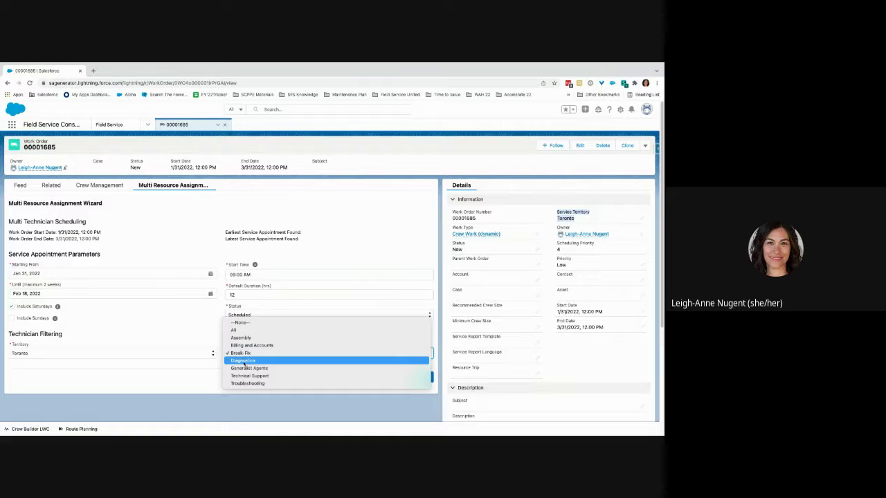
pyautogui.click(189, 389)
pyautogui.click(261, 353)
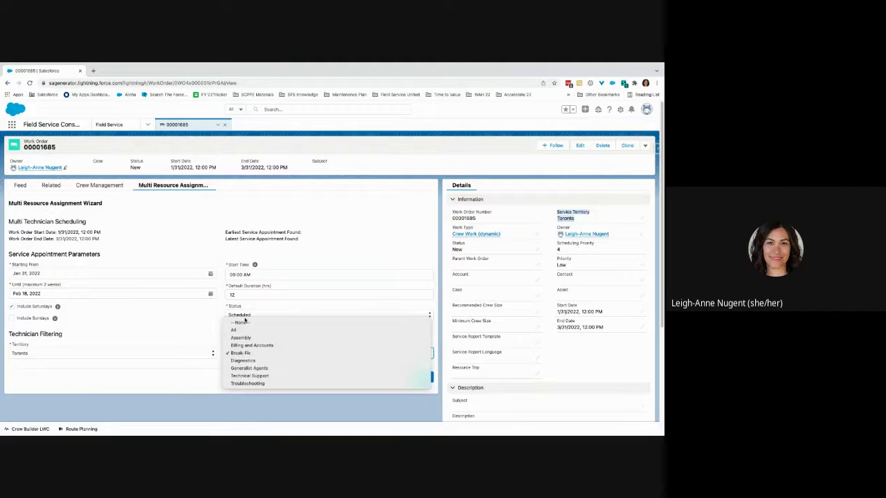
pyautogui.click(244, 329)
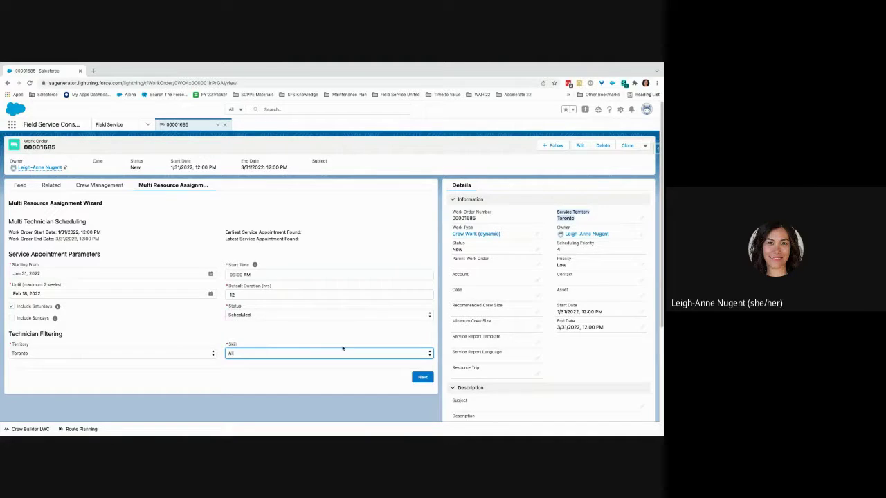
# - Proceed to the technician list, widen its resource name column and select the first, third and fourth technicians
pyautogui.click(422, 377)
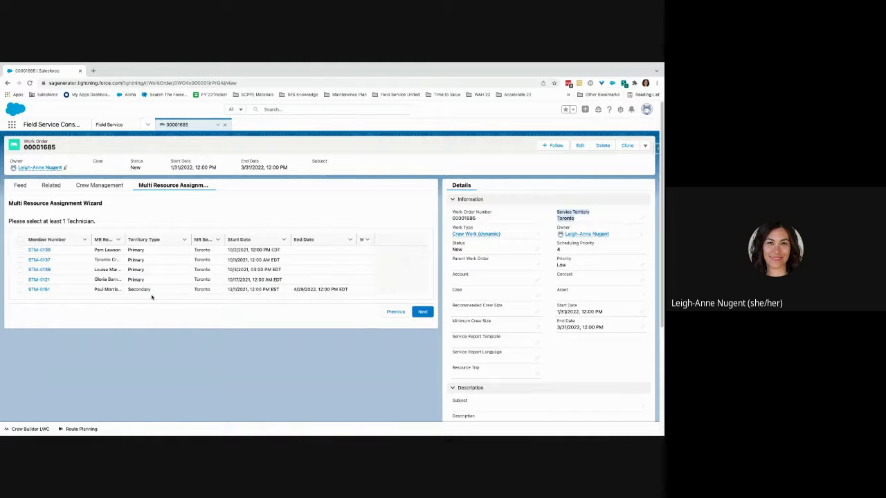
pyautogui.moveTo(123, 239); pyautogui.dragTo(143, 239)
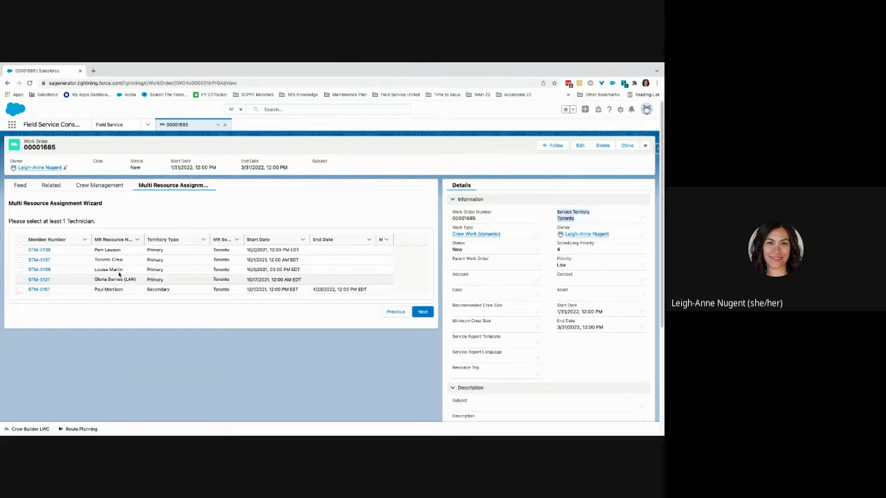
pyautogui.click(17, 252)
pyautogui.click(19, 251)
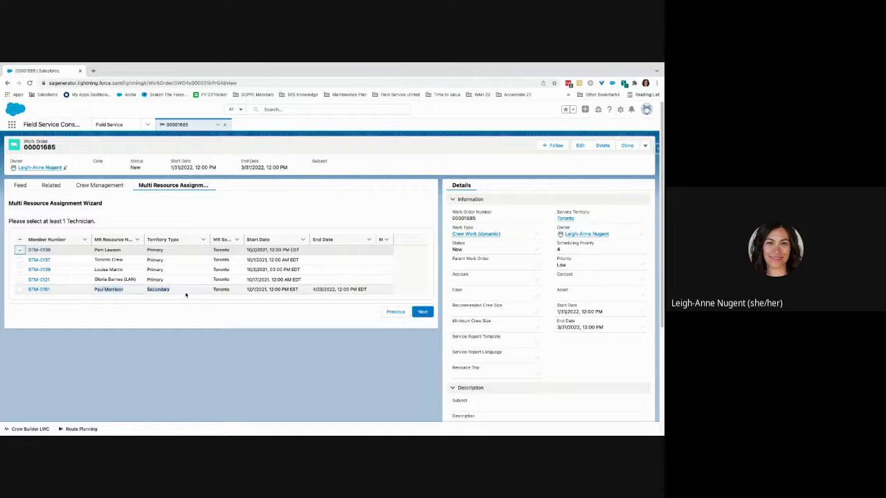
pyautogui.click(133, 289)
pyautogui.click(338, 289)
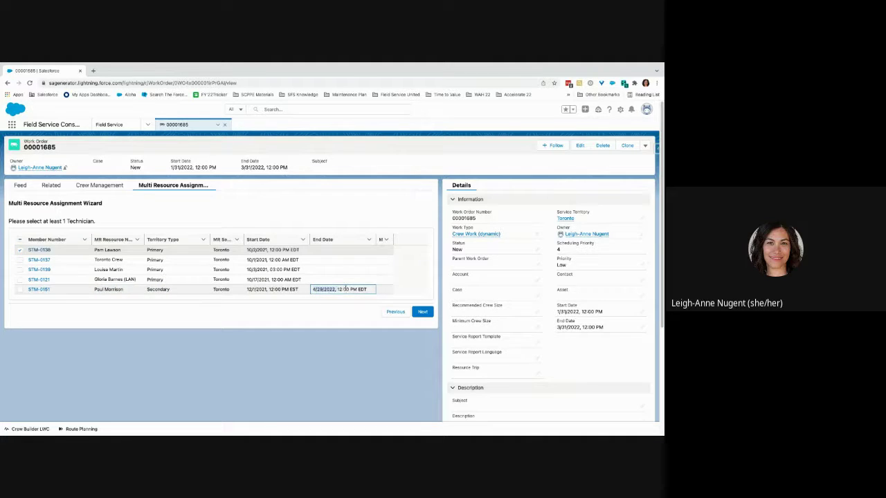
pyautogui.click(19, 269)
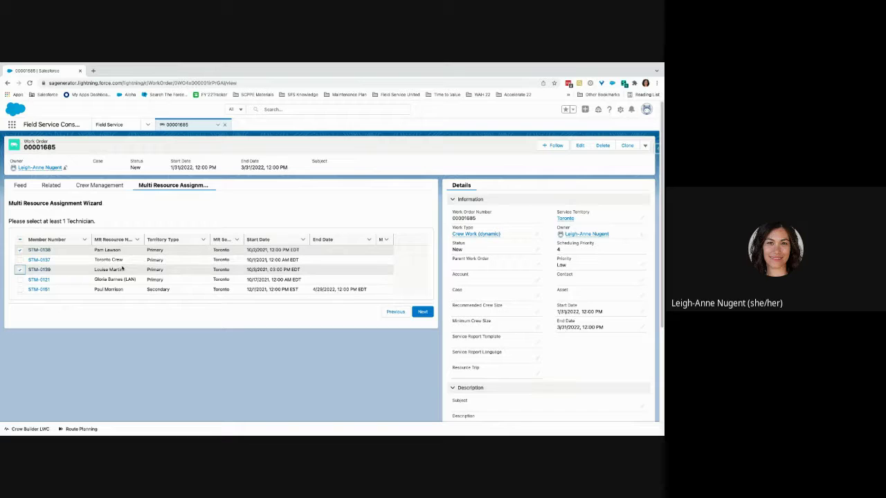
pyautogui.click(19, 279)
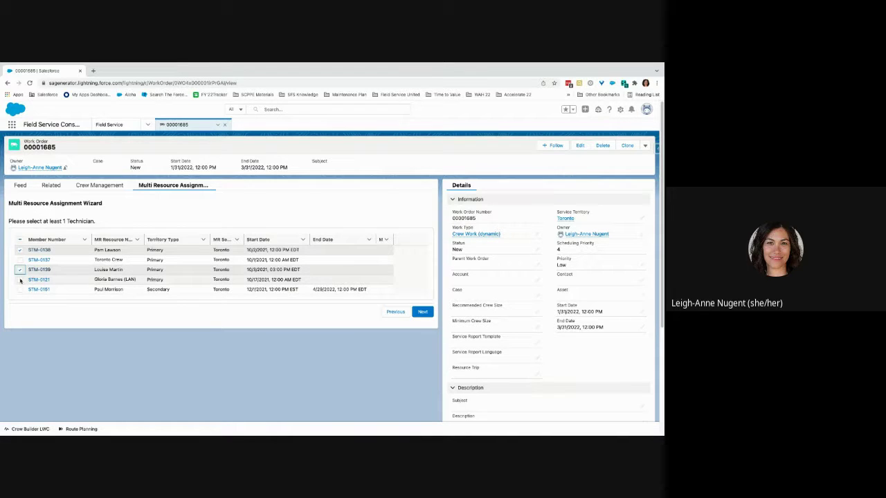
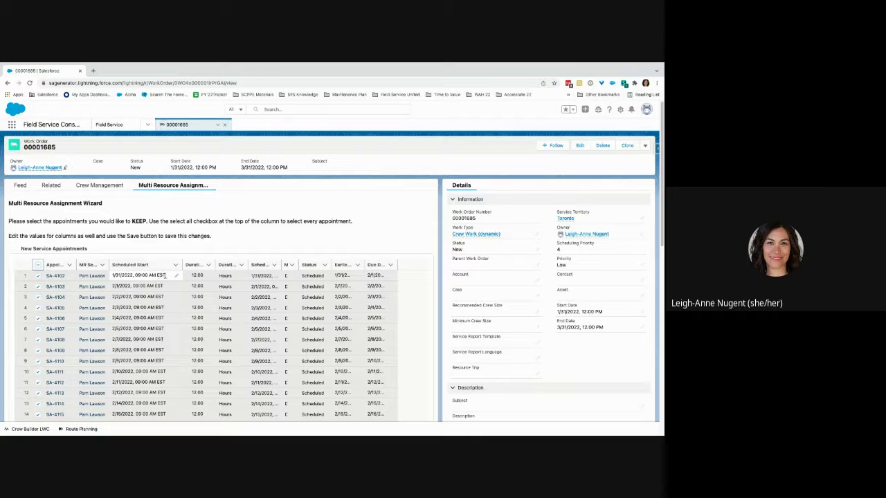
# - Examine the date and time editing options for the first new service appointment's scheduled start
pyautogui.click(112, 272)
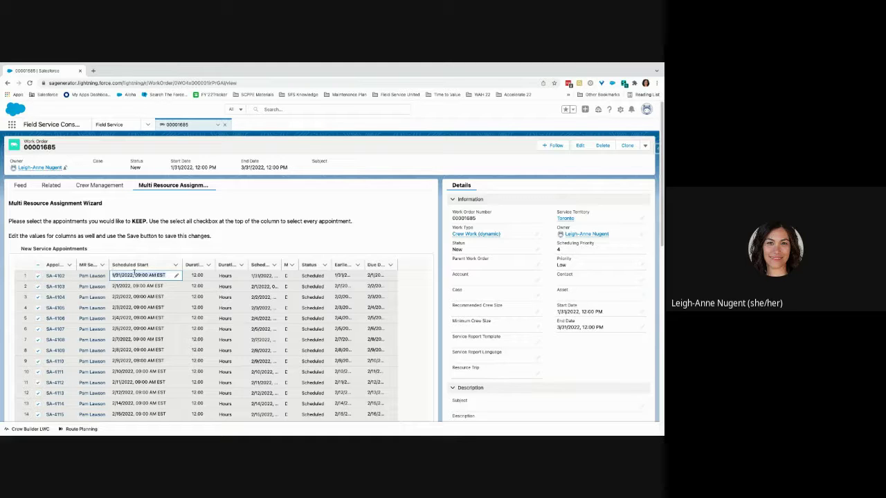
pyautogui.click(175, 275)
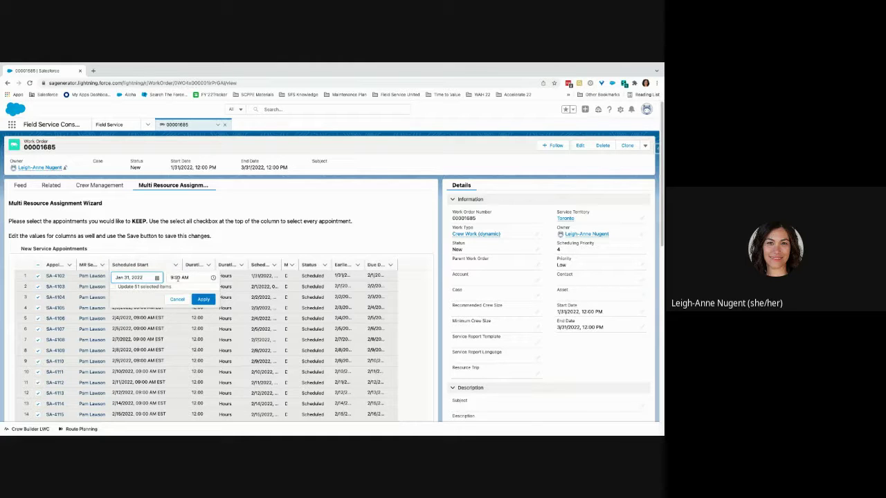
pyautogui.click(172, 277)
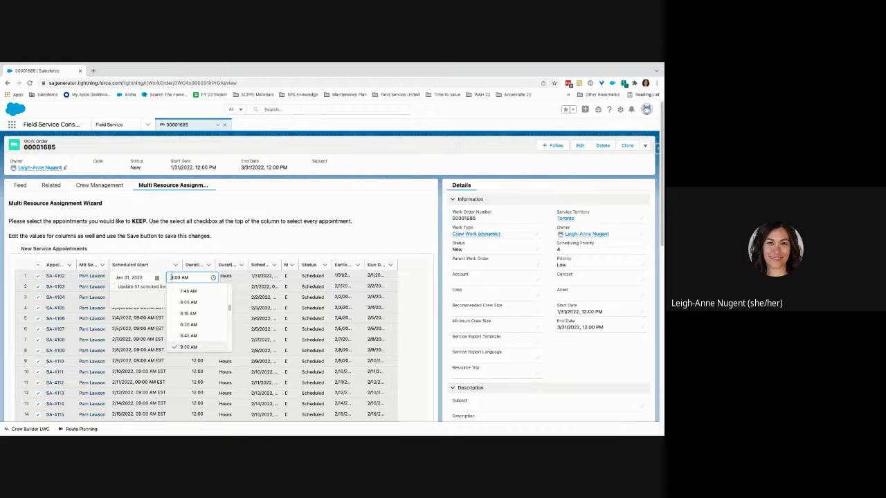
pyautogui.click(201, 250)
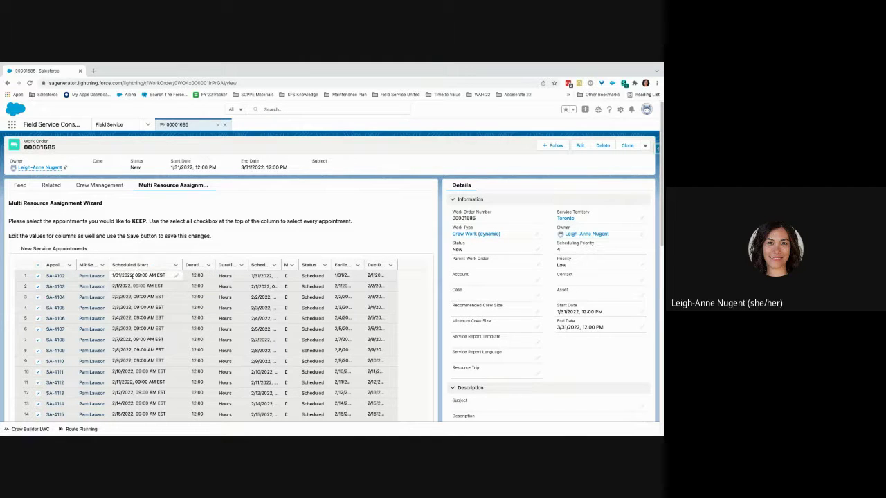
pyautogui.click(178, 275)
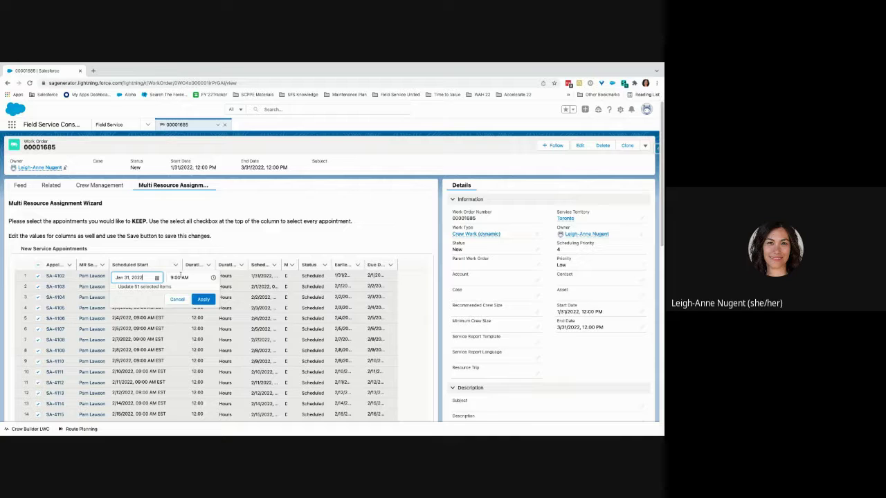
pyautogui.click(174, 258)
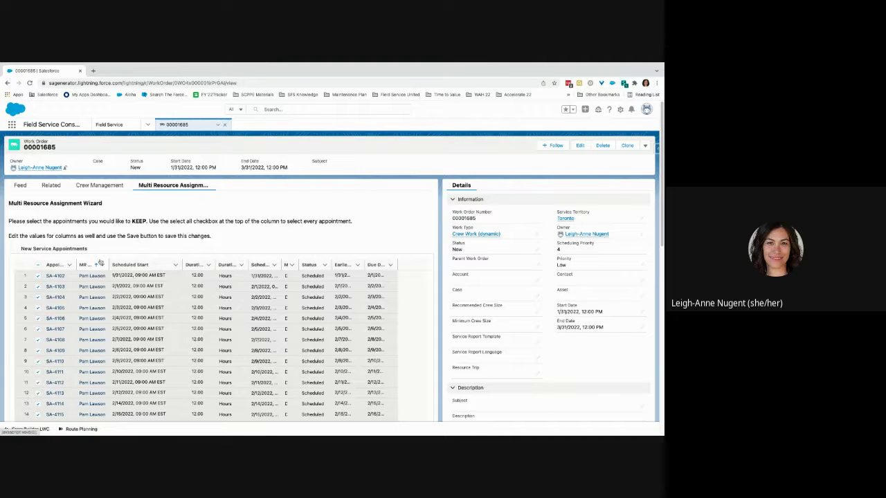
# - Exclude the last-listed technician's new service appointments dated 1/31/2022 through 2/3/2022 from those being kept
pyautogui.scroll(-5, 127, 312)
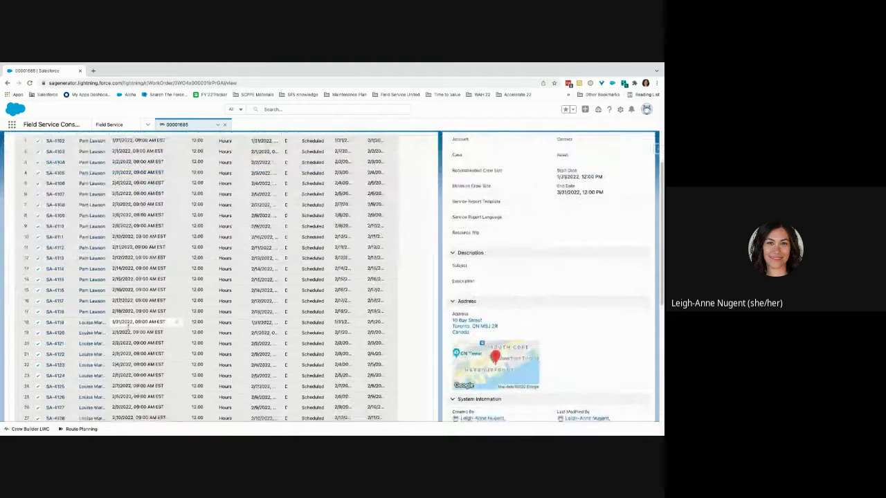
pyautogui.scroll(-5, 126, 312)
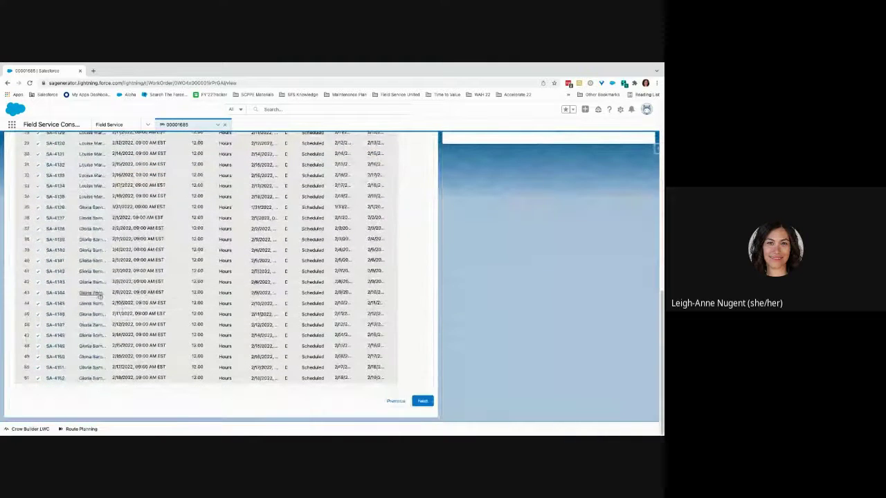
pyautogui.click(36, 208)
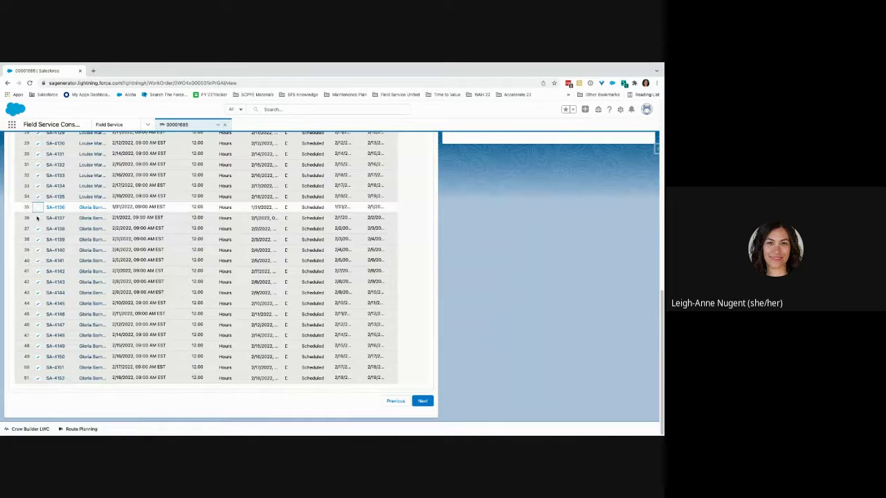
pyautogui.click(37, 218)
pyautogui.click(37, 228)
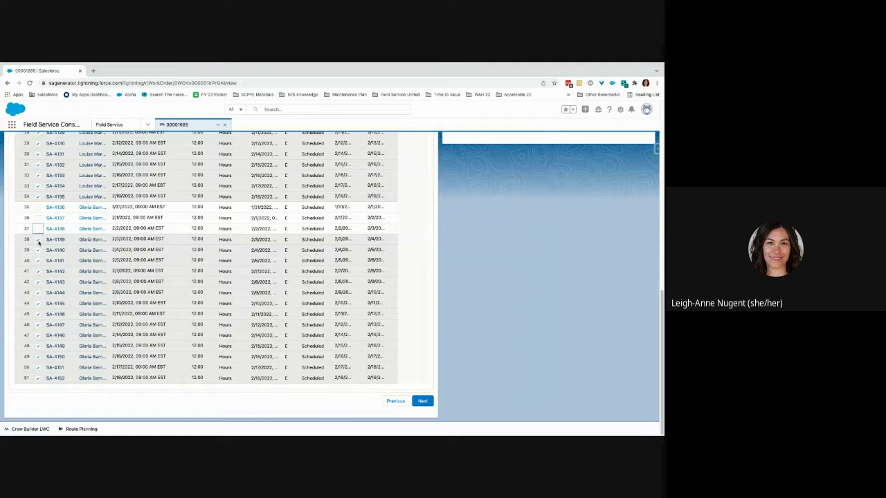
pyautogui.click(37, 239)
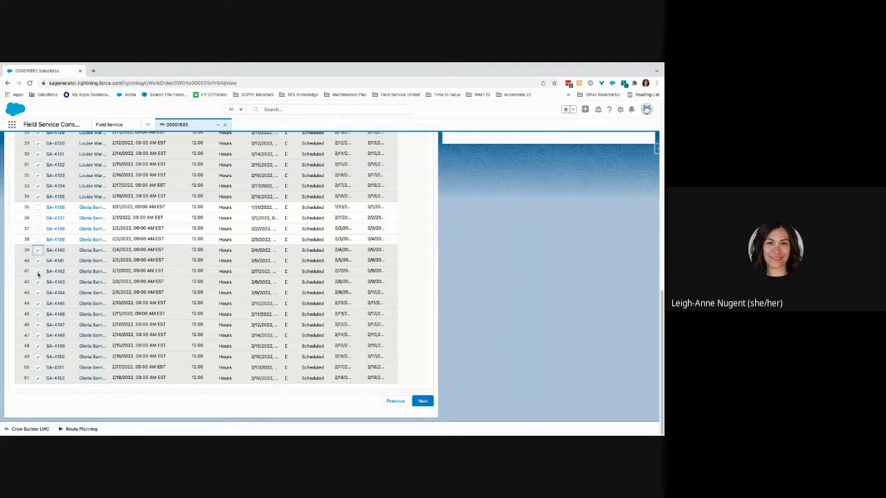
# - Exclude the last-listed technician's appointments dated 2/7 through 2/12/2022 and 2/16 through 2/18/2022 from those being kept
pyautogui.click(37, 271)
pyautogui.click(38, 281)
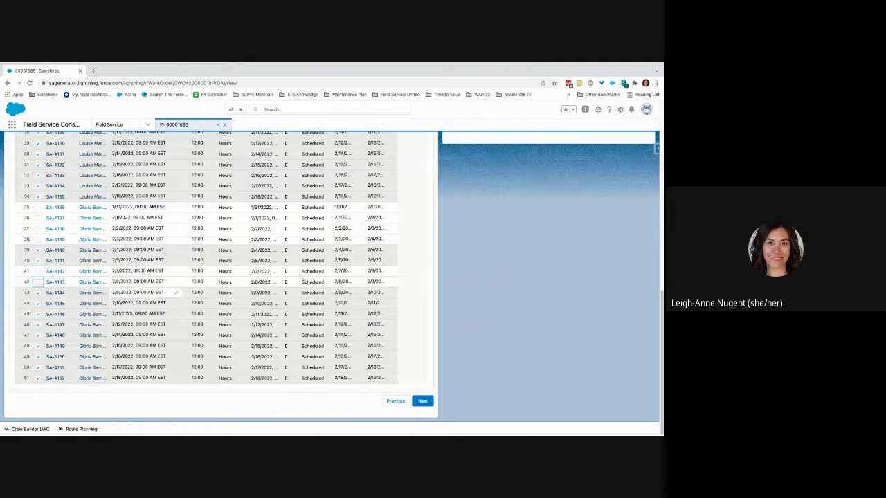
pyautogui.click(37, 293)
pyautogui.click(38, 303)
pyautogui.click(38, 314)
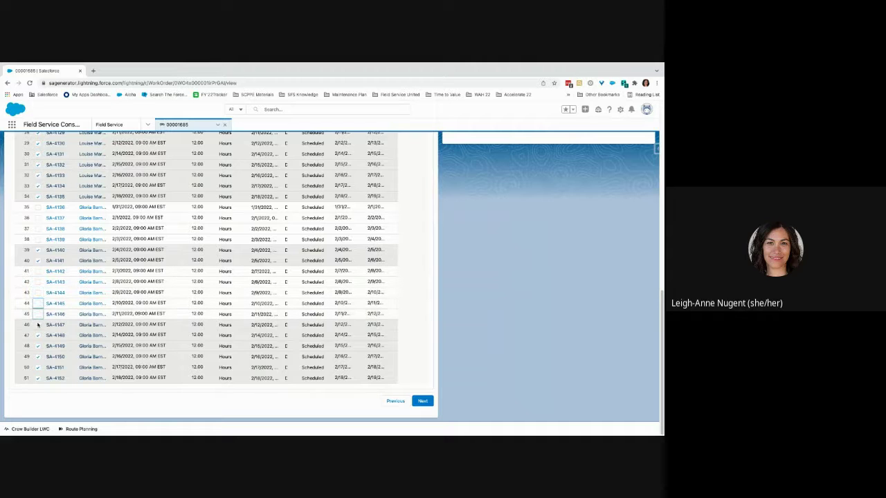
pyautogui.click(37, 325)
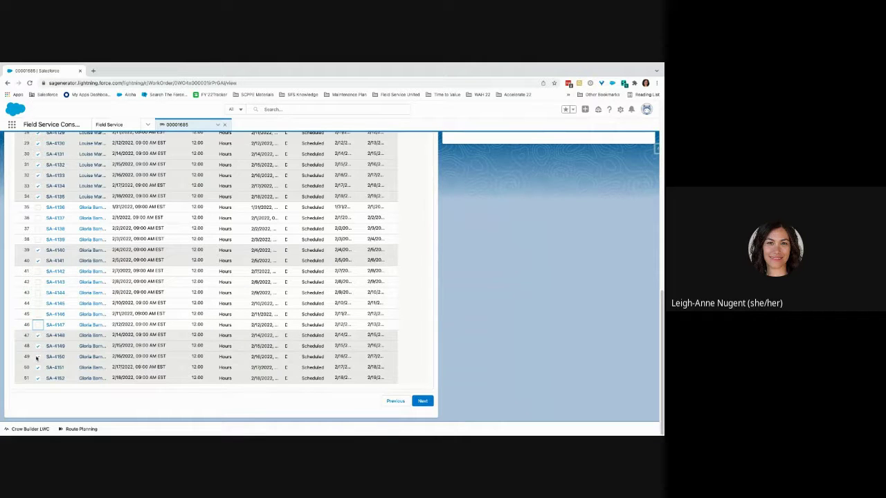
pyautogui.click(37, 357)
pyautogui.click(38, 367)
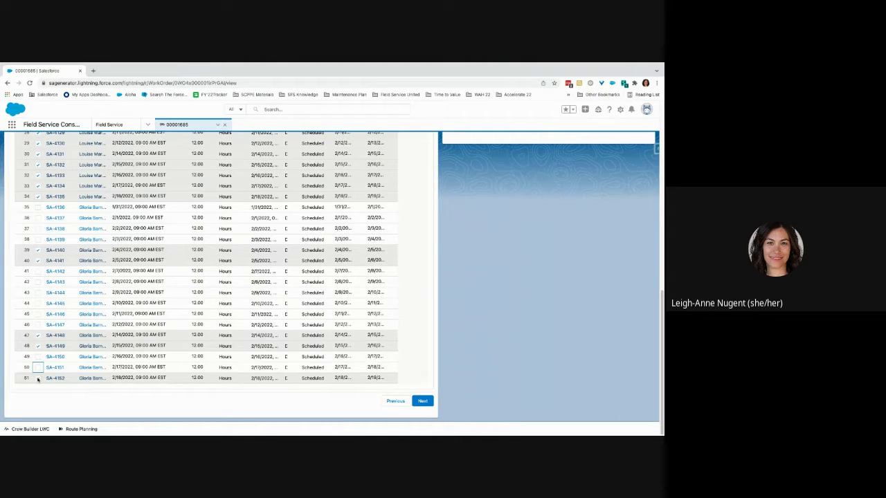
pyautogui.click(37, 378)
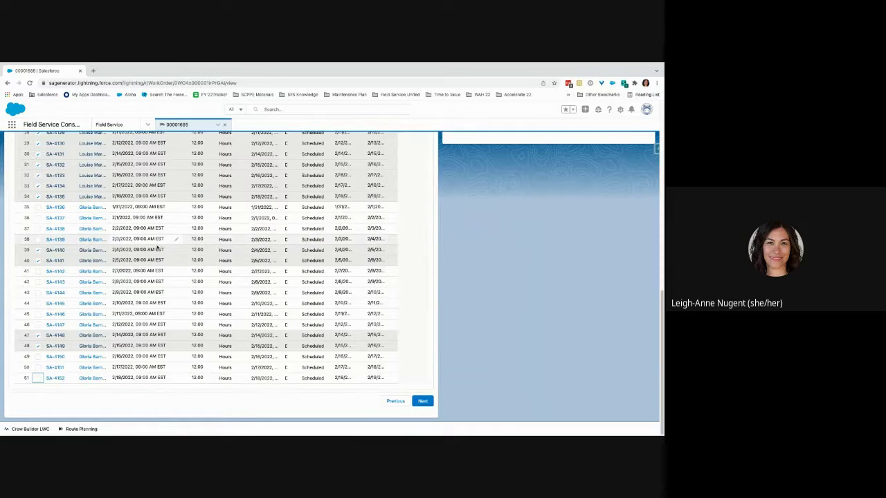
# - Set the duration of the last-listed technician's 2/4/2022 and 2/5/2022 appointments to 4 hours each
pyautogui.scroll(3, 194, 234)
pyautogui.scroll(-3, 193, 233)
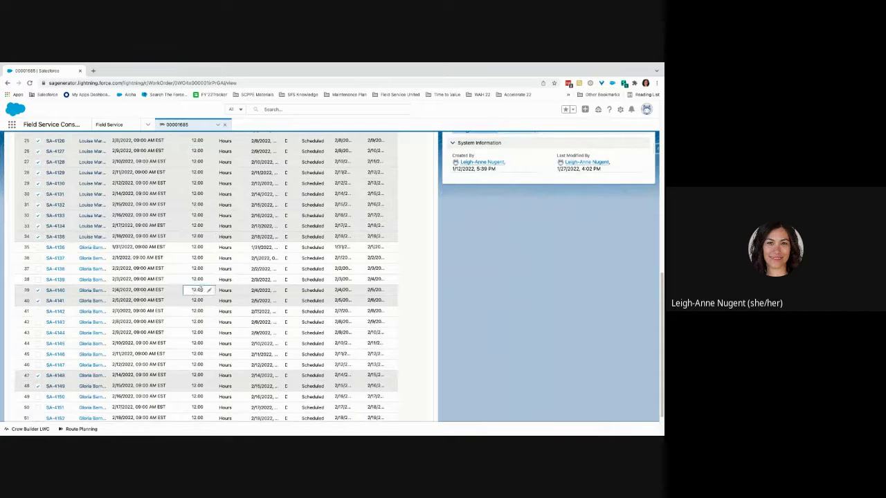
pyautogui.click(208, 291)
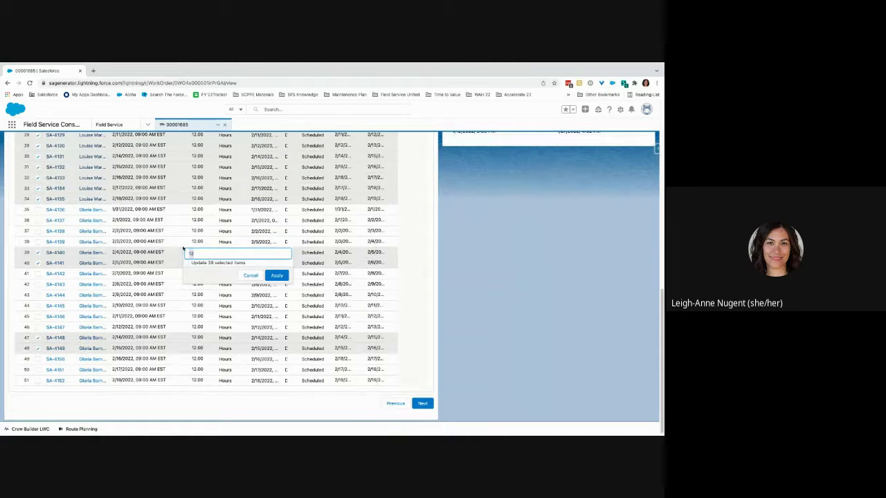
pyautogui.press('BackSpace')
pyautogui.press('BackSpace')
pyautogui.write('4')
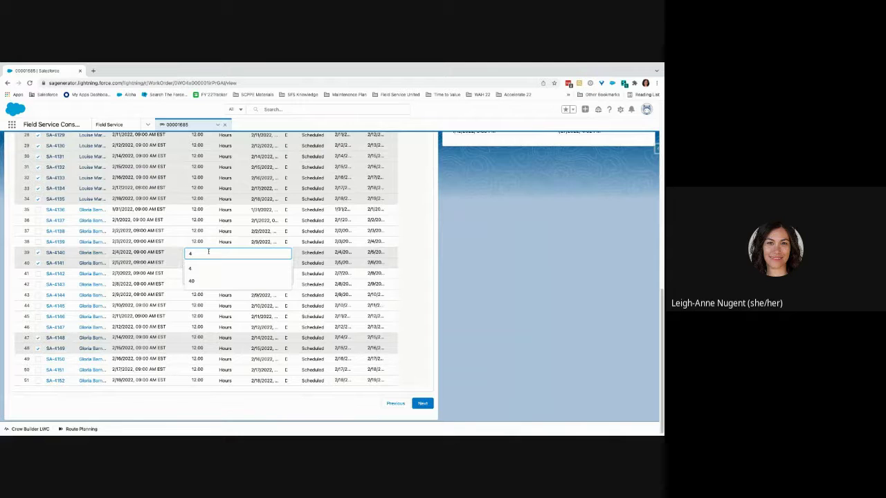
pyautogui.click(210, 269)
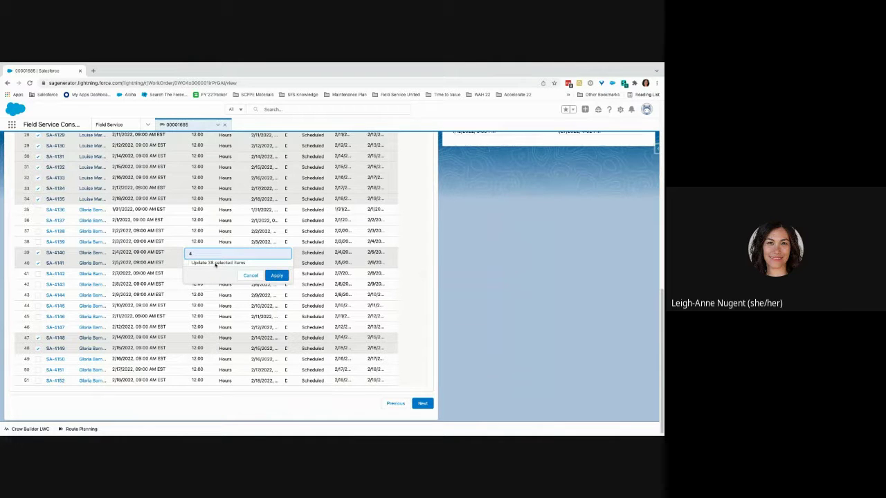
pyautogui.click(277, 275)
pyautogui.click(208, 265)
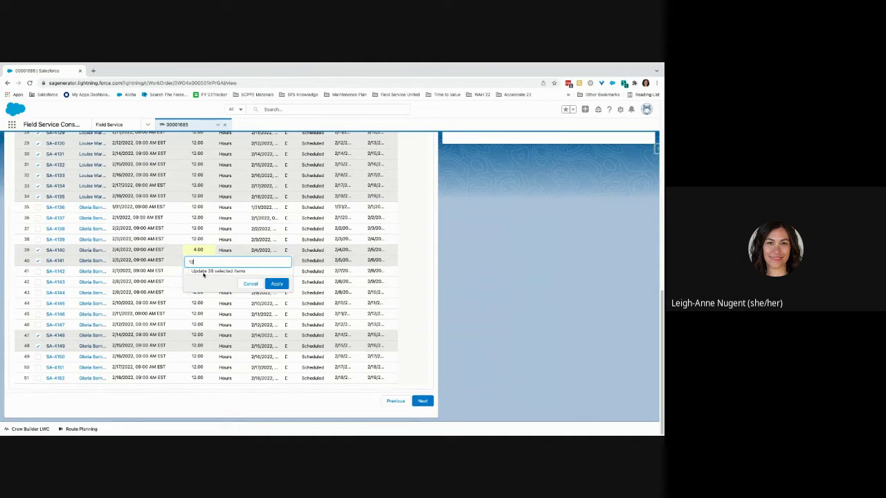
pyautogui.write('4')
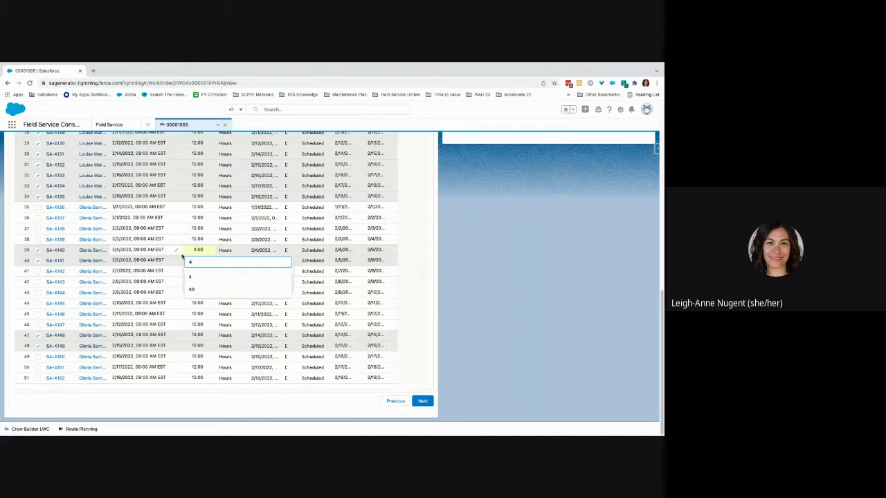
pyautogui.click(280, 284)
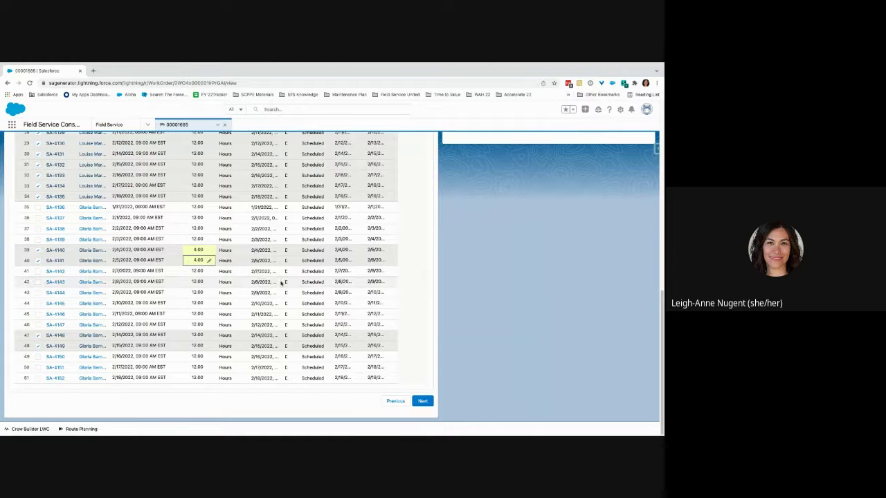
# - Set the duration of the last-listed technician's 2/14/2022 and 2/15/2022 appointments to 4 hours each
pyautogui.click(195, 334)
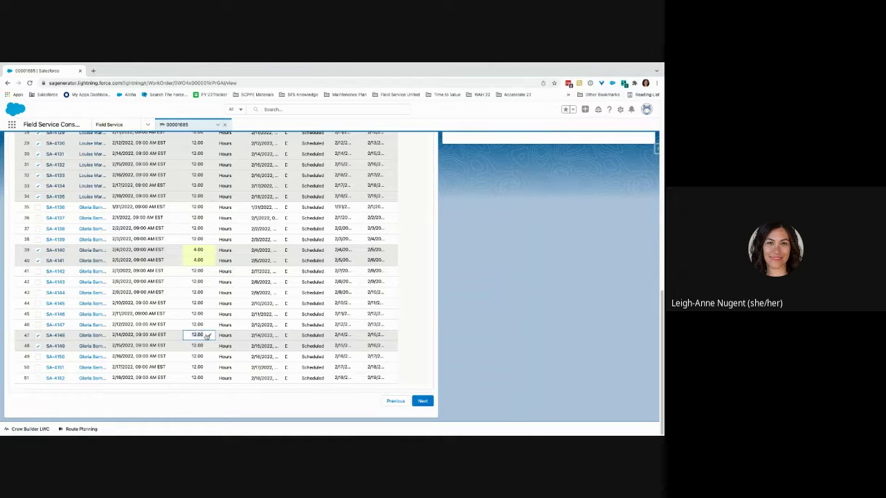
pyautogui.click(209, 335)
pyautogui.write('4')
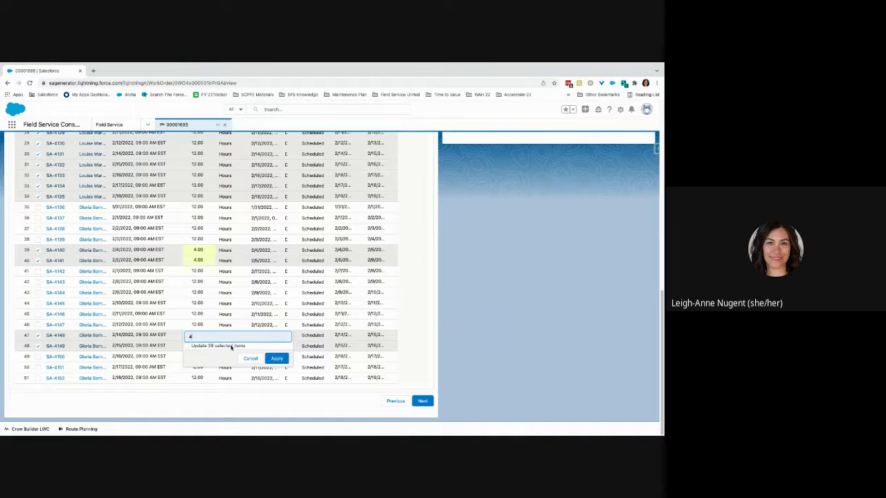
pyautogui.click(282, 358)
pyautogui.click(209, 346)
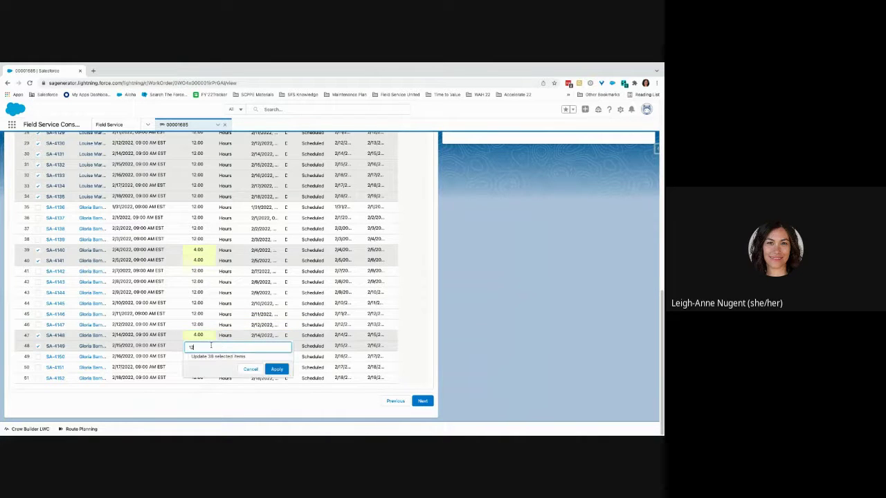
pyautogui.write('4')
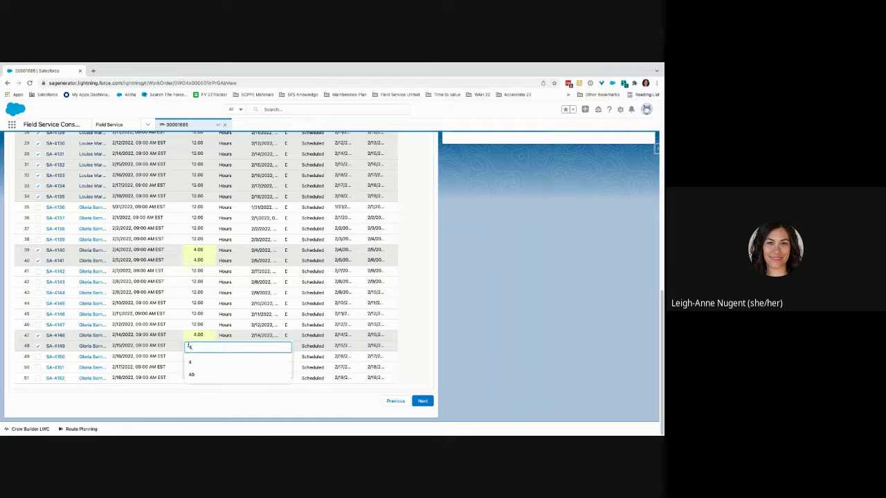
pyautogui.click(196, 360)
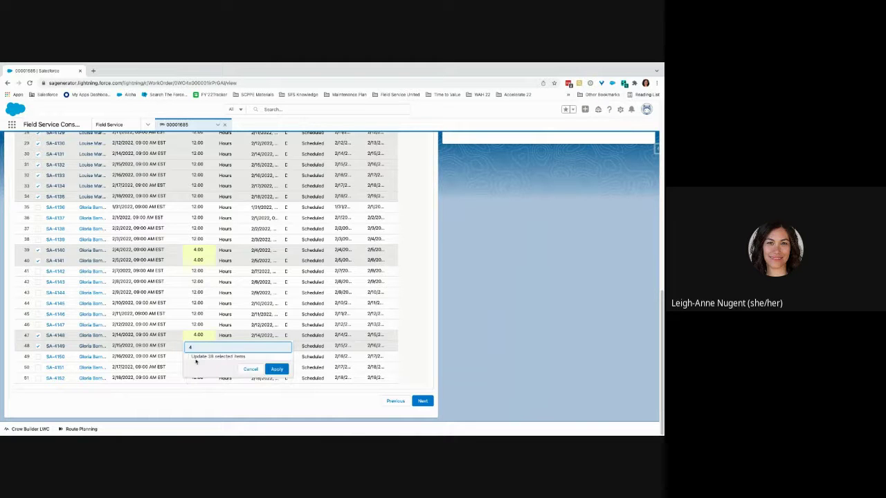
pyautogui.click(275, 369)
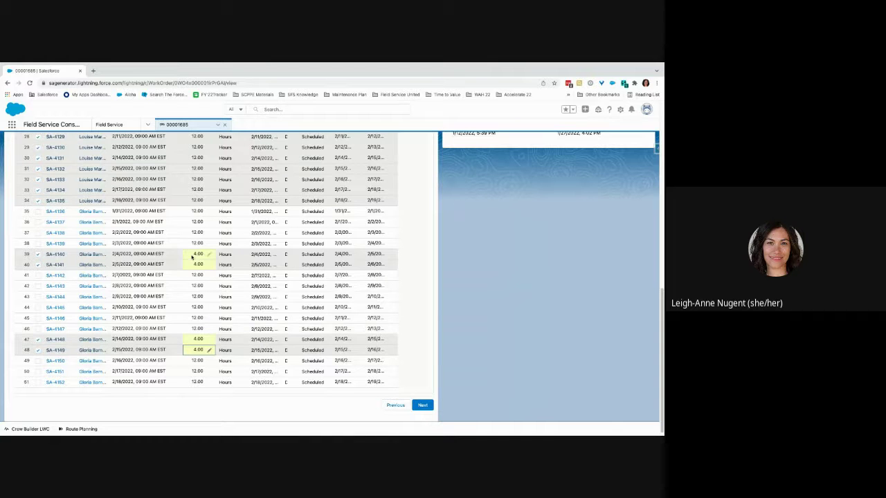
# - Sort the new service appointments by scheduled start, earliest first
pyautogui.scroll(3, 180, 247)
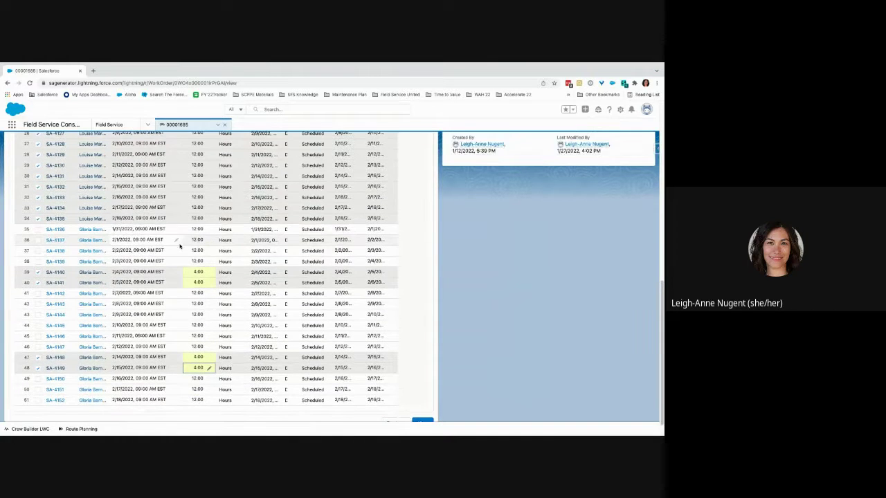
pyautogui.scroll(3, 122, 235)
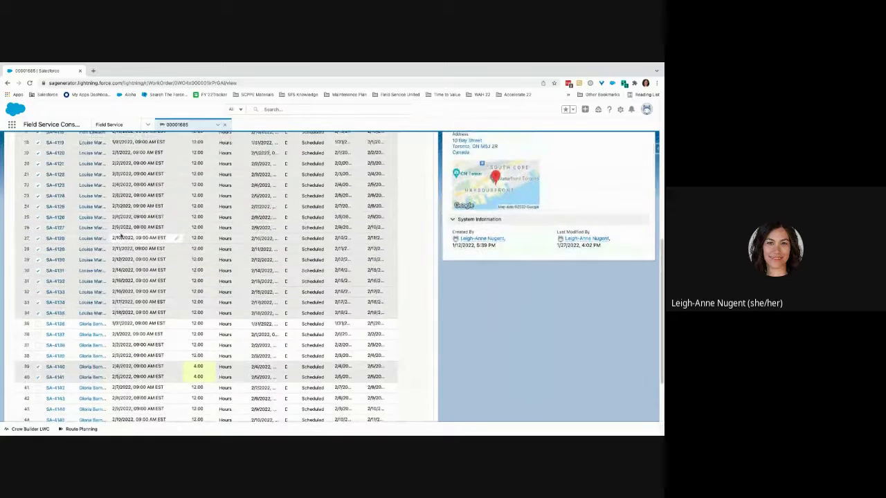
pyautogui.scroll(3, 122, 238)
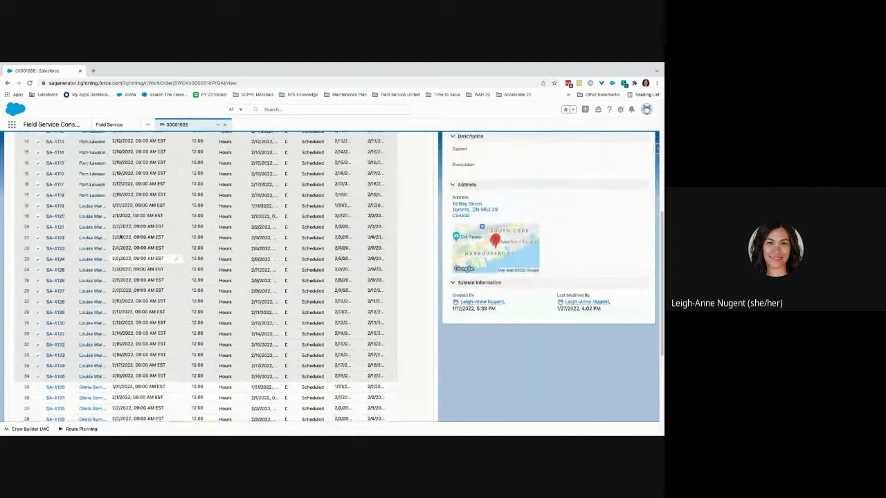
pyautogui.scroll(4, 127, 245)
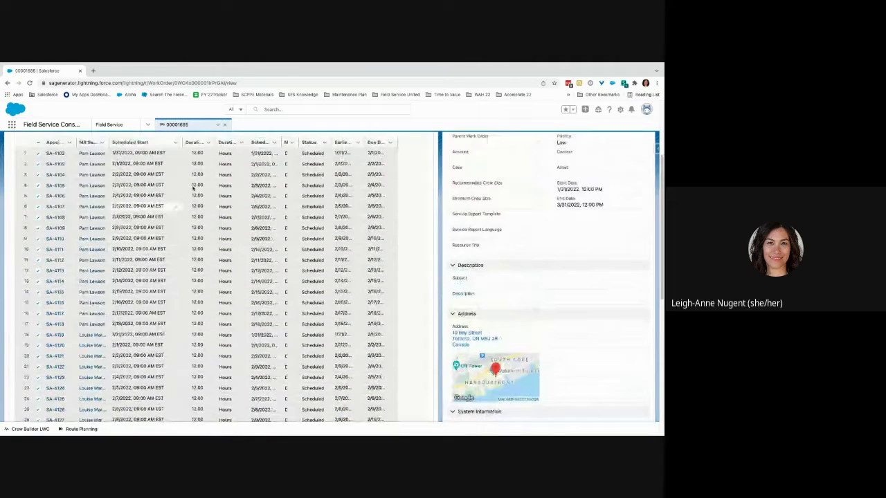
pyautogui.scroll(-10, 208, 339)
pyautogui.scroll(-3, 191, 350)
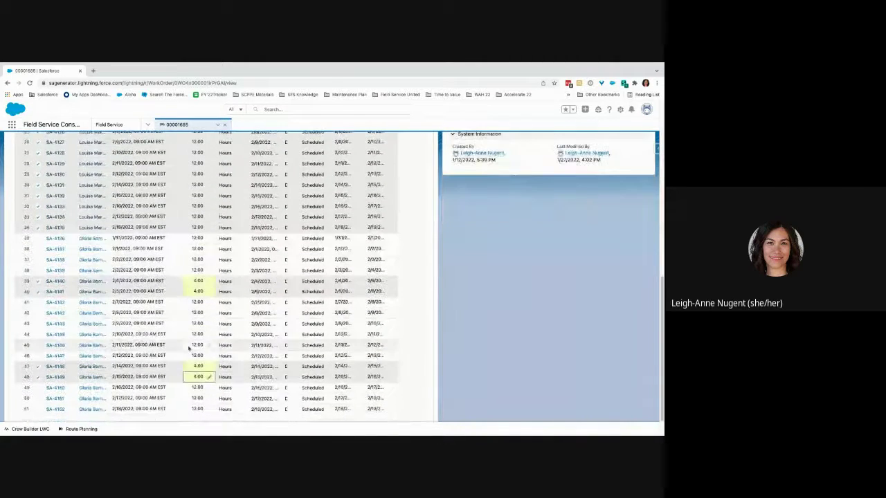
pyautogui.scroll(-2, 282, 346)
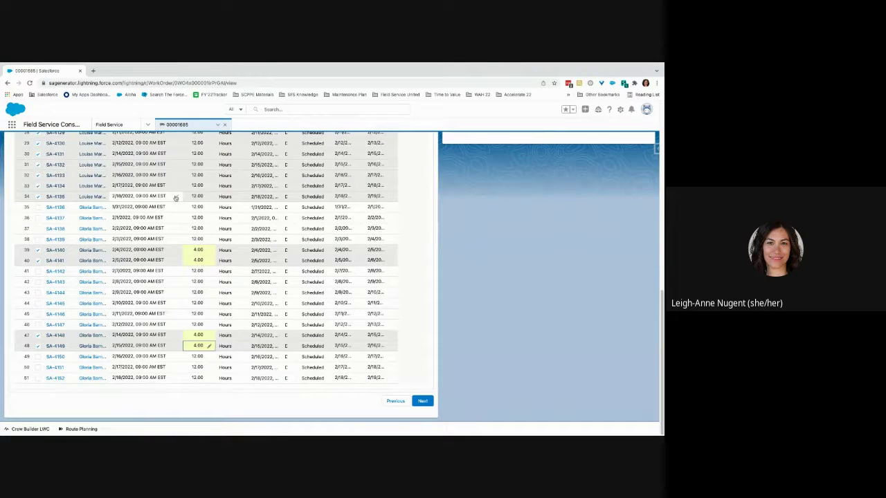
pyautogui.scroll(10, 175, 189)
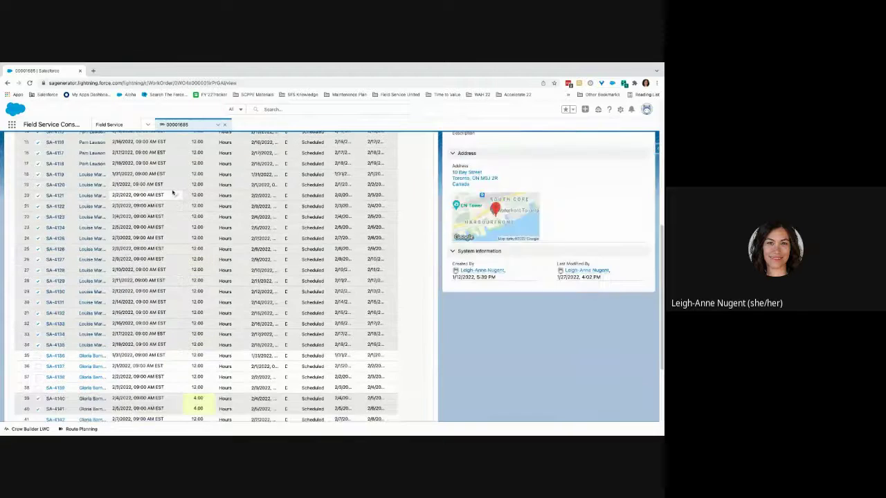
pyautogui.click(141, 264)
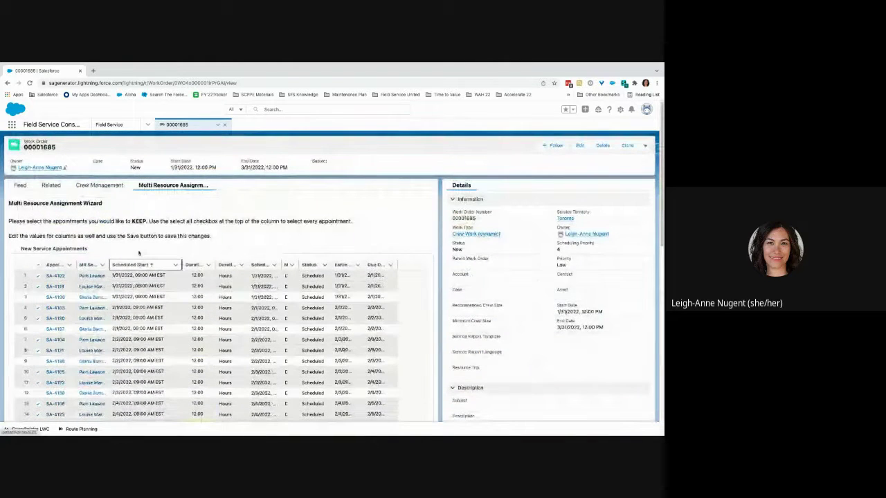
# - Set the scheduled start of the first-listed 1/31/2022 appointment to 6:00 AM
pyautogui.scroll(-2, 142, 277)
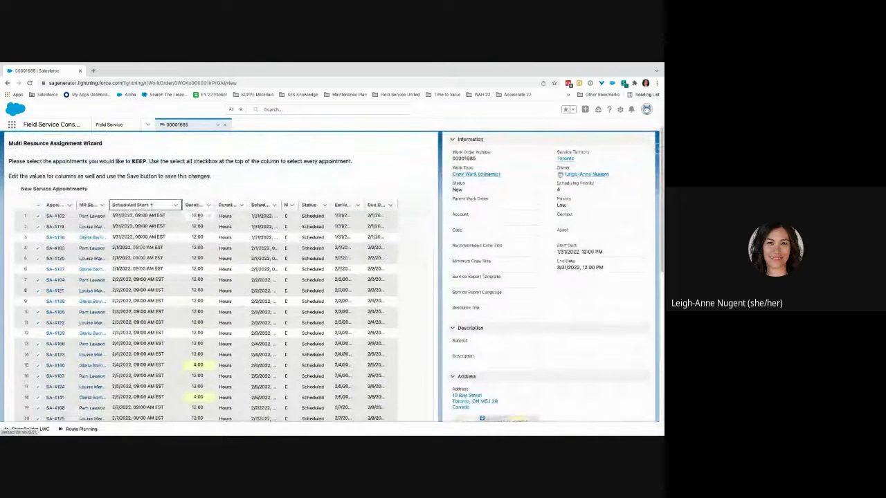
pyautogui.click(176, 217)
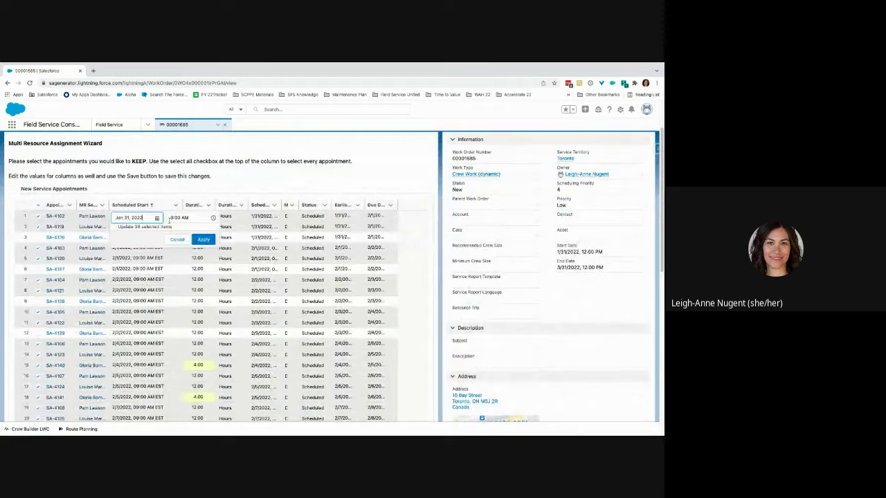
pyautogui.click(179, 217)
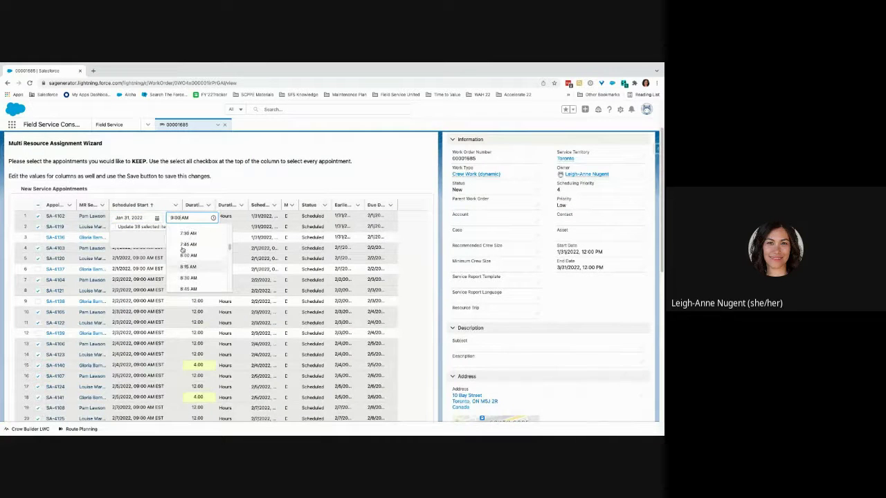
pyautogui.scroll(3, 183, 249)
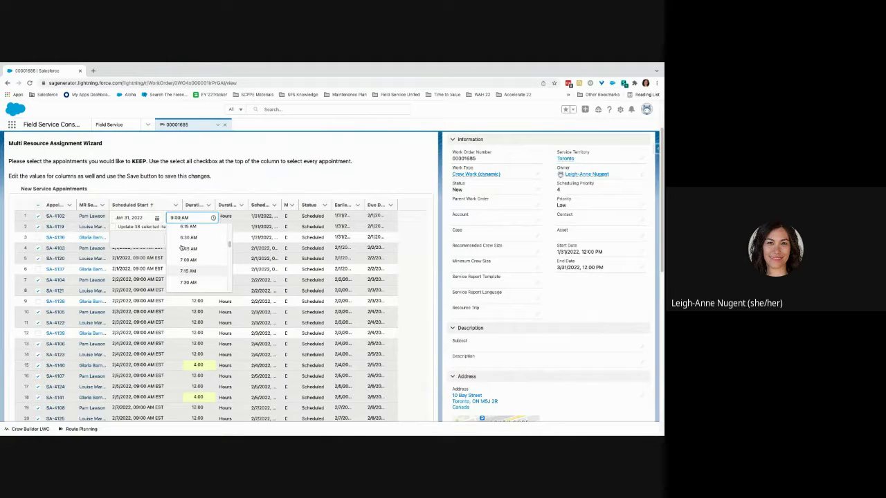
pyautogui.scroll(1, 183, 238)
pyautogui.click(183, 237)
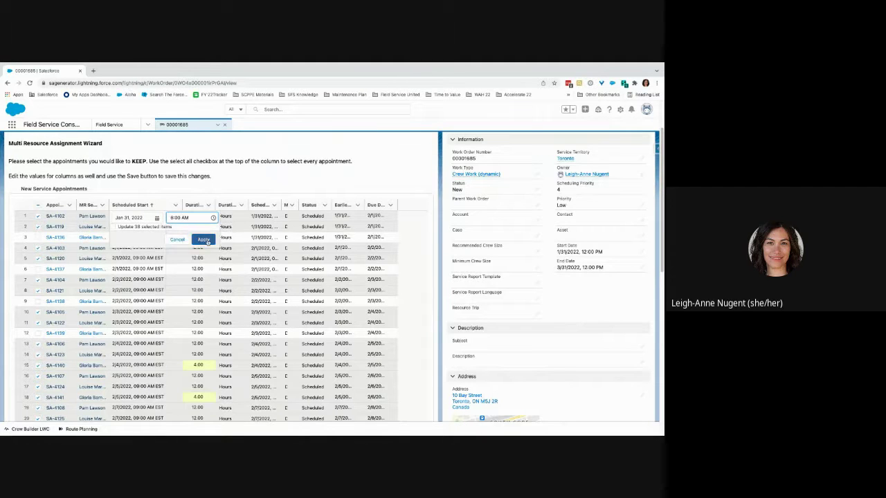
pyautogui.click(206, 242)
# - Set the scheduled start of the second-listed 1/31/2022 appointment to 6:00 AM as well, for that appointment only
pyautogui.click(176, 226)
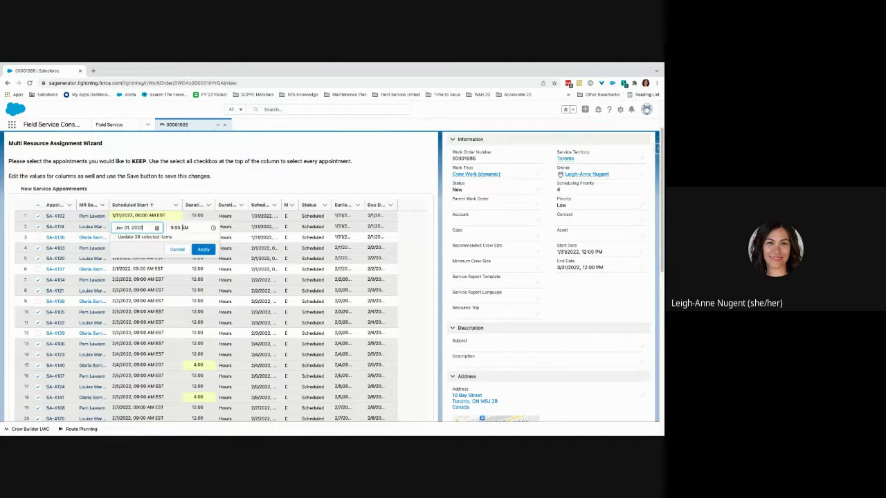
pyautogui.click(183, 228)
pyautogui.scroll(5, 193, 253)
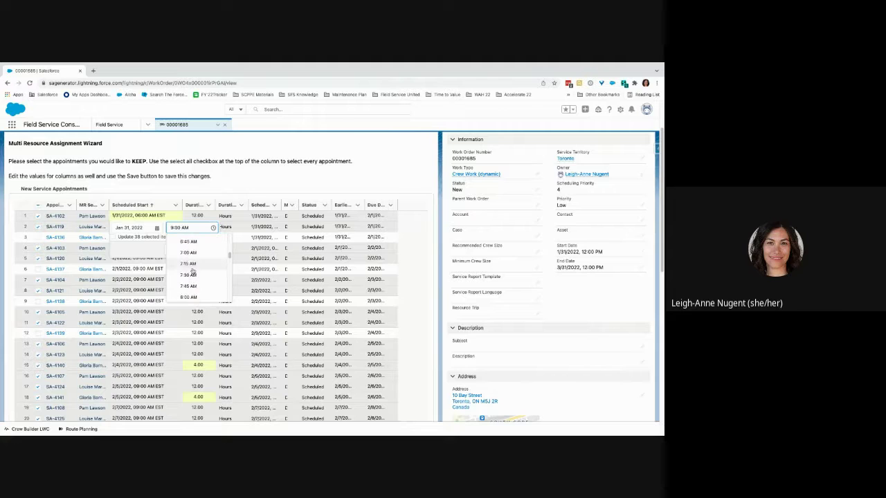
pyautogui.scroll(2, 192, 270)
pyautogui.click(190, 257)
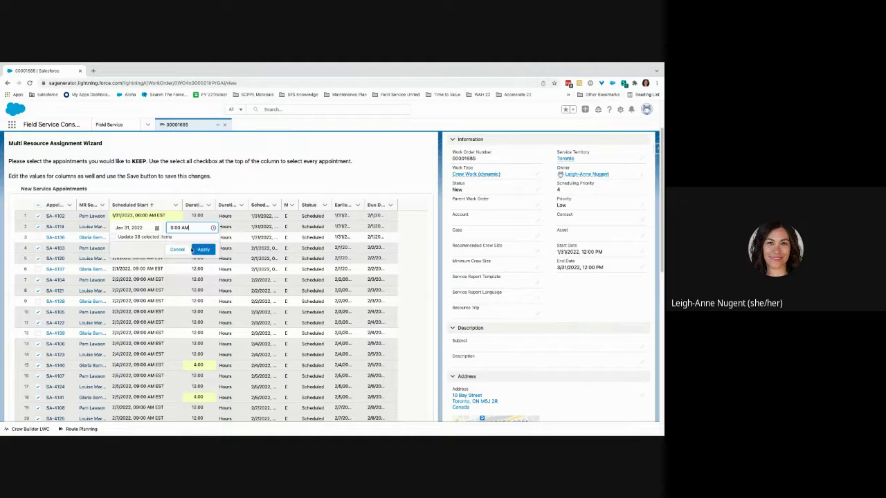
pyautogui.click(202, 250)
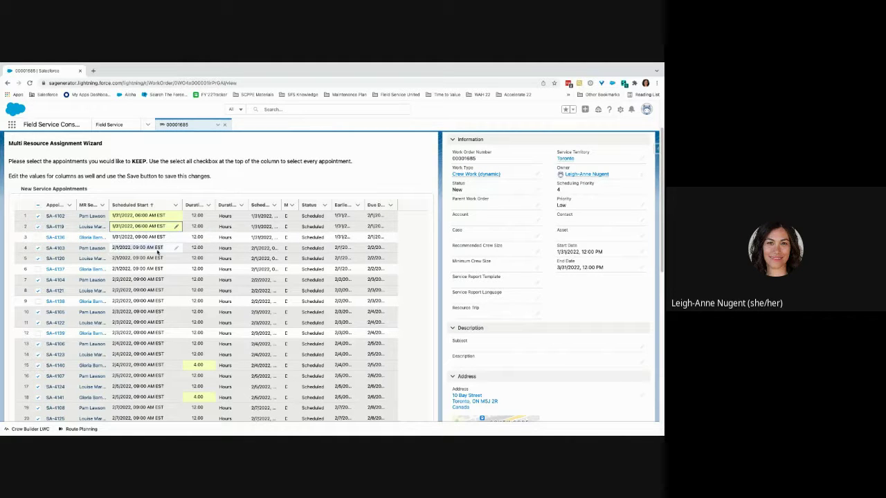
pyautogui.click(168, 250)
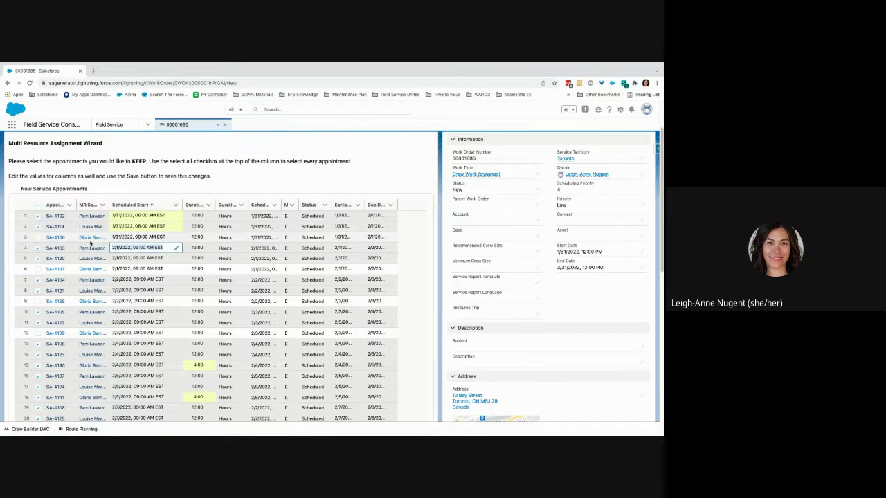
pyautogui.click(178, 250)
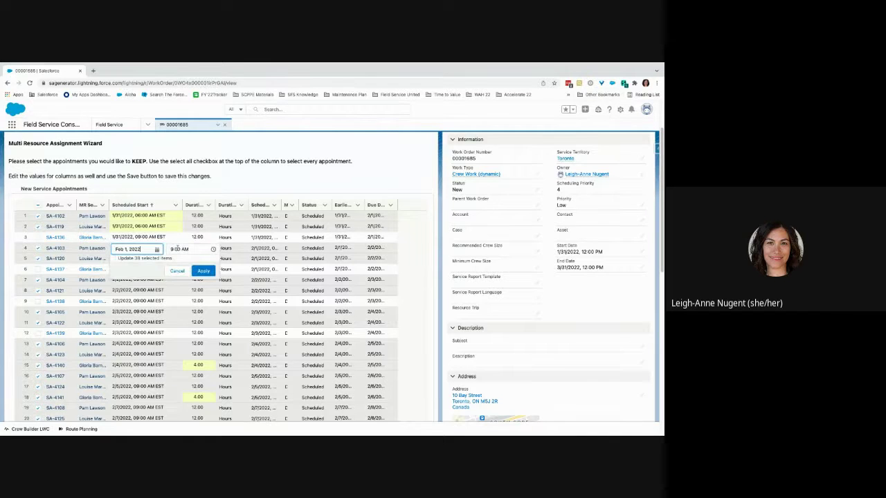
pyautogui.click(171, 249)
pyautogui.click(170, 249)
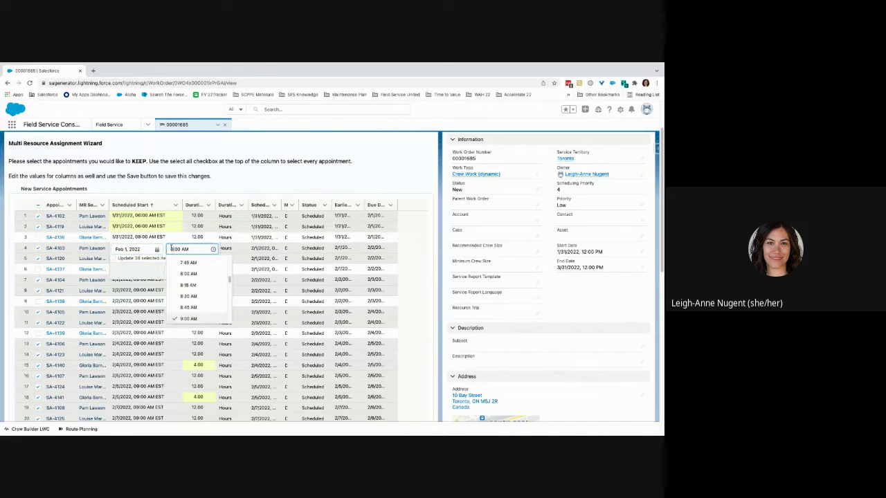
pyautogui.click(161, 260)
pyautogui.click(113, 261)
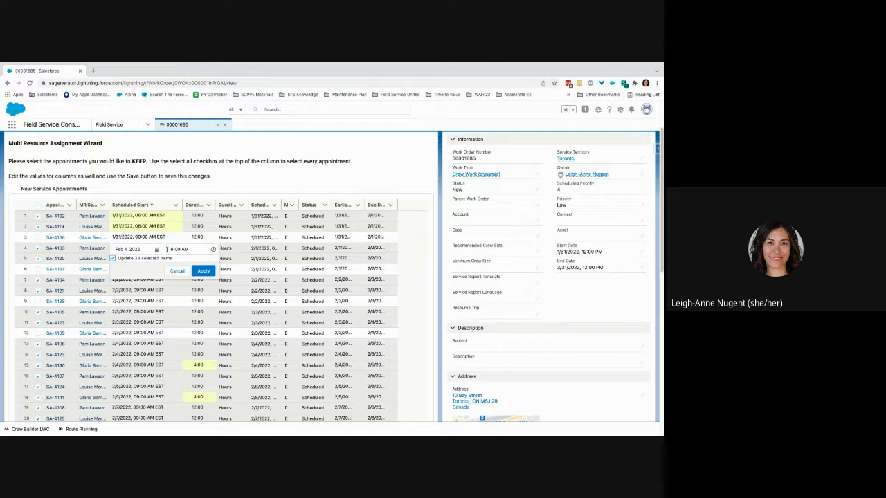
pyautogui.click(169, 248)
pyautogui.click(177, 270)
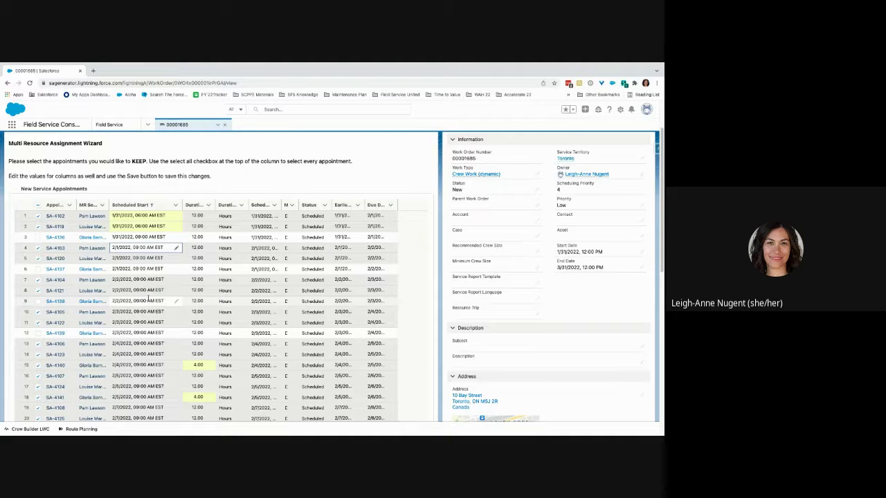
# - Review the edited appointment list, submit the appointments to keep, and finish the assignment wizard
pyautogui.scroll(-4, 150, 299)
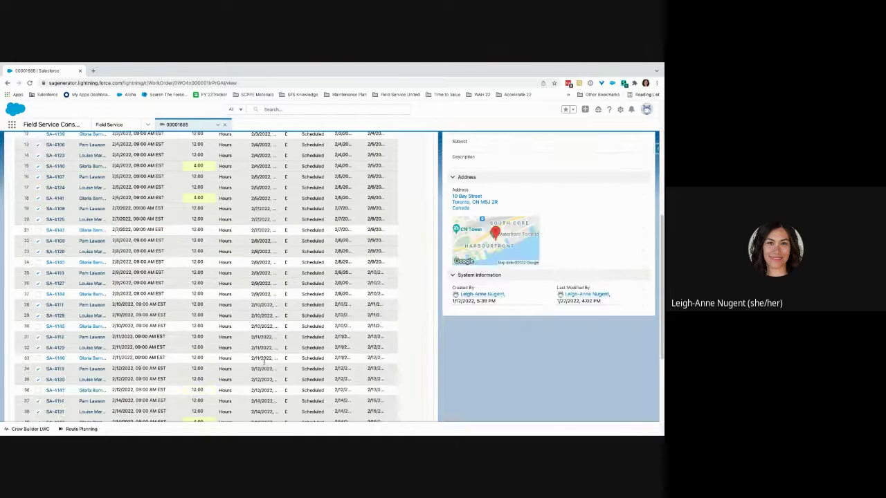
pyautogui.scroll(5, 184, 172)
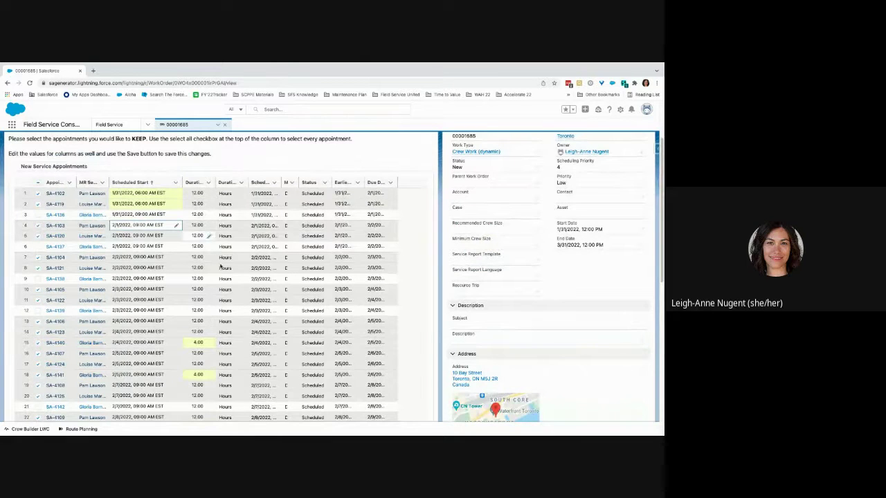
pyautogui.scroll(-4, 289, 317)
pyautogui.scroll(-3, 290, 316)
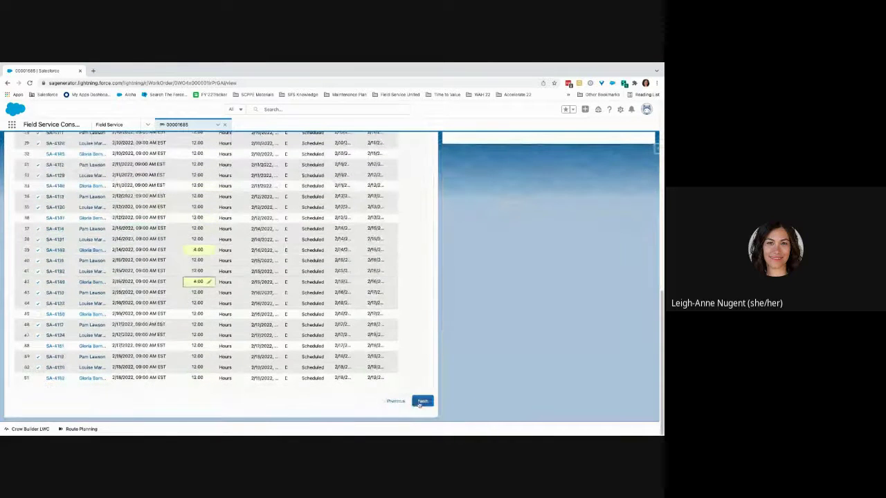
pyautogui.click(422, 402)
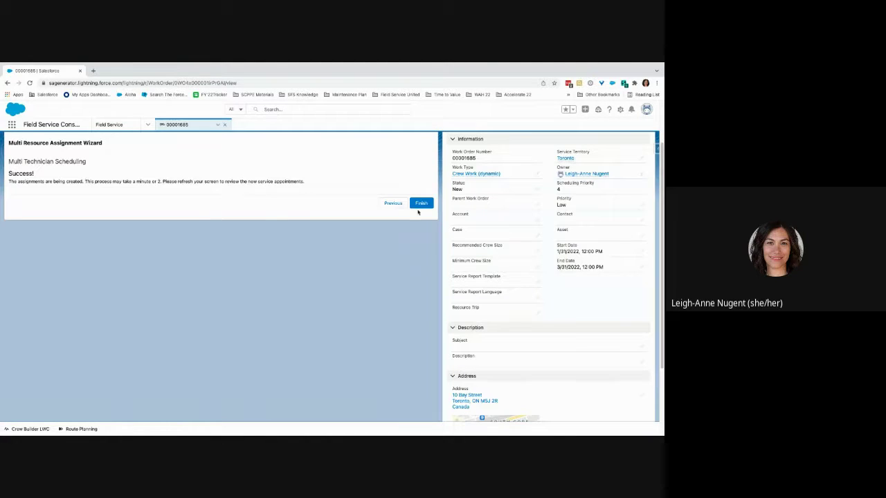
pyautogui.click(420, 204)
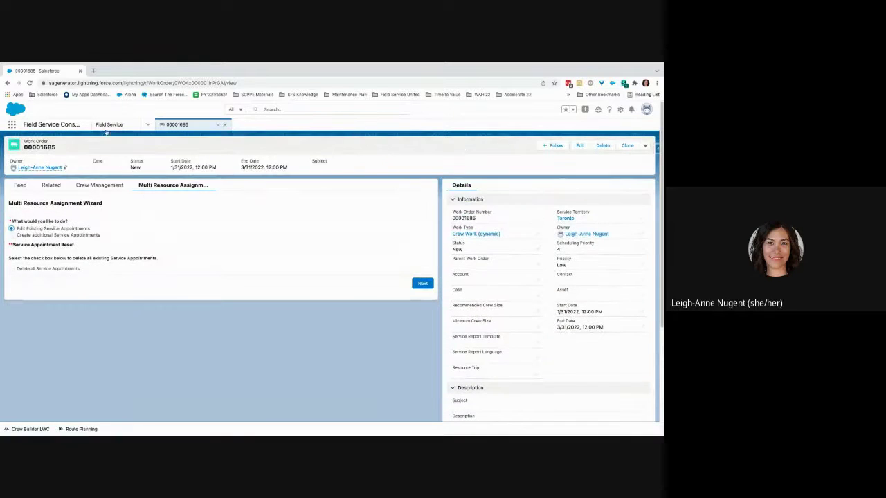
# - Open the Field Service Gantt, advance it to January 31 through February 13, 2022, and inspect the details of the technicians' scheduled appointments
pyautogui.click(108, 127)
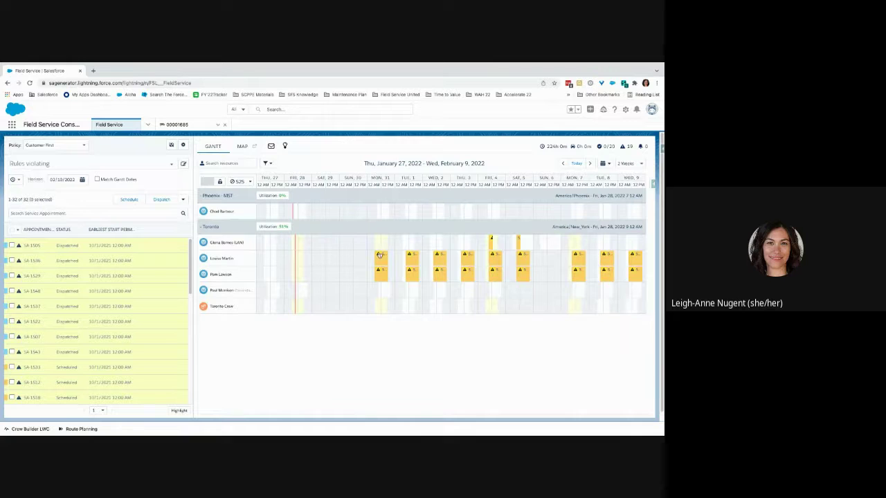
pyautogui.moveTo(379, 255)
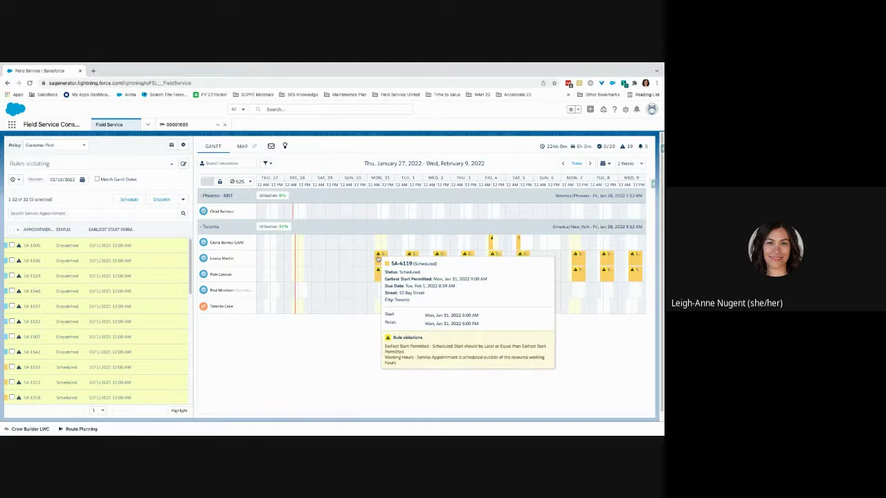
pyautogui.moveTo(412, 257)
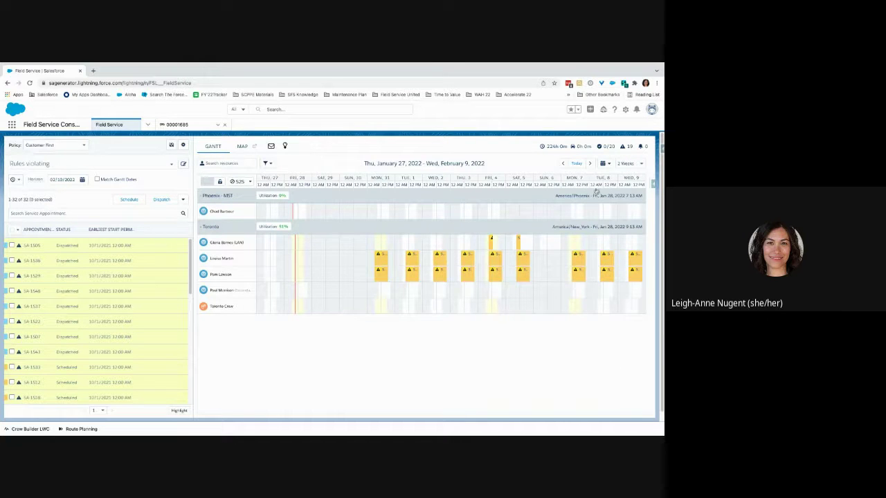
pyautogui.click(590, 165)
pyautogui.click(589, 165)
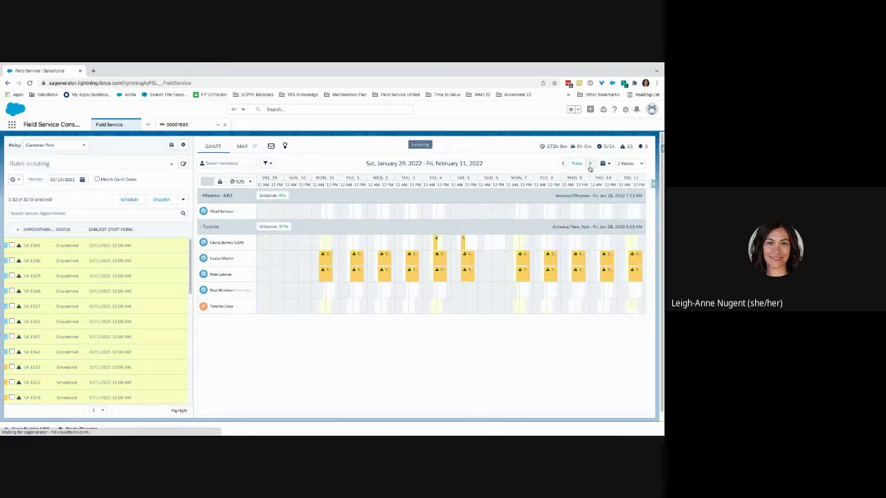
pyautogui.click(590, 165)
pyautogui.click(589, 165)
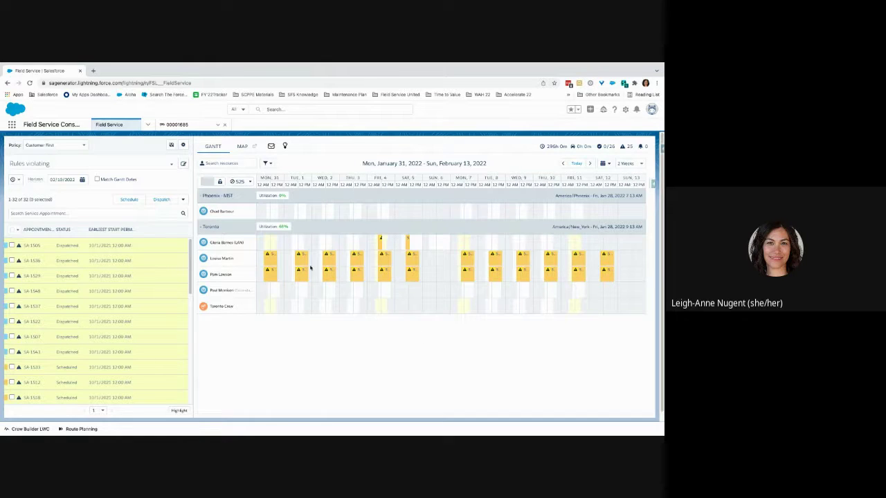
pyautogui.moveTo(301, 256)
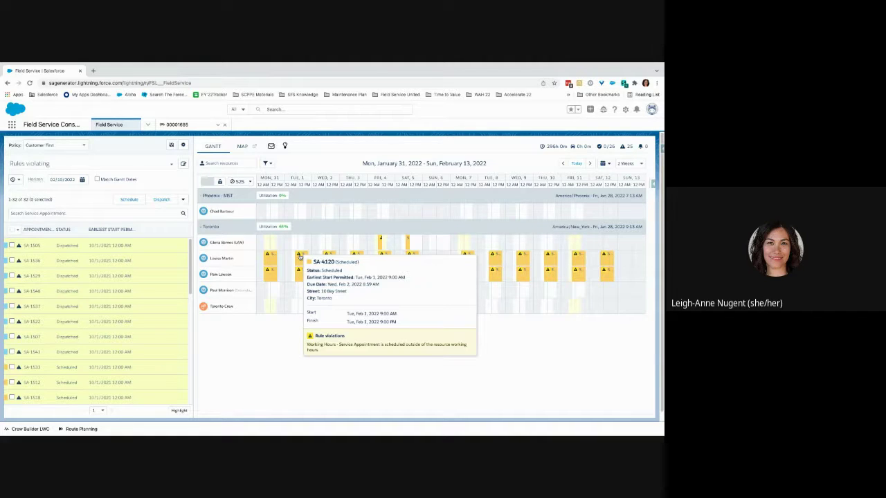
# - Examine the Gantt schedule in the 3 Days and Weekly views, then return it to the 2 Weeks view
pyautogui.click(620, 164)
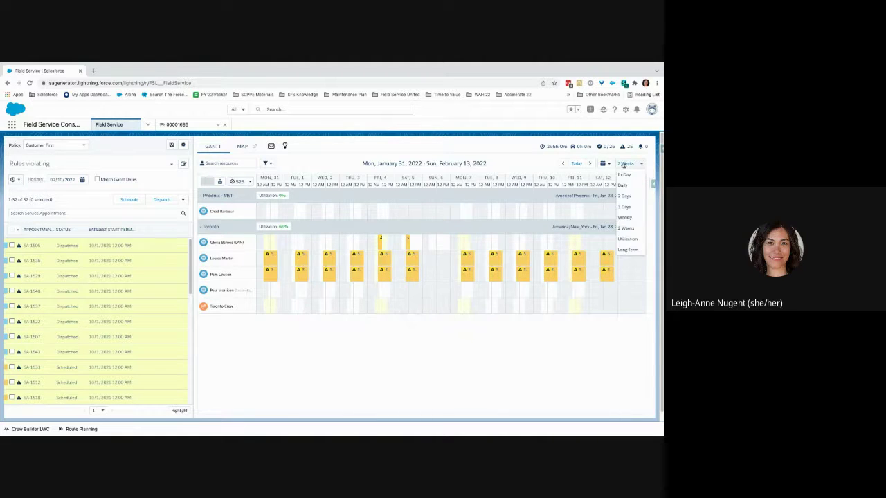
pyautogui.click(622, 207)
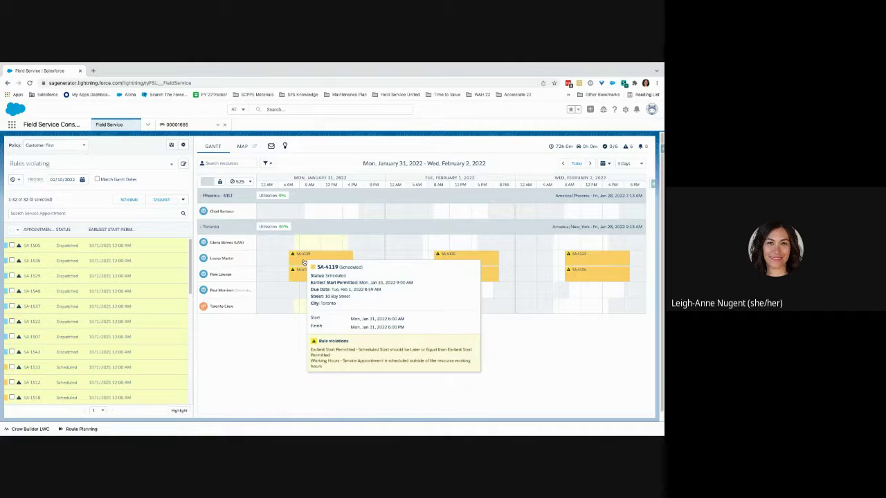
pyautogui.click(619, 165)
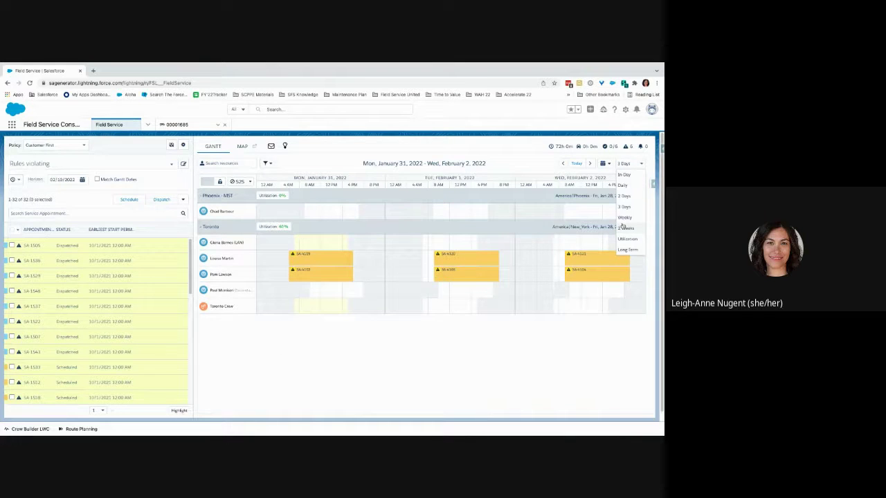
pyautogui.click(624, 217)
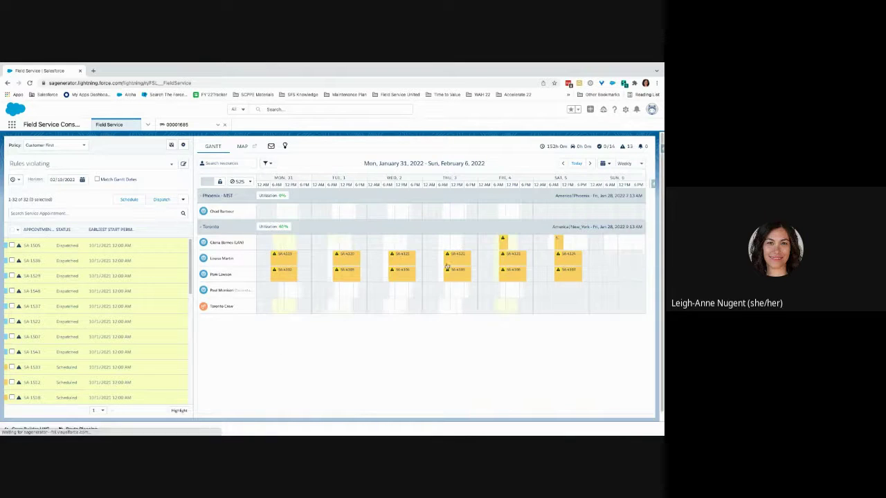
pyautogui.click(635, 163)
pyautogui.click(632, 229)
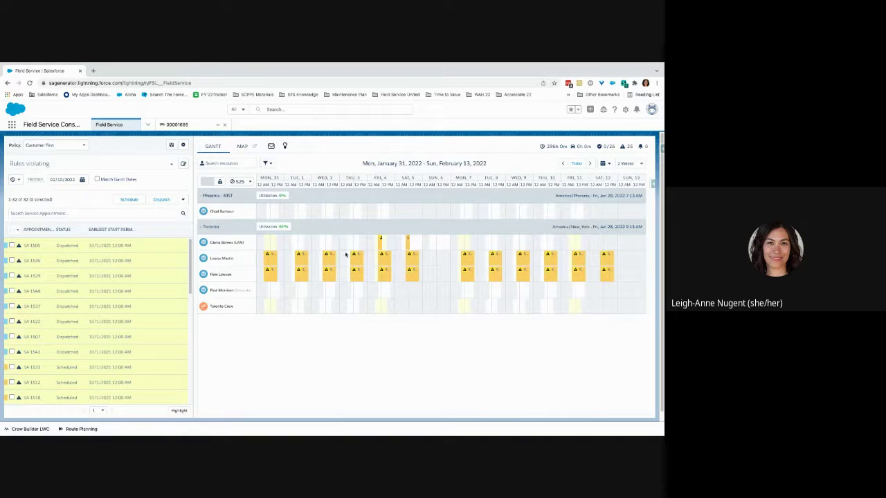
# - Return to the work order, proceed with editing existing service appointments, and choose to shift appointments to a new date
pyautogui.click(169, 125)
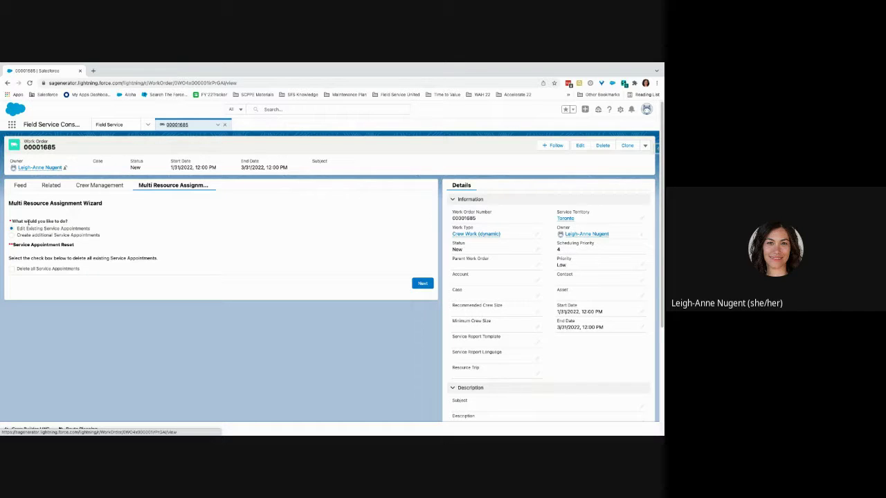
pyautogui.click(423, 283)
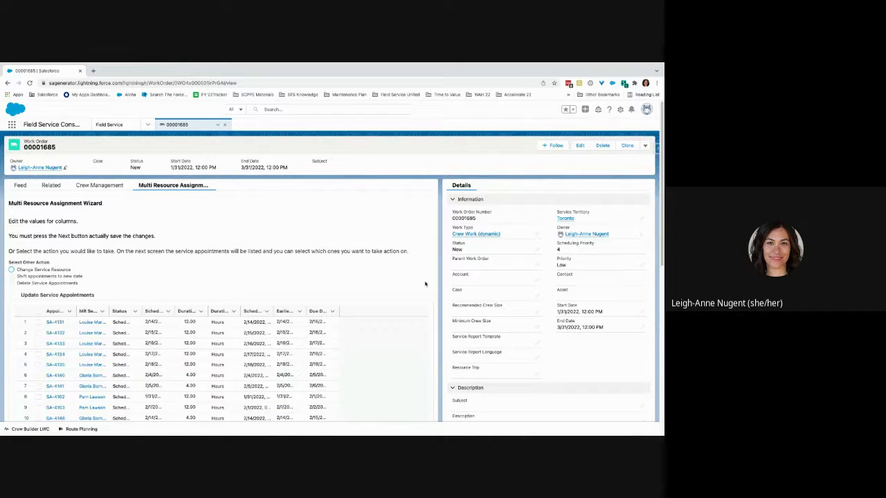
pyautogui.tripleClick(10, 220)
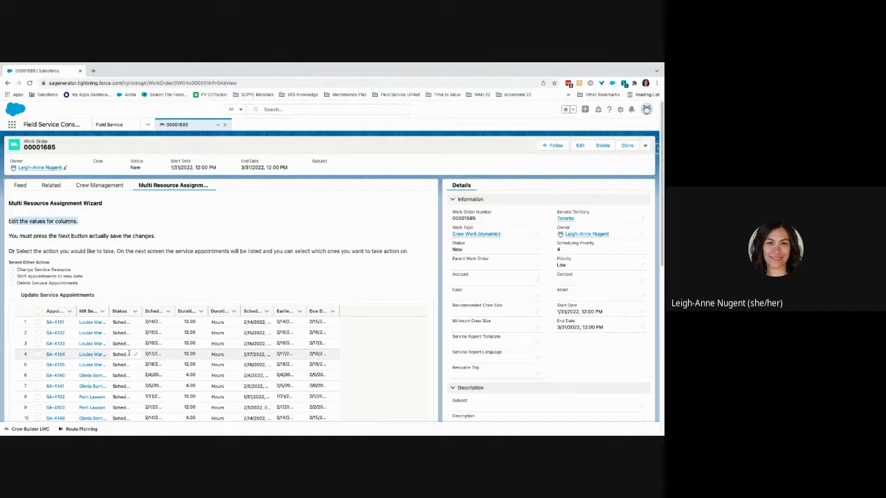
pyautogui.moveTo(16, 250); pyautogui.dragTo(81, 283)
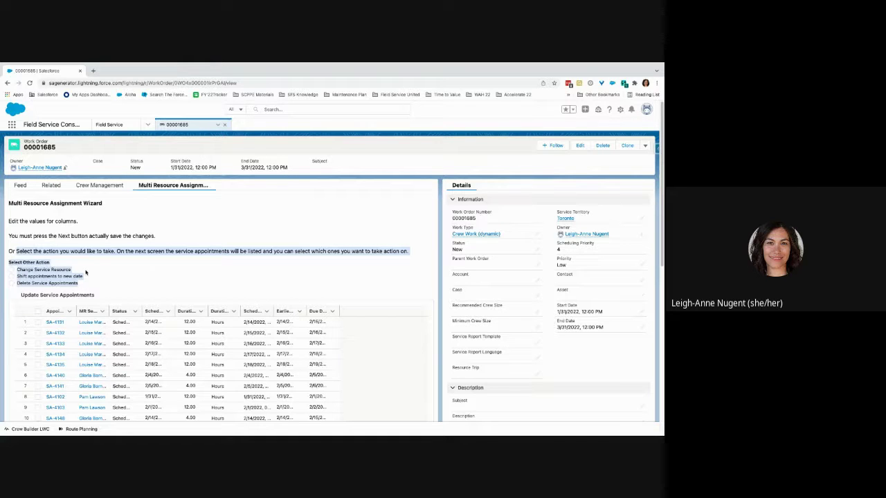
pyautogui.click(81, 276)
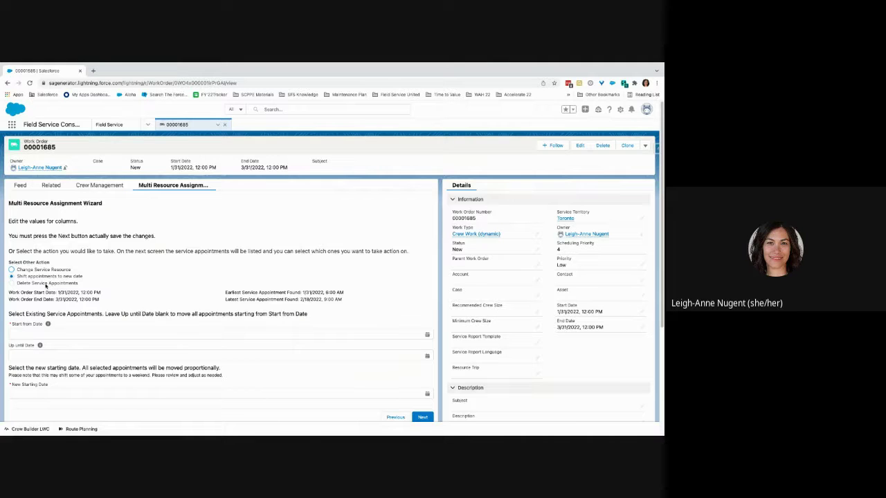
pyautogui.click(46, 284)
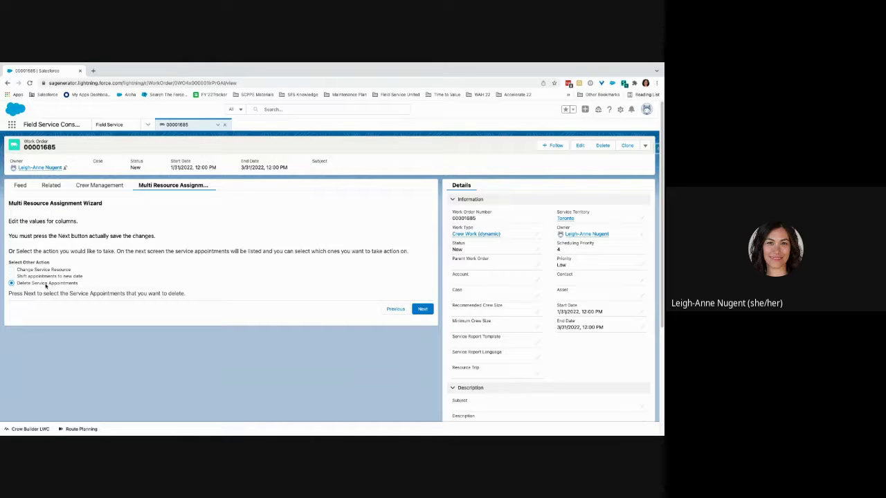
pyautogui.click(41, 270)
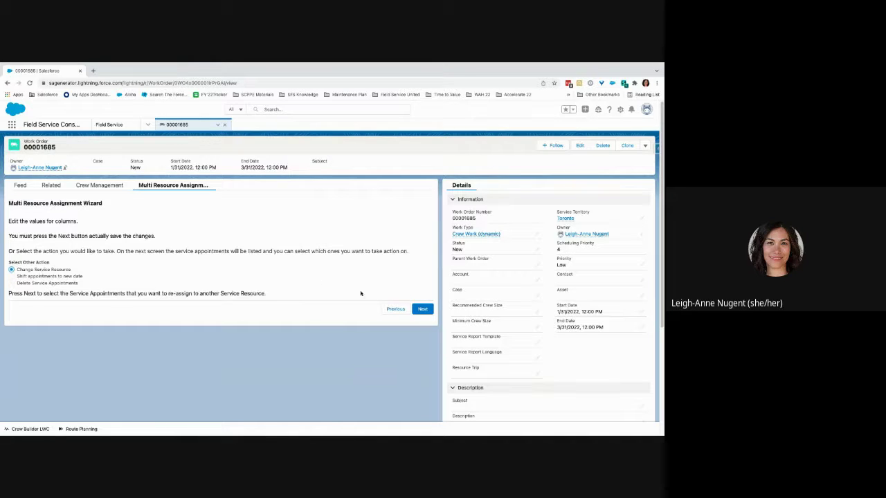
pyautogui.click(395, 309)
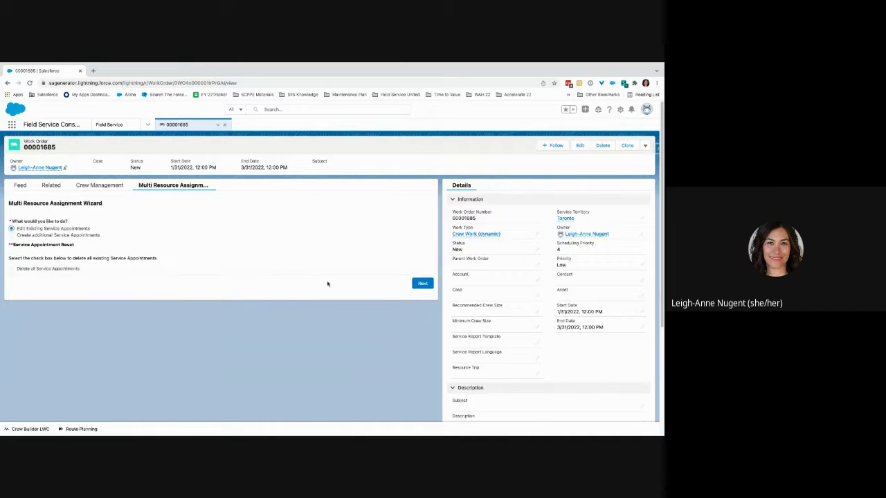
pyautogui.click(422, 284)
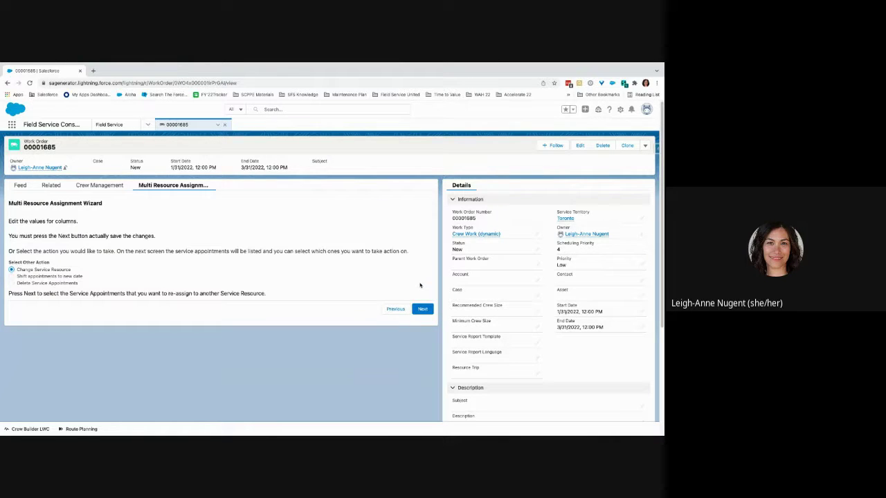
pyautogui.scroll(-3, 307, 287)
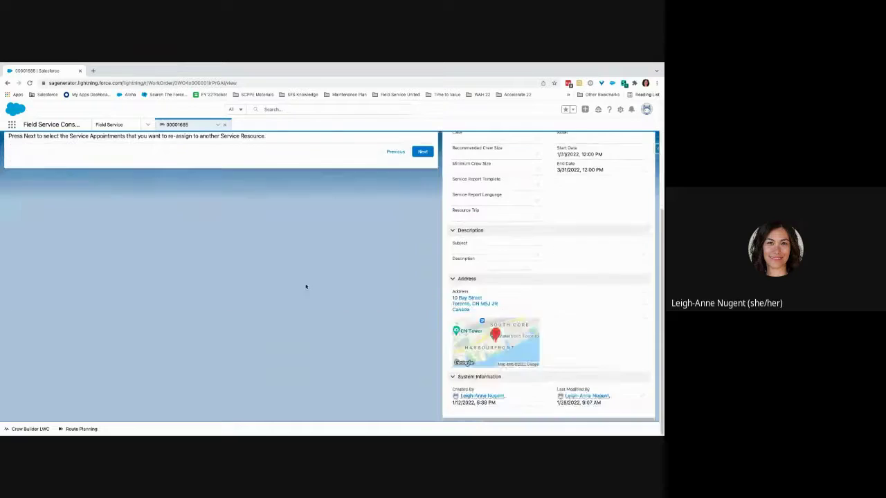
pyautogui.scroll(3, 307, 286)
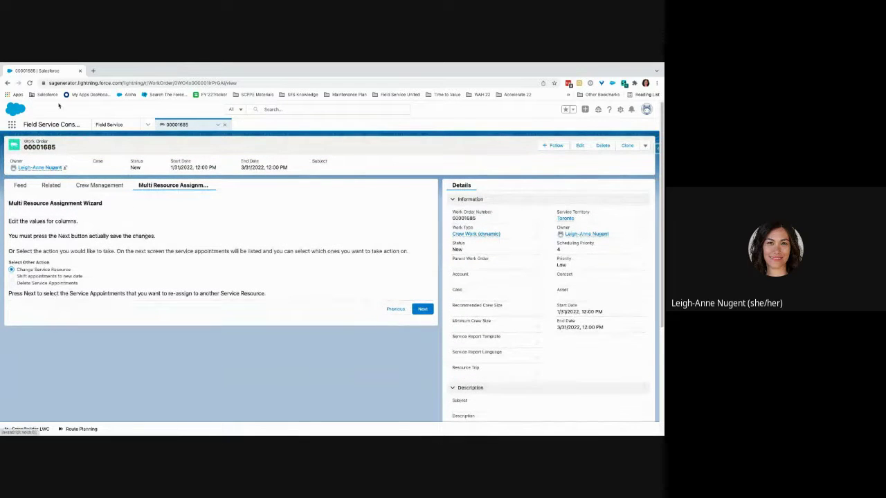
# - Refresh the work order, reopen the Multi Resource Assignment Wizard, and proceed with editing existing service appointments
pyautogui.click(218, 125)
pyautogui.click(207, 135)
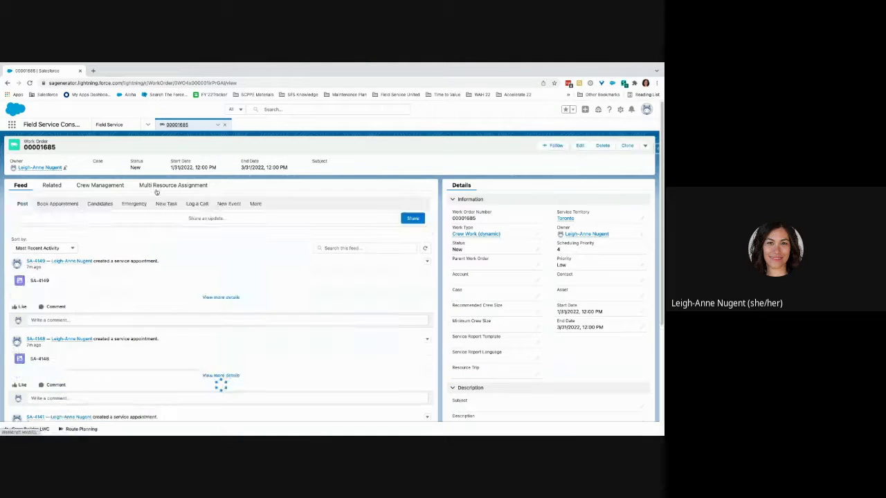
pyautogui.click(173, 185)
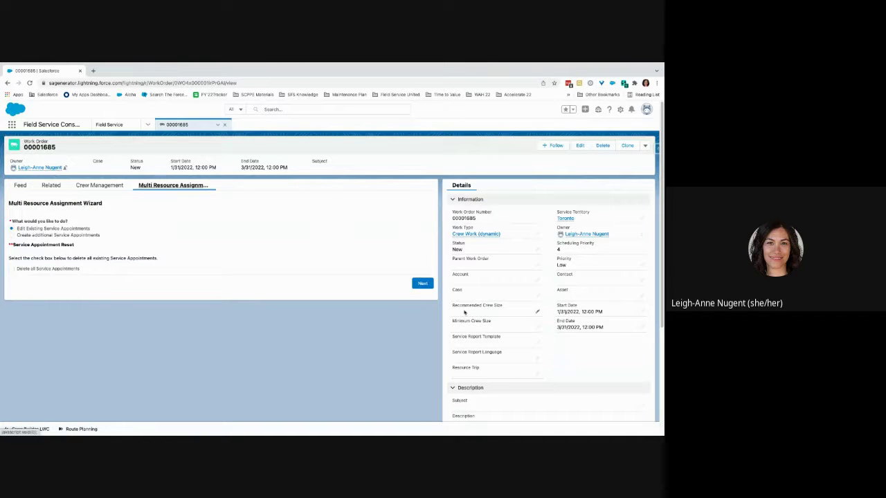
pyautogui.click(422, 284)
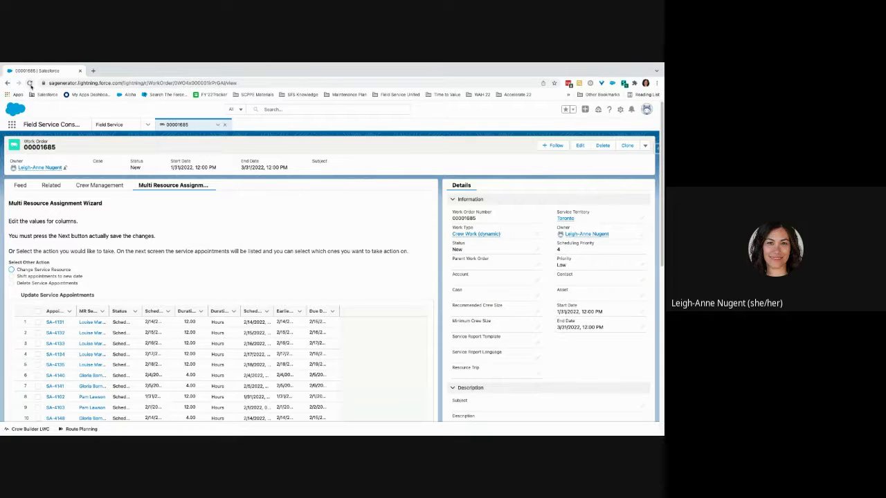
# - Widen the Scheduled Start, Scheduled End and MR Service Resource columns, and sort the appointments by MR Service Resource in ascending order
pyautogui.scroll(-1, 98, 240)
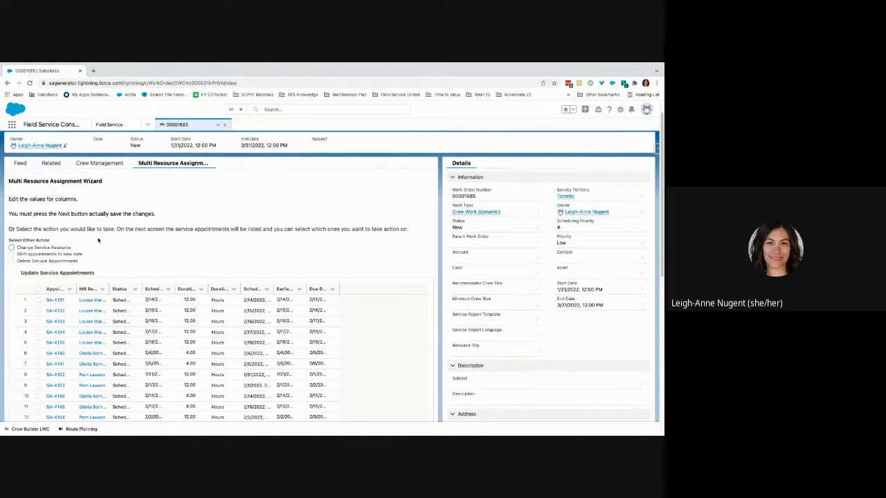
pyautogui.scroll(-1, 98, 240)
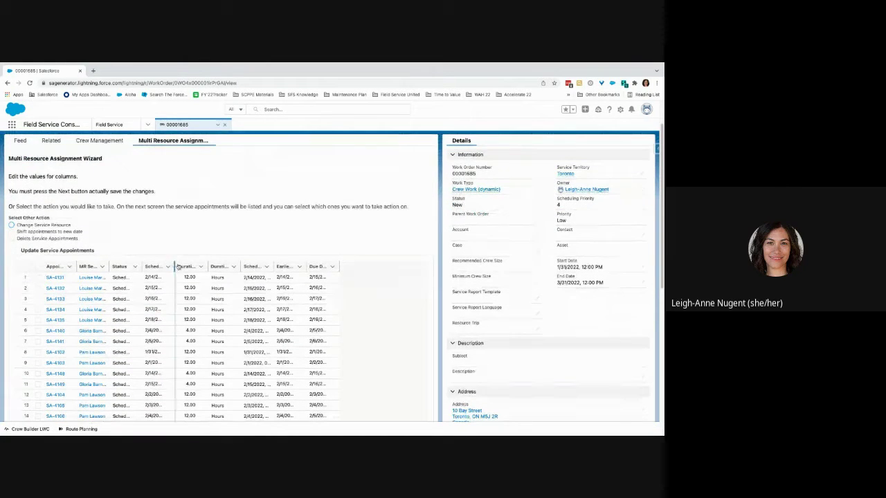
pyautogui.moveTo(175, 267); pyautogui.dragTo(212, 267)
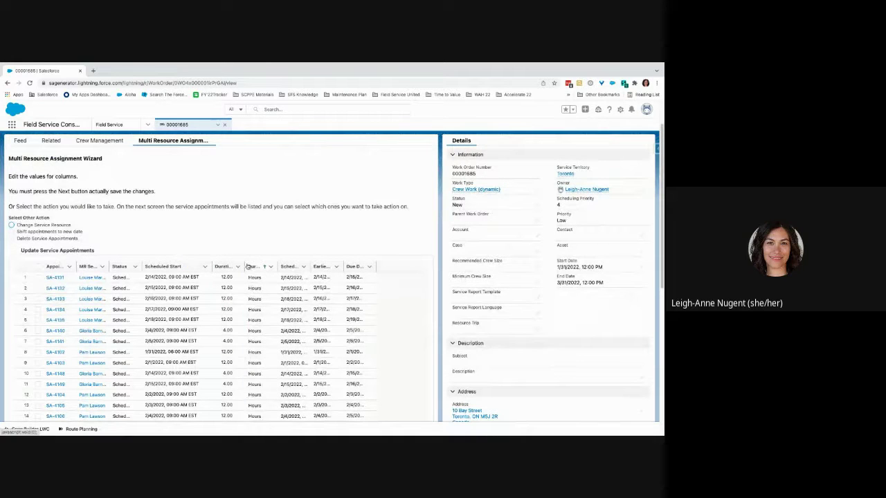
pyautogui.moveTo(309, 267); pyautogui.dragTo(347, 269)
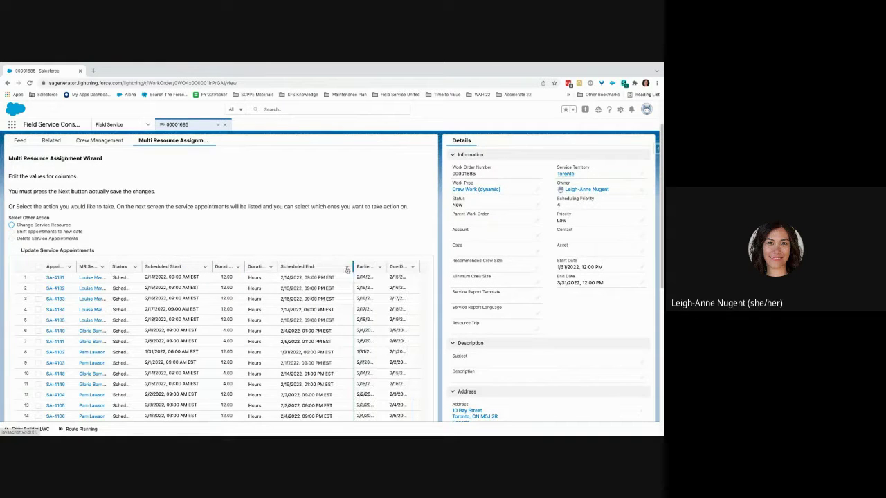
pyautogui.click(350, 278)
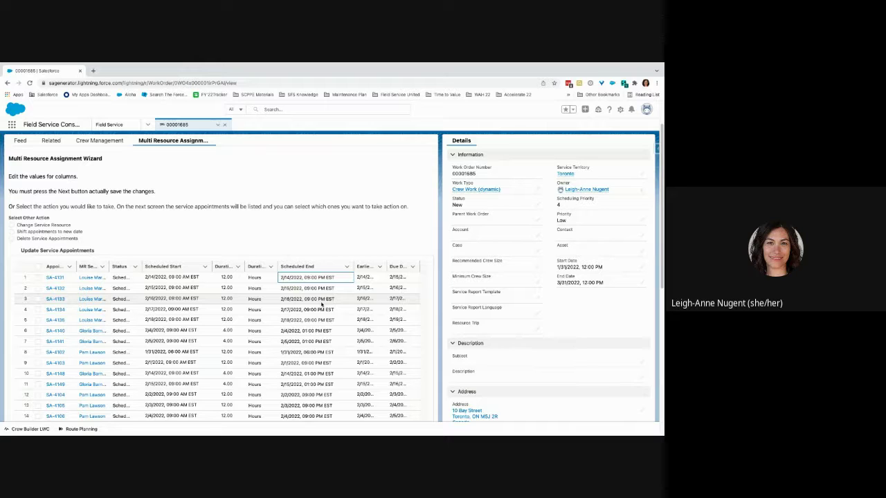
pyautogui.click(235, 298)
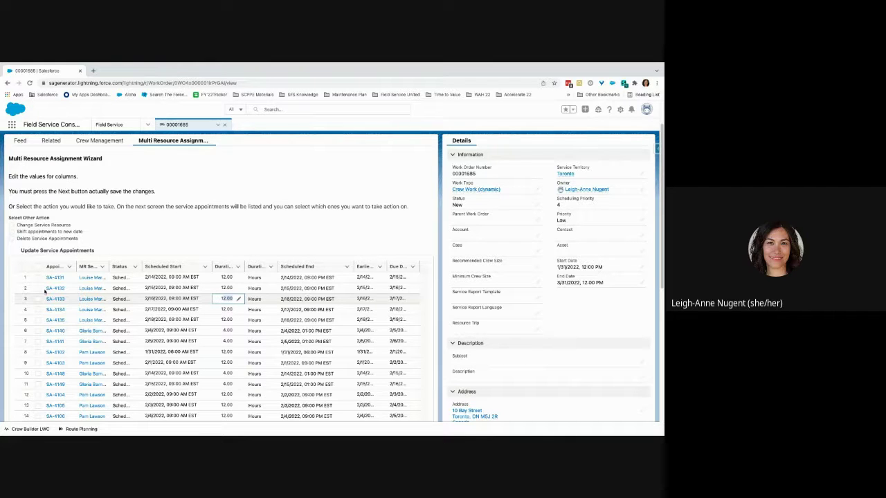
pyautogui.moveTo(106, 261); pyautogui.dragTo(138, 261)
pyautogui.click(100, 267)
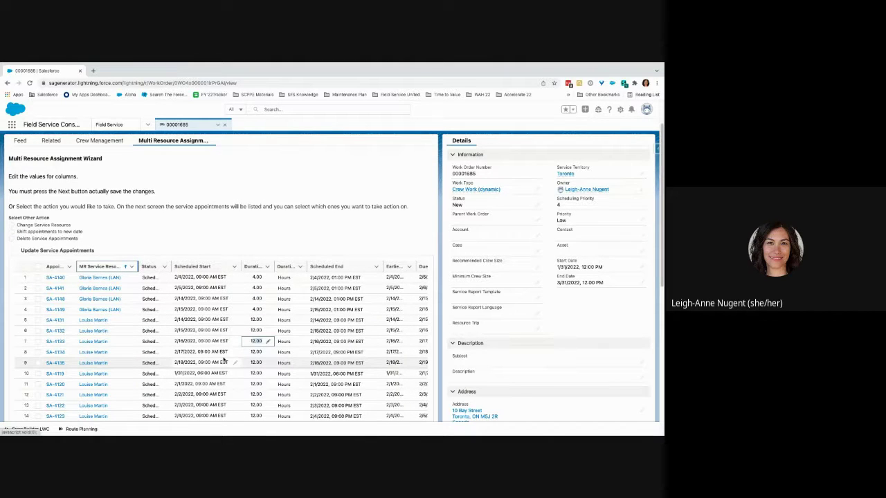
# - Set the duration of the second technician's 17 appointments, rows 5 to 21, to 8 hours in bulk and save the changes
pyautogui.click(38, 320)
pyautogui.scroll(-1, 42, 348)
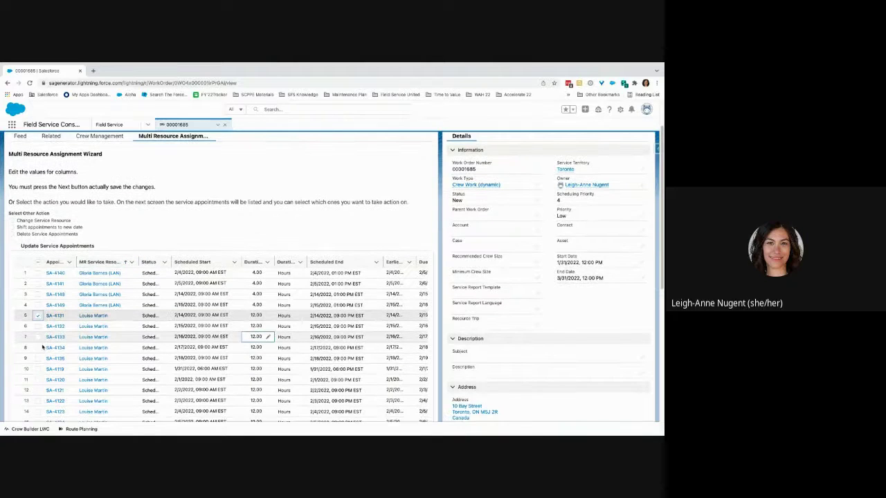
pyautogui.scroll(-3, 43, 348)
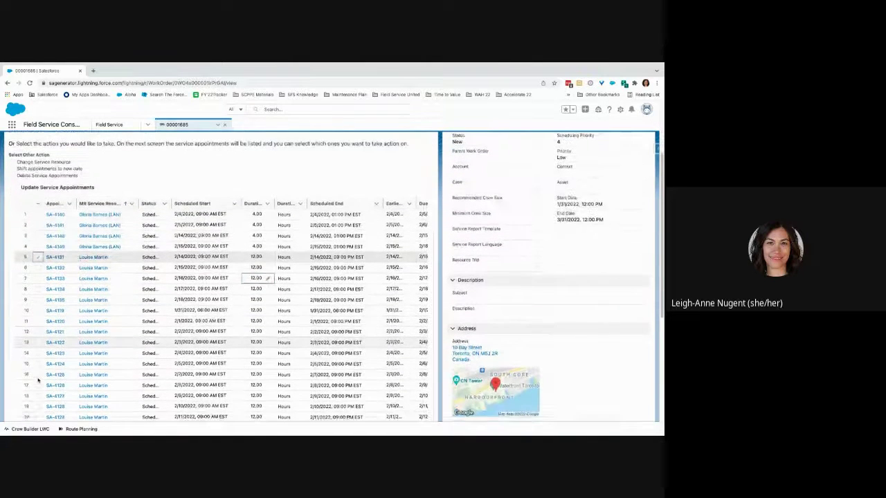
pyautogui.scroll(-3, 39, 380)
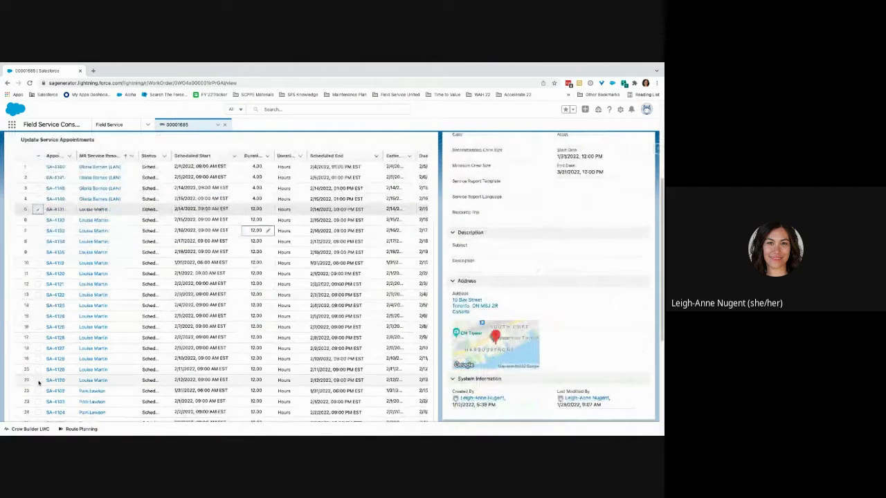
pyautogui.keyDown('shift'); pyautogui.click(39, 380); pyautogui.keyUp('shift')
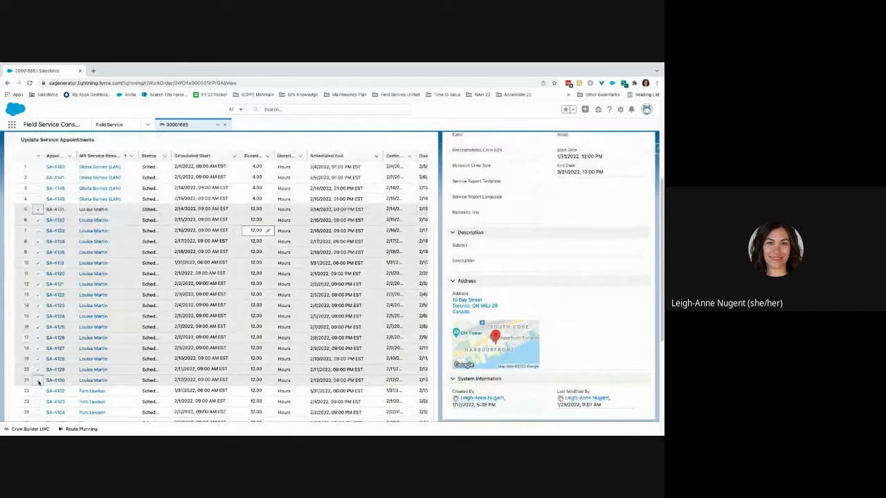
pyautogui.click(265, 213)
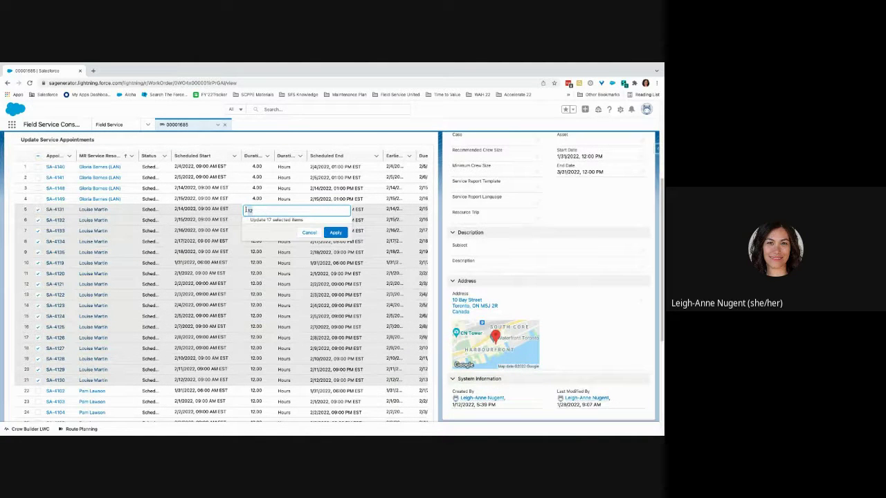
pyautogui.press('BackSpace')
pyautogui.press('BackSpace')
pyautogui.write('8')
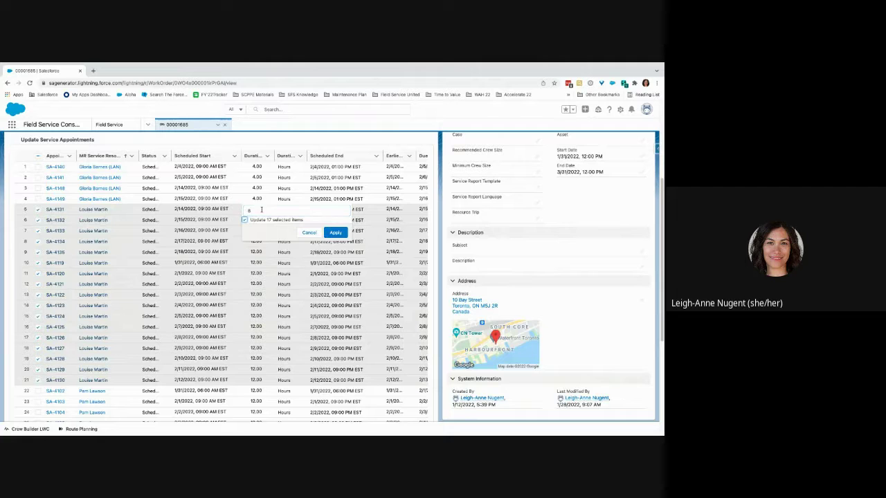
pyautogui.click(336, 232)
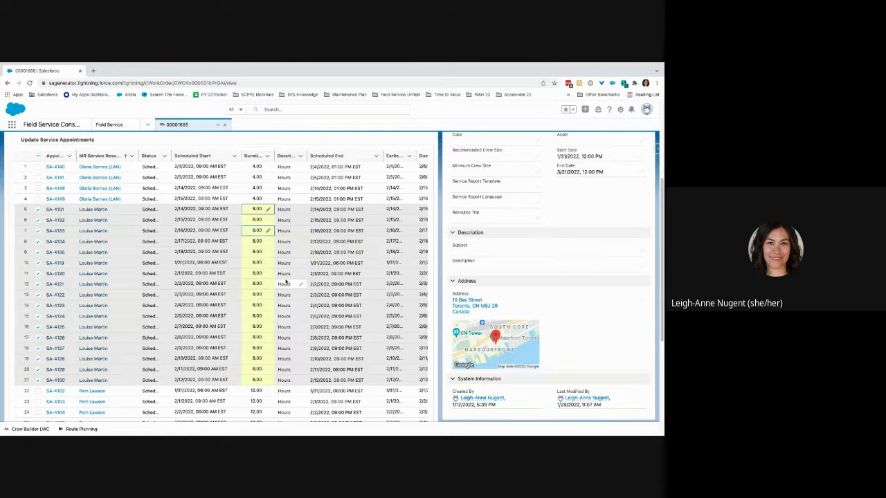
pyautogui.scroll(-2, 259, 392)
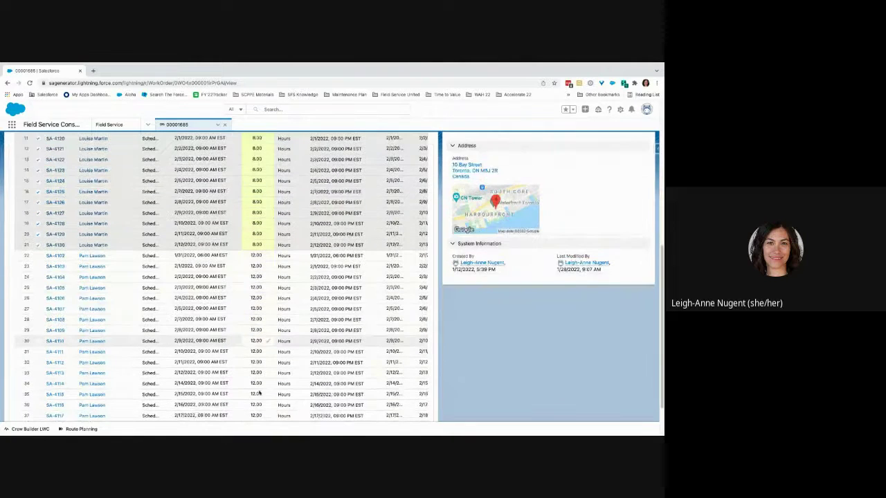
pyautogui.scroll(-2, 260, 392)
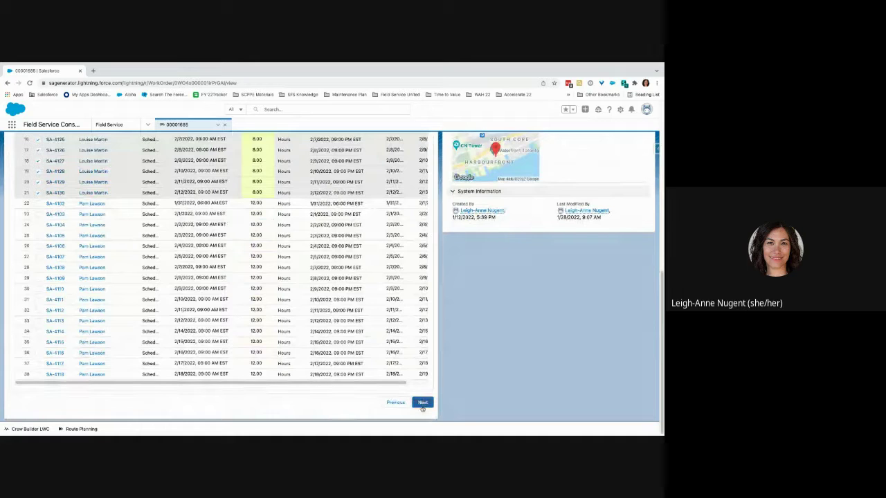
pyautogui.click(422, 402)
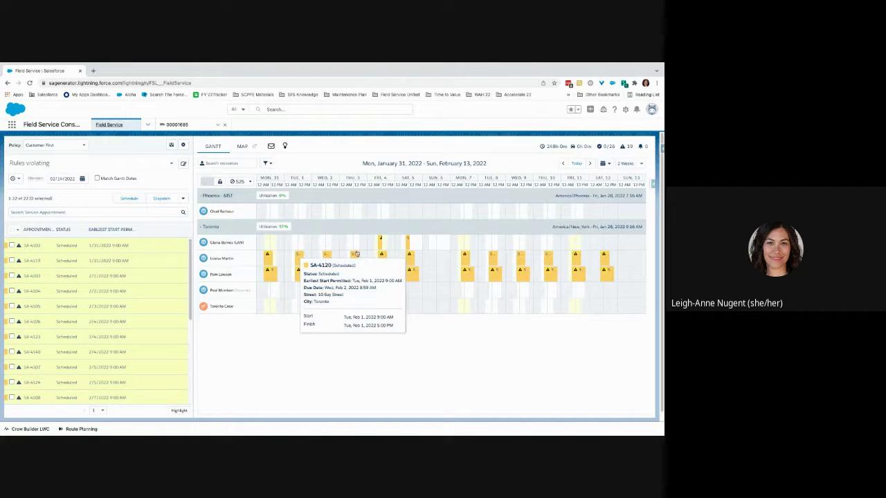
# - Check the start and finish times of the edited appointments on the Field Service Gantt
pyautogui.moveTo(357, 253)
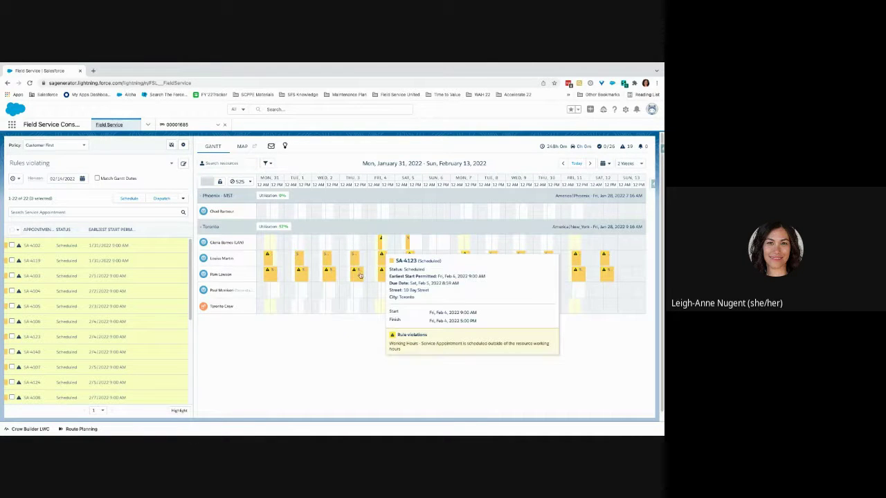
pyautogui.moveTo(360, 276)
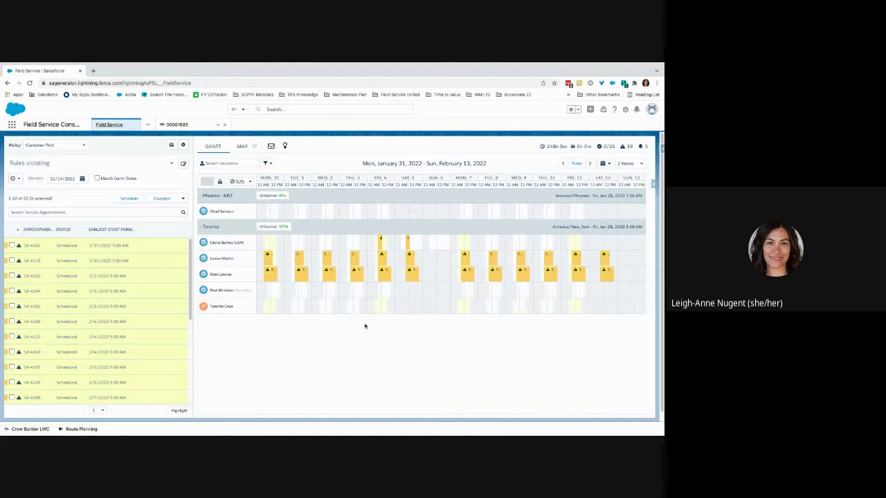
# - Return to the work order, proceed with editing existing service appointments, and continue with the Change Service Resource action
pyautogui.click(194, 125)
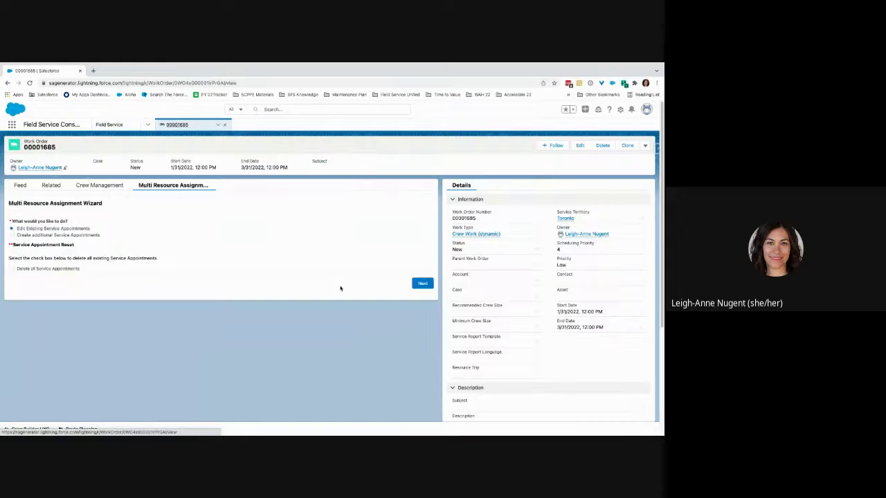
pyautogui.click(416, 285)
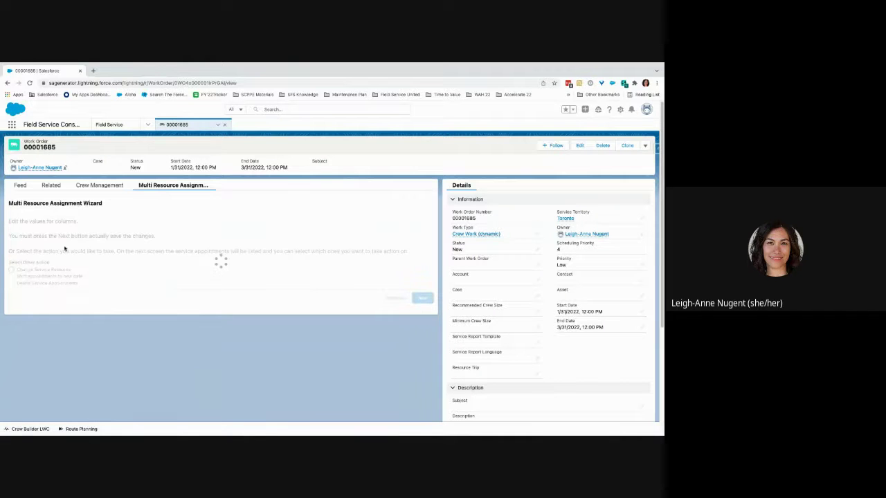
pyautogui.click(11, 270)
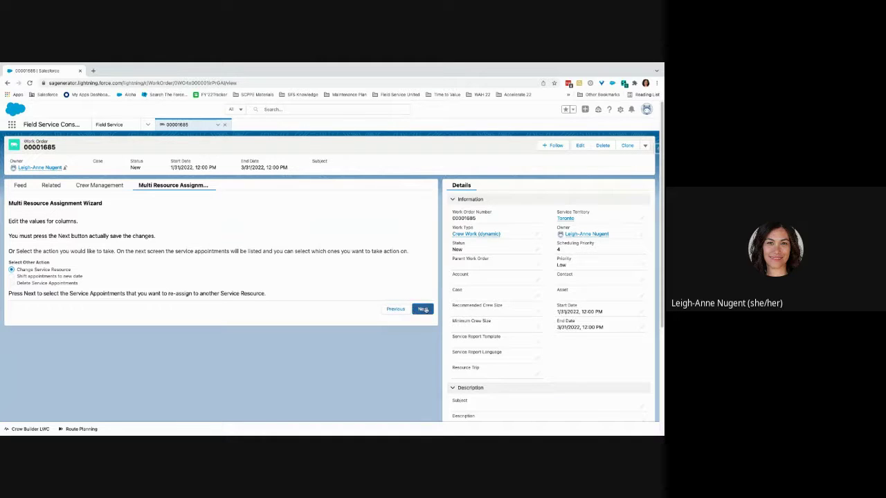
pyautogui.click(423, 309)
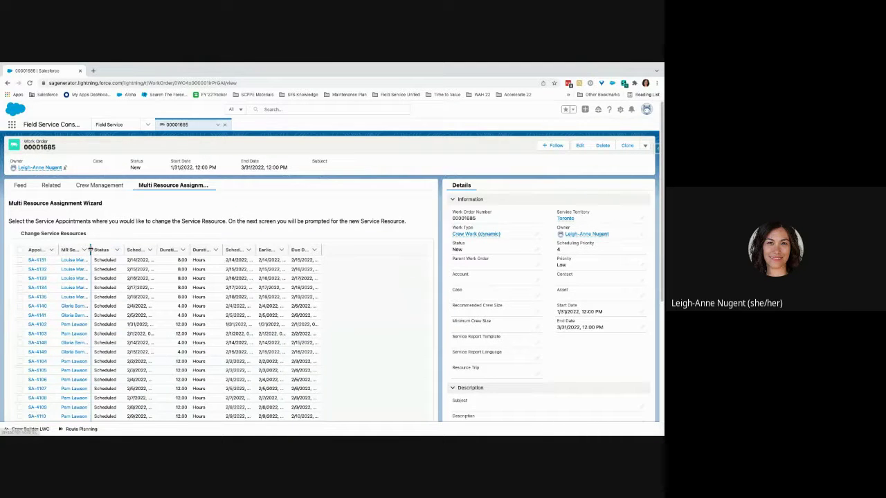
# - Widen the MR Service Resource column and sort the Change Service Resources list by it in ascending order
pyautogui.moveTo(153, 249); pyautogui.dragTo(153, 249)
pyautogui.click(119, 253)
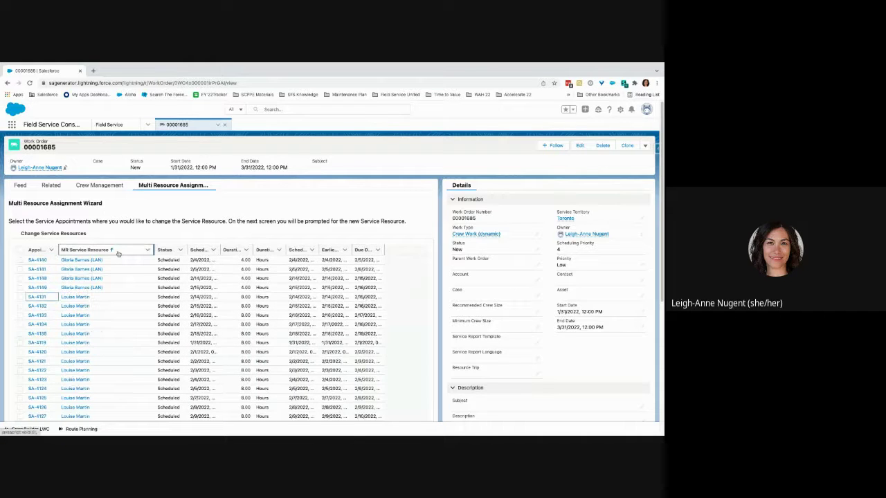
pyautogui.scroll(-1, 118, 293)
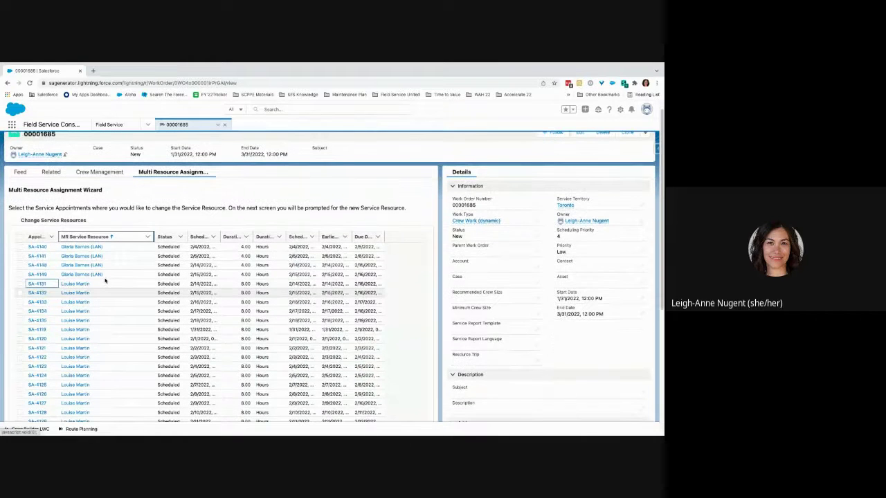
# - Select the four 4-hour appointments in the first four rows for a service resource change and continue to technician filtering
pyautogui.click(19, 247)
pyautogui.click(20, 256)
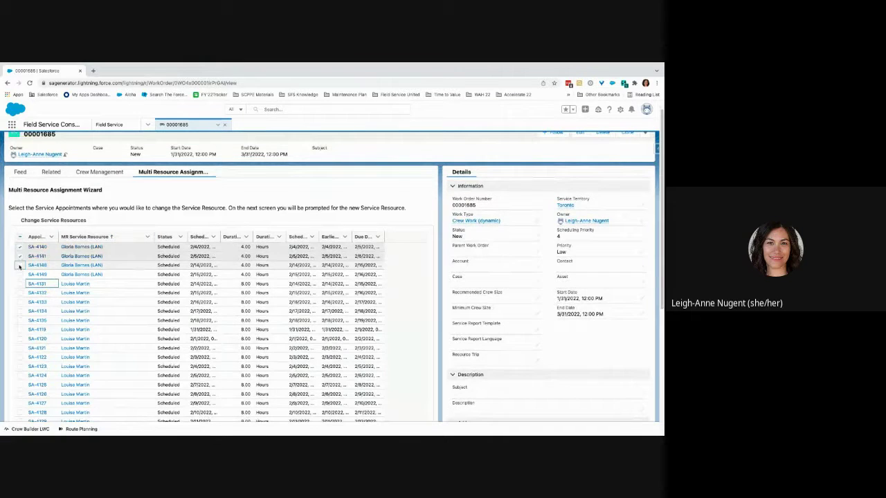
pyautogui.click(19, 265)
pyautogui.click(20, 275)
pyautogui.scroll(-3, 263, 309)
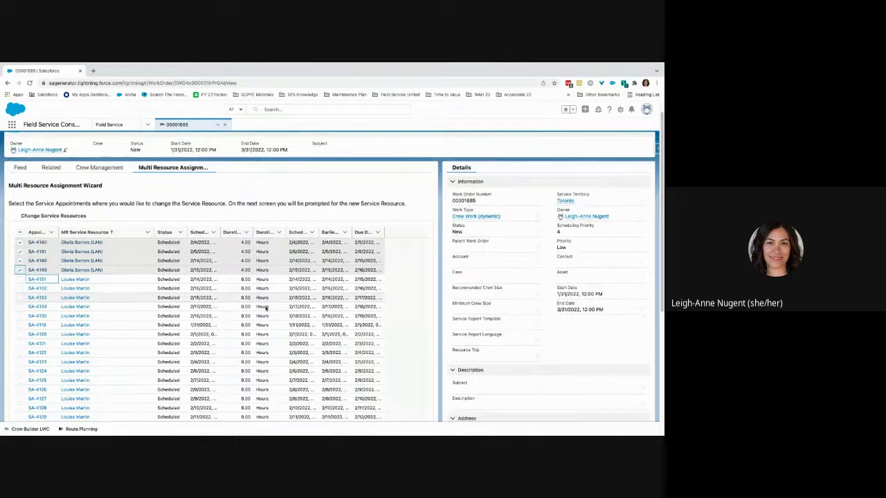
pyautogui.click(422, 401)
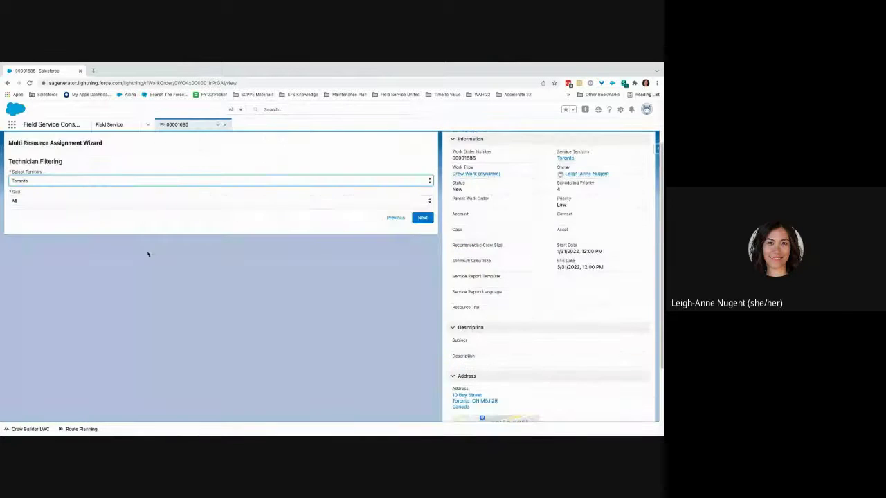
# - Filter technicians by the Toronto territory and All skills, and reassign the selected appointments to the technician whose territory type is Secondary
pyautogui.click(56, 182)
pyautogui.click(56, 183)
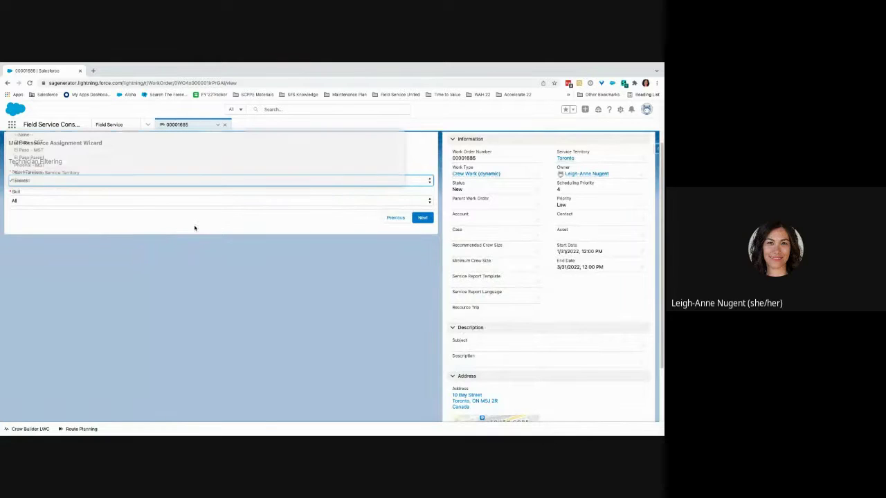
pyautogui.click(422, 218)
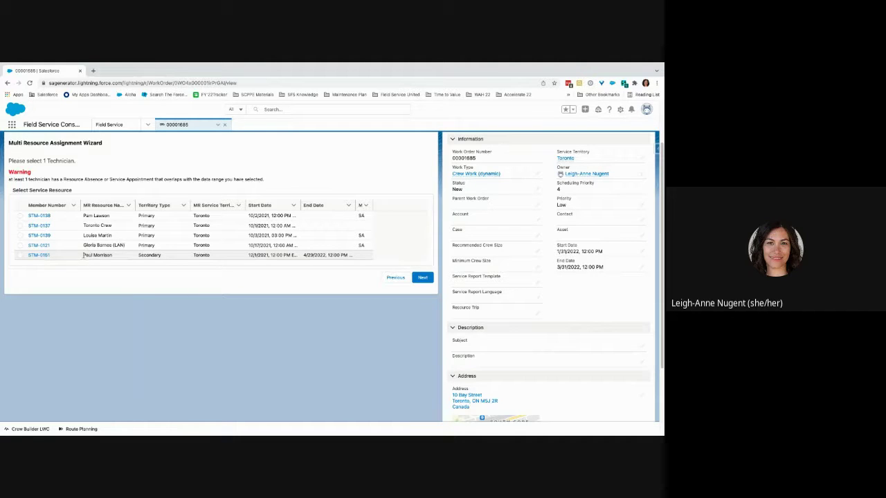
pyautogui.click(20, 255)
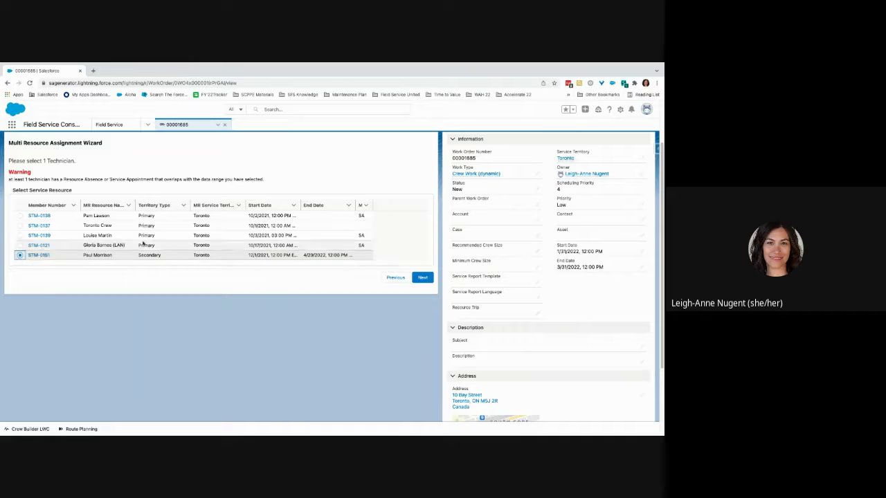
pyautogui.moveTo(371, 204); pyautogui.dragTo(388, 205)
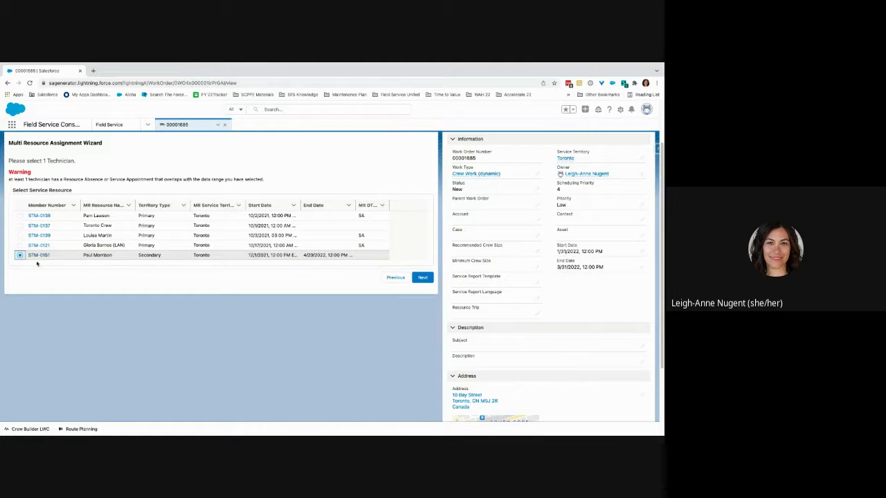
pyautogui.click(418, 276)
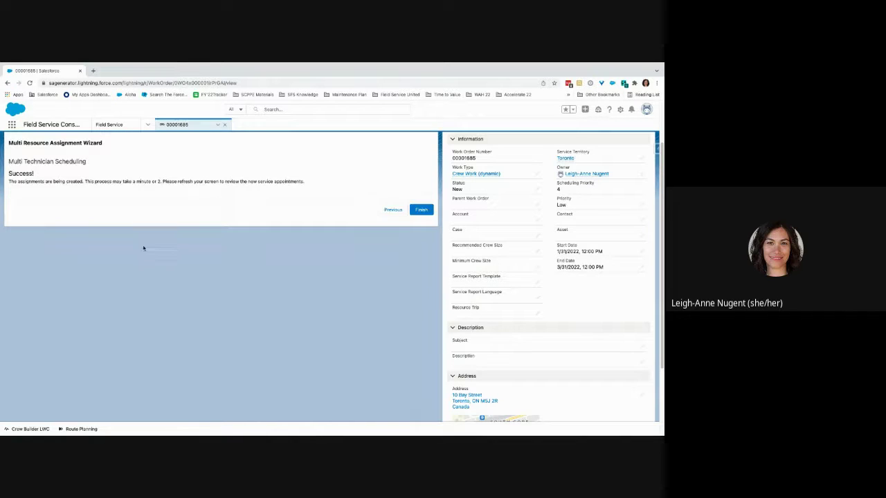
# - Finish the wizard and check the reassigned appointments on the Field Service Gantt
pyautogui.click(421, 209)
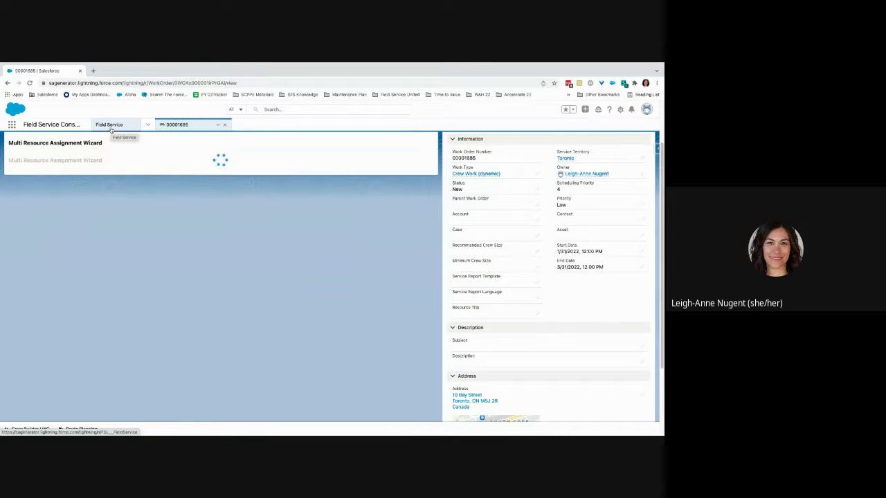
pyautogui.click(110, 130)
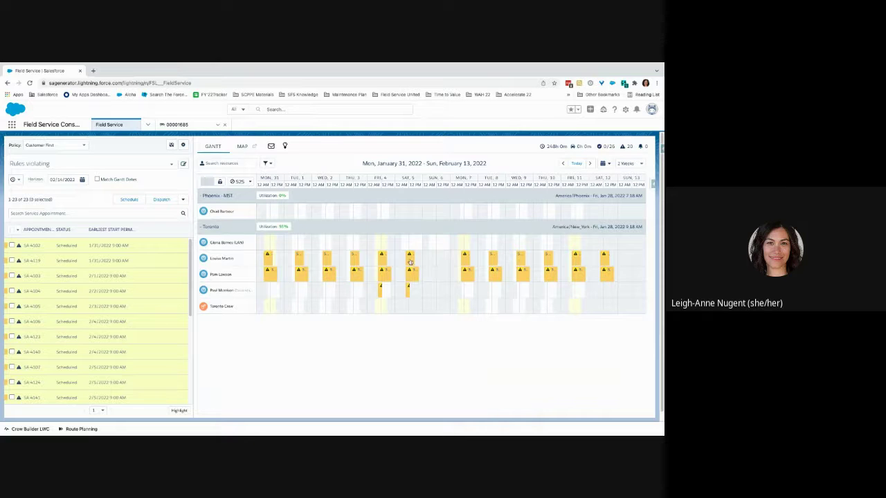
pyautogui.moveTo(410, 256)
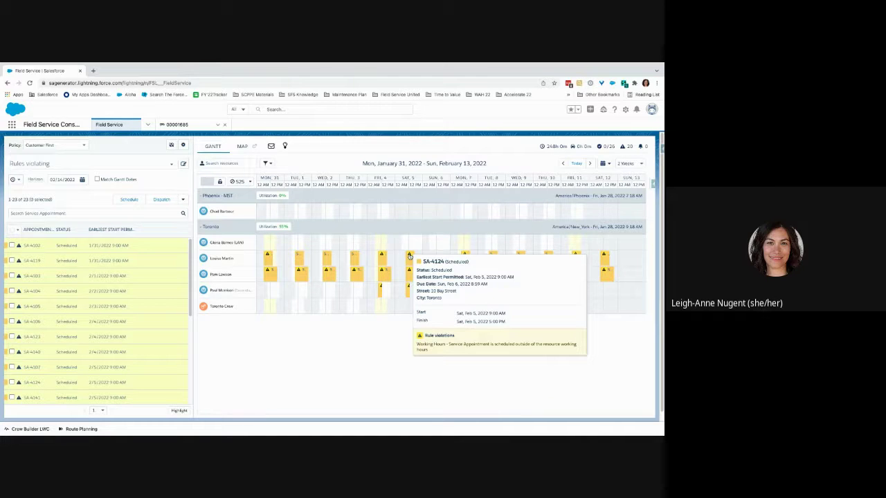
# - Return to the work order, proceed with editing existing service appointments, and select the Shift appointments to new date action
pyautogui.click(177, 124)
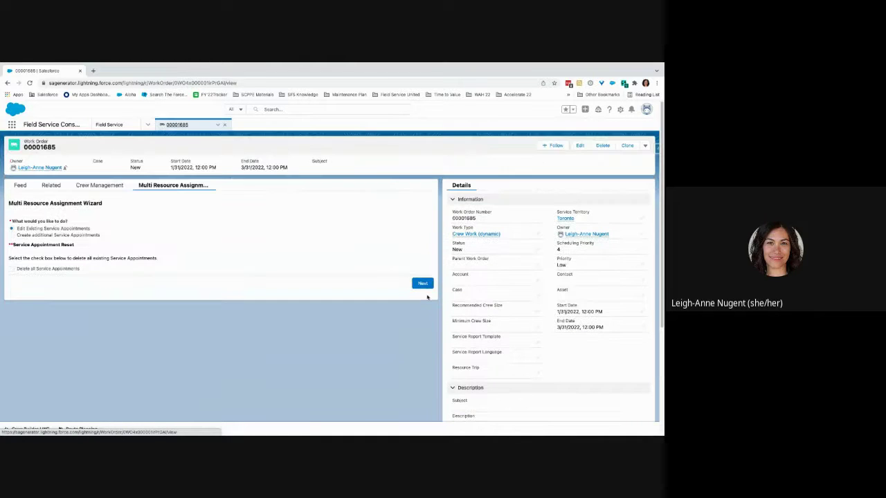
pyautogui.click(422, 283)
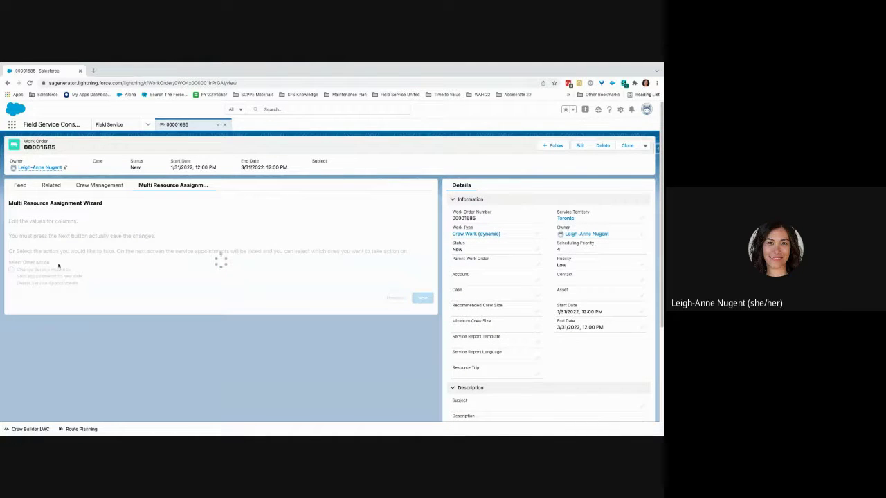
pyautogui.click(27, 276)
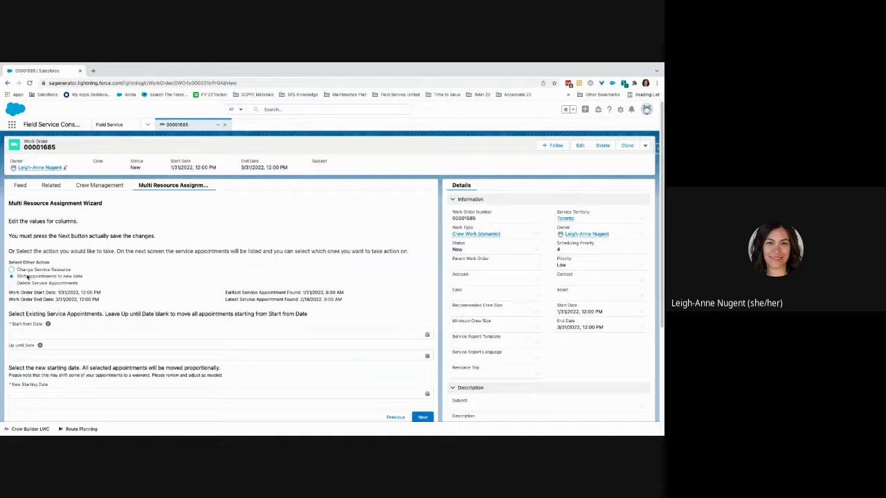
pyautogui.scroll(-1, 299, 282)
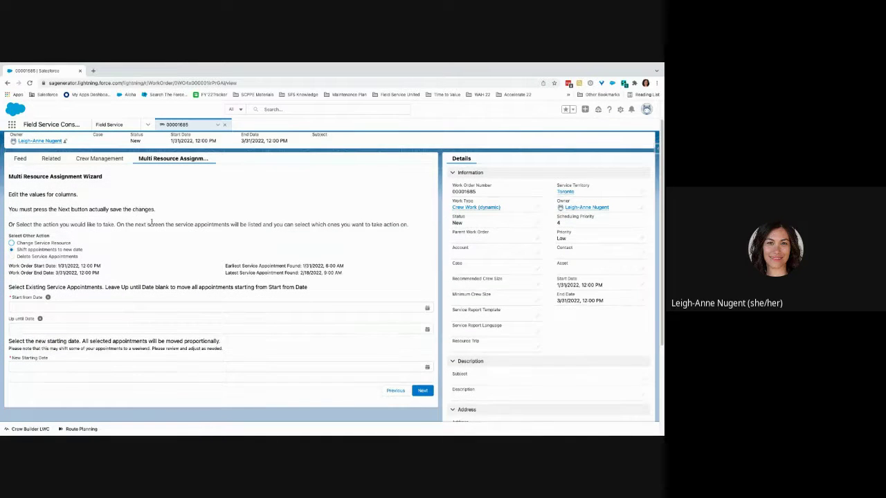
# - Move the Field Service Gantt forward to February 7–20, 2022 and examine the appointments scheduled in those two weeks
pyautogui.click(110, 125)
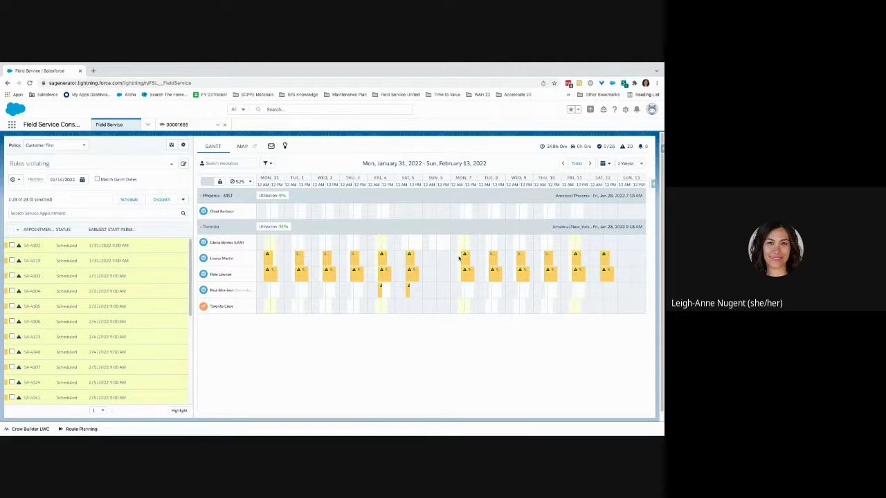
pyautogui.click(589, 163)
pyautogui.click(590, 164)
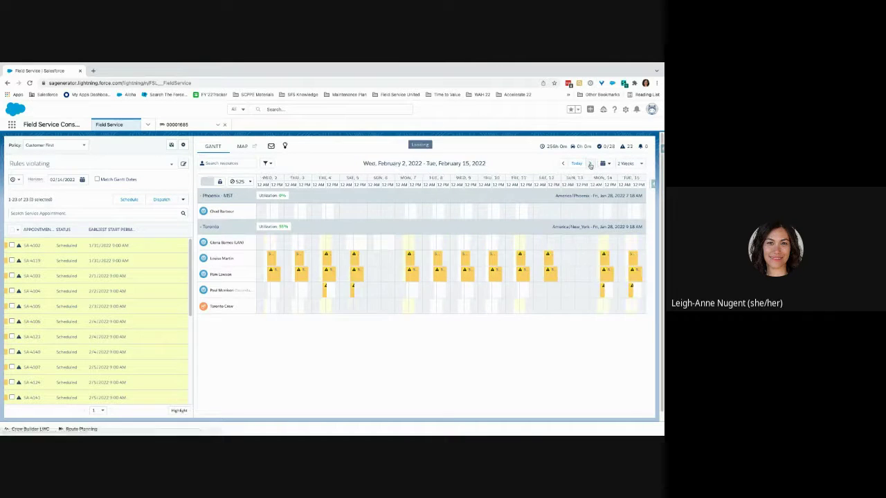
pyautogui.click(589, 163)
pyautogui.click(590, 163)
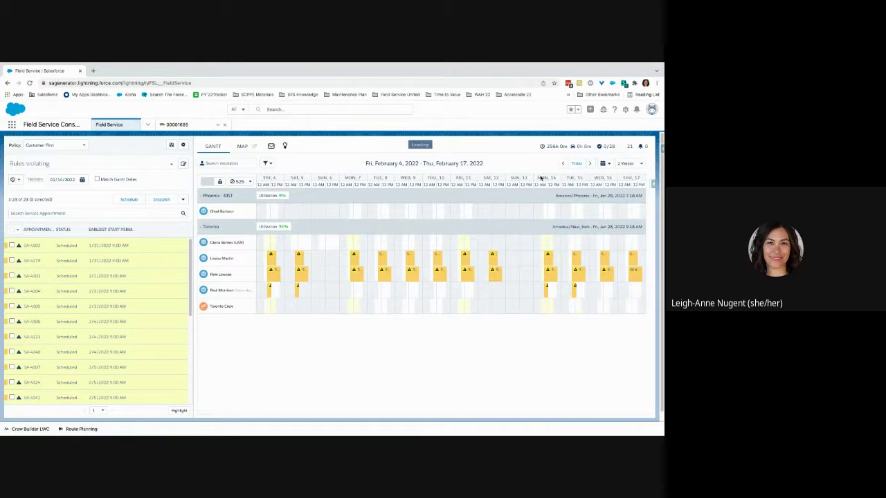
pyautogui.click(591, 163)
pyautogui.click(591, 163)
pyautogui.click(592, 163)
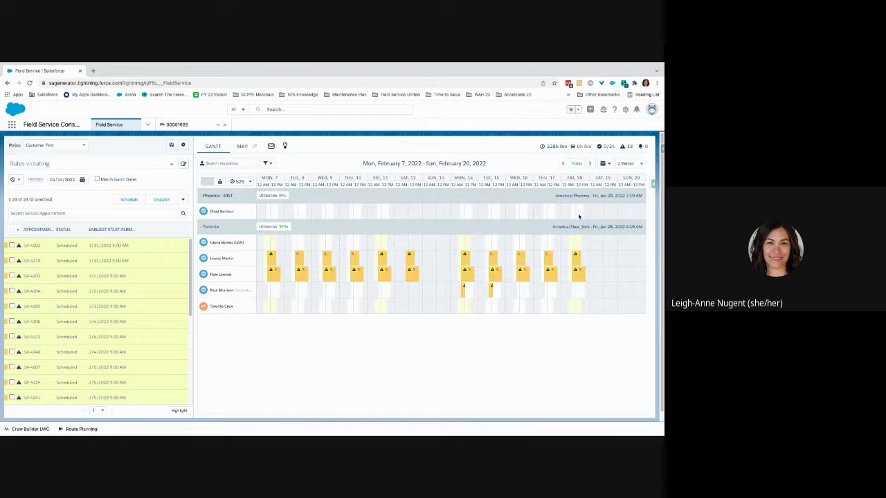
pyautogui.moveTo(578, 258)
# - Back on the work order, set Start from Date to Feb 7, 2022 and Up until Date to Feb 18, 2022
pyautogui.click(166, 128)
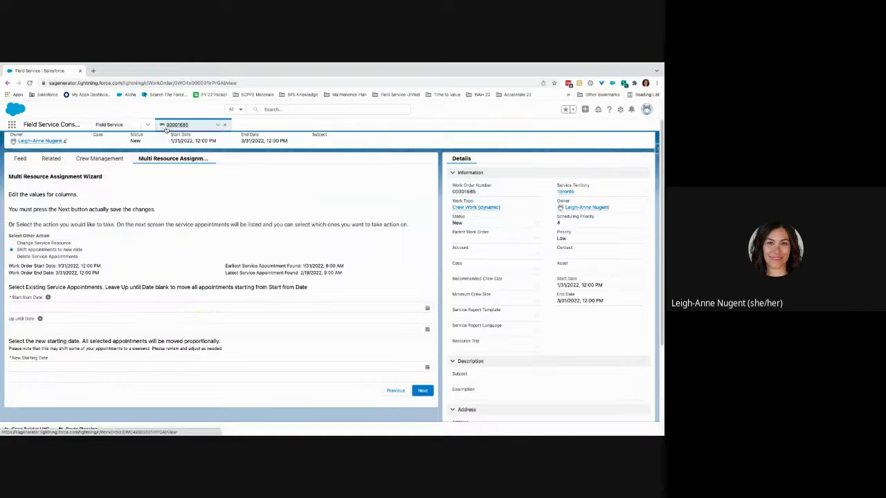
pyautogui.click(200, 308)
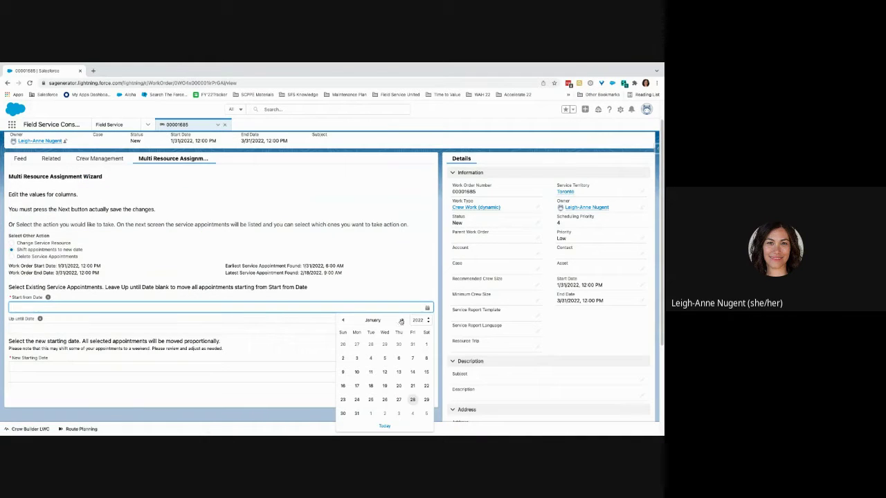
pyautogui.click(401, 321)
pyautogui.click(356, 357)
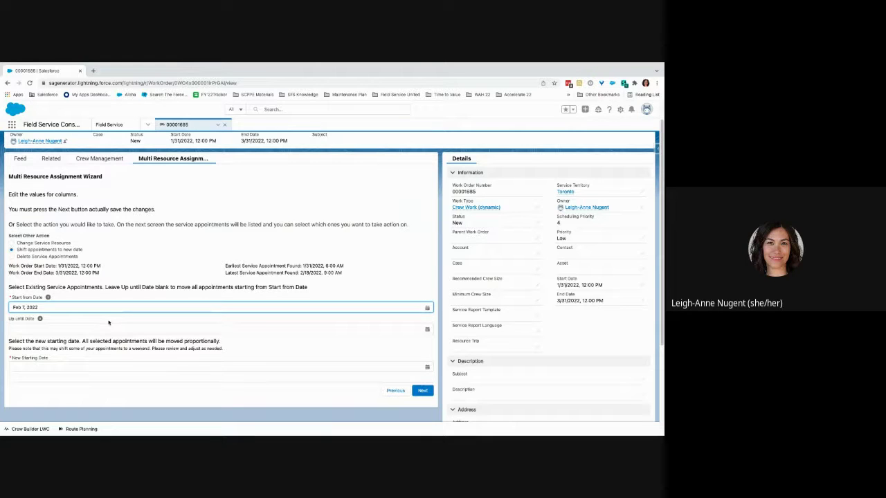
pyautogui.click(108, 322)
pyautogui.click(425, 331)
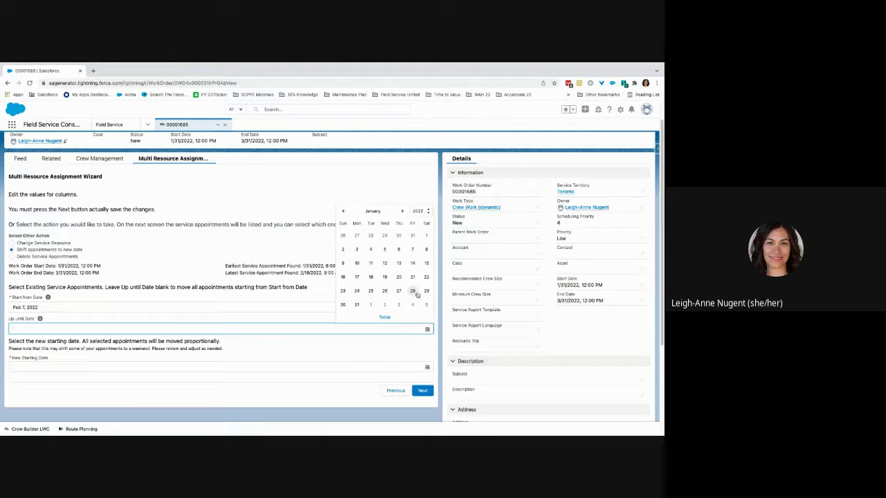
pyautogui.click(402, 211)
pyautogui.click(412, 263)
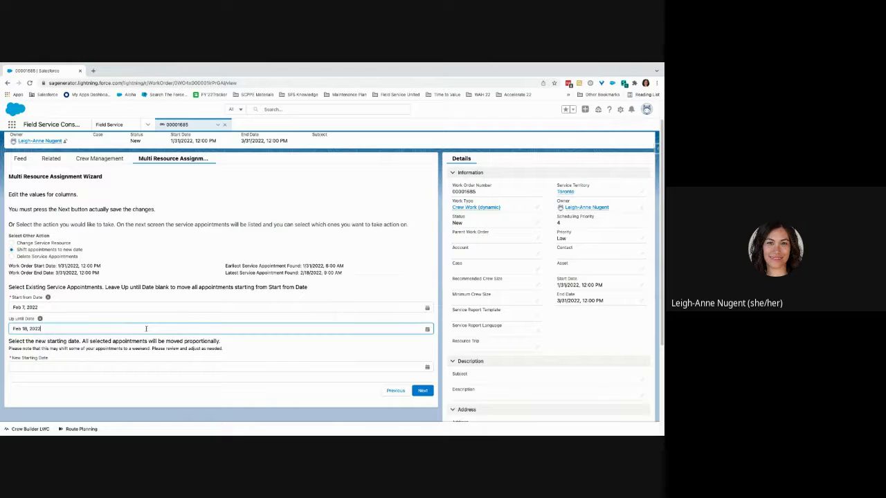
# - Set New Starting Date to Feb 14, 2022, apply the appointment shift and finish the wizard
pyautogui.click(20, 366)
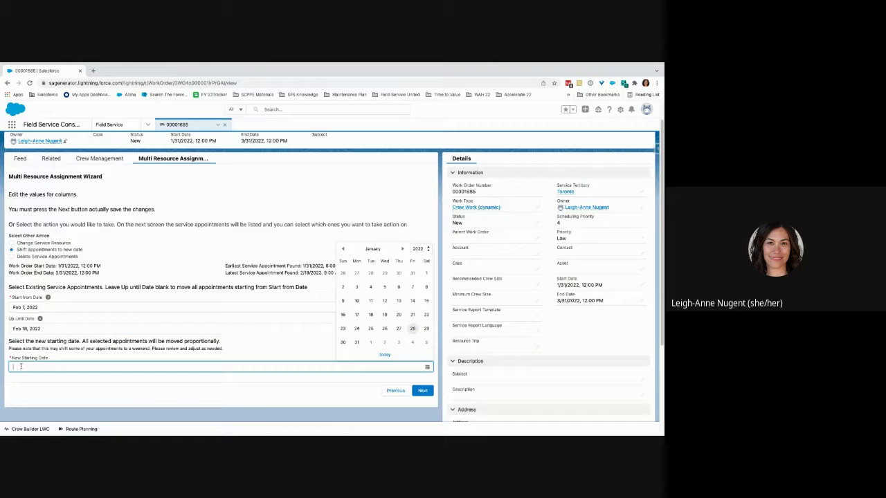
pyautogui.click(402, 248)
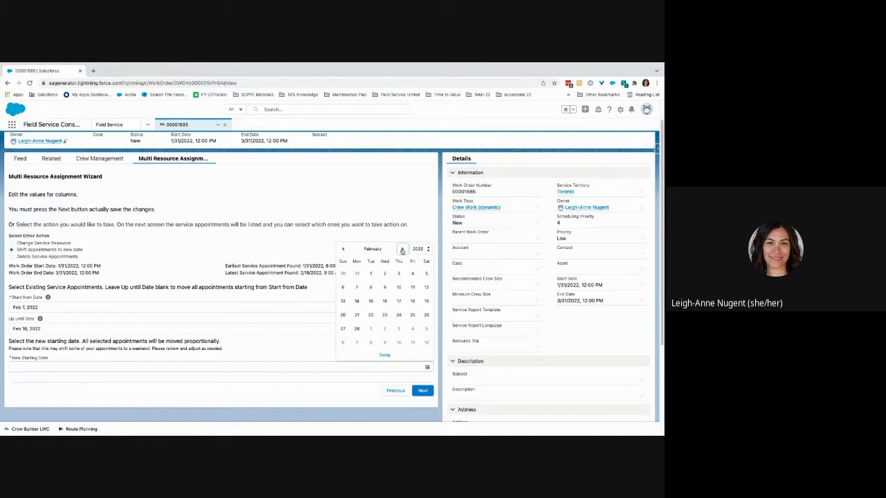
pyautogui.click(357, 300)
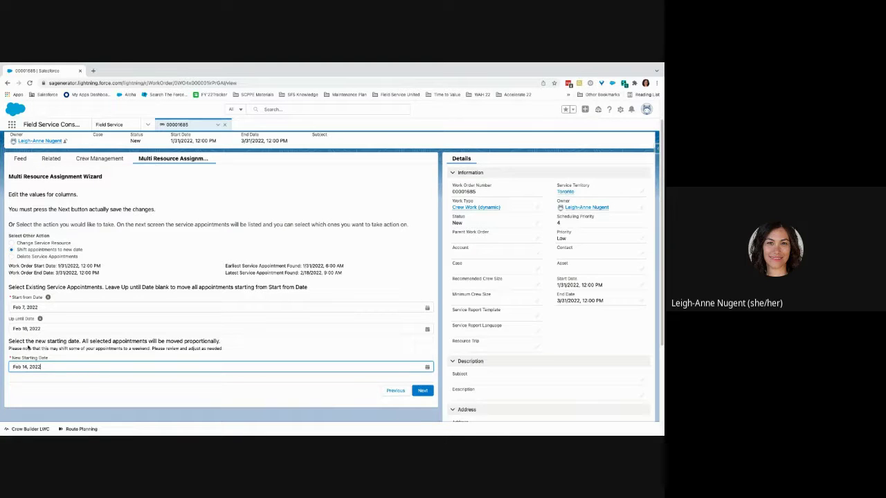
pyautogui.moveTo(302, 266); pyautogui.dragTo(345, 274)
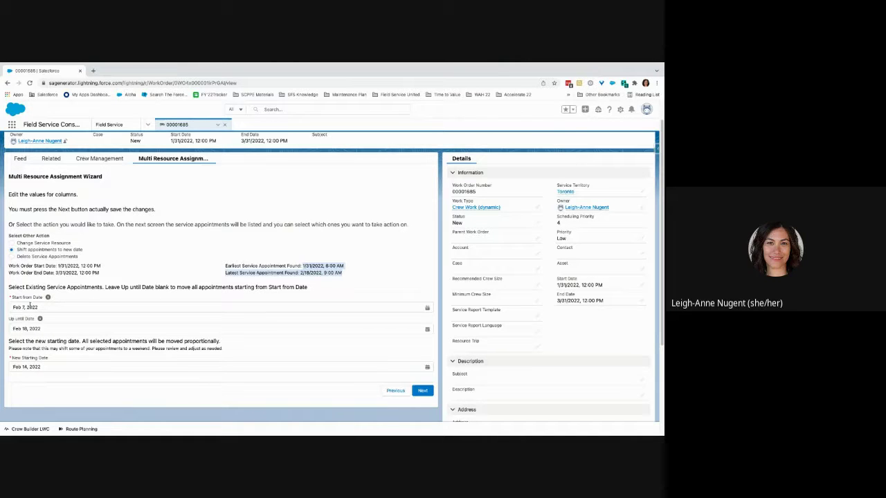
pyautogui.click(420, 391)
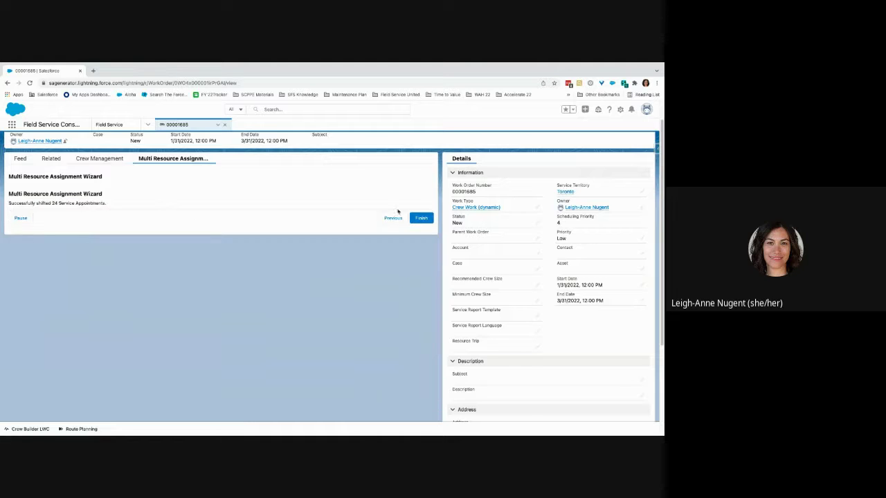
pyautogui.click(421, 218)
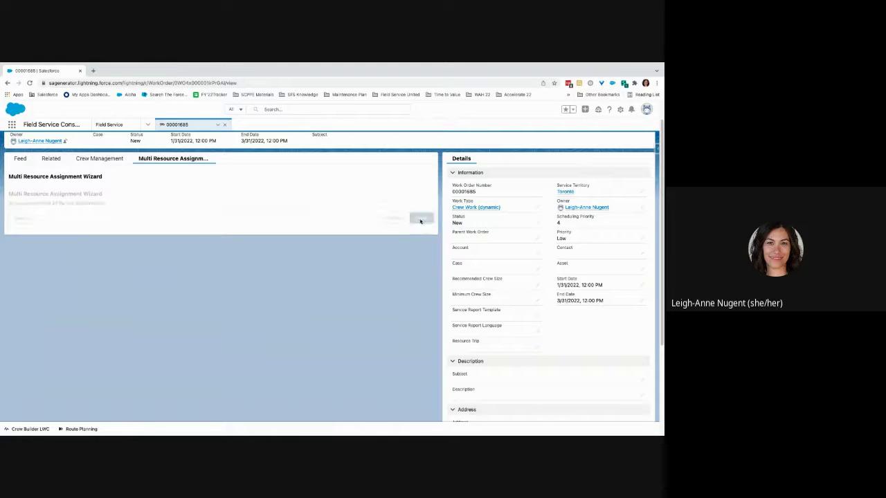
# - Check the shifted appointments on the Field Service Gantt, moving it back to February 4–17, 2022
pyautogui.click(106, 127)
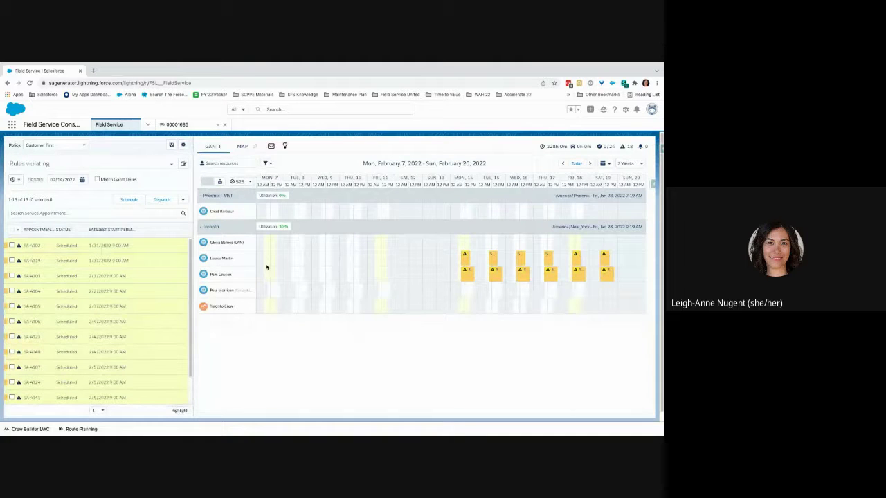
pyautogui.click(562, 163)
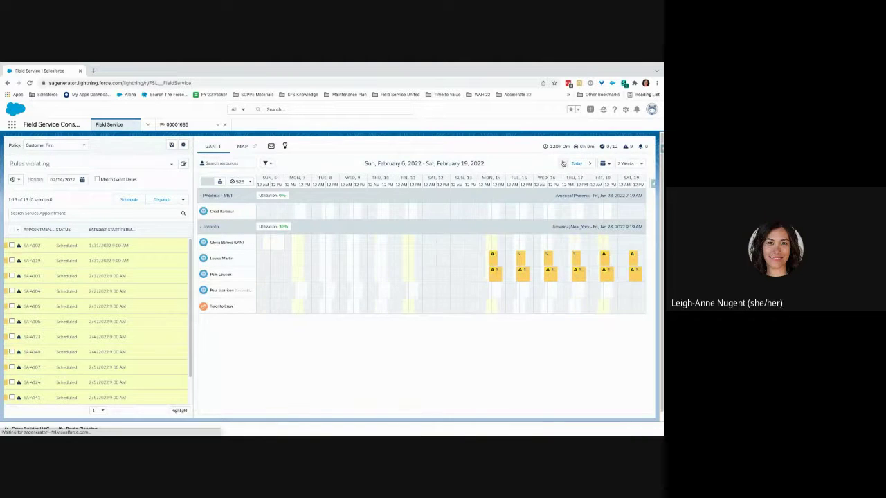
pyautogui.click(562, 163)
pyautogui.click(563, 164)
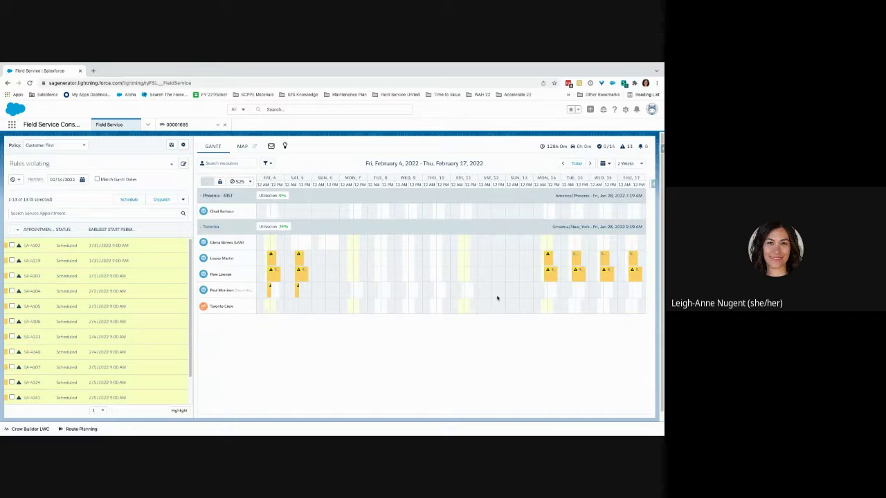
# - Move the Field Service Gantt forward to February 10–23, 2022 and examine the appointments in that period
pyautogui.click(590, 163)
pyautogui.click(590, 163)
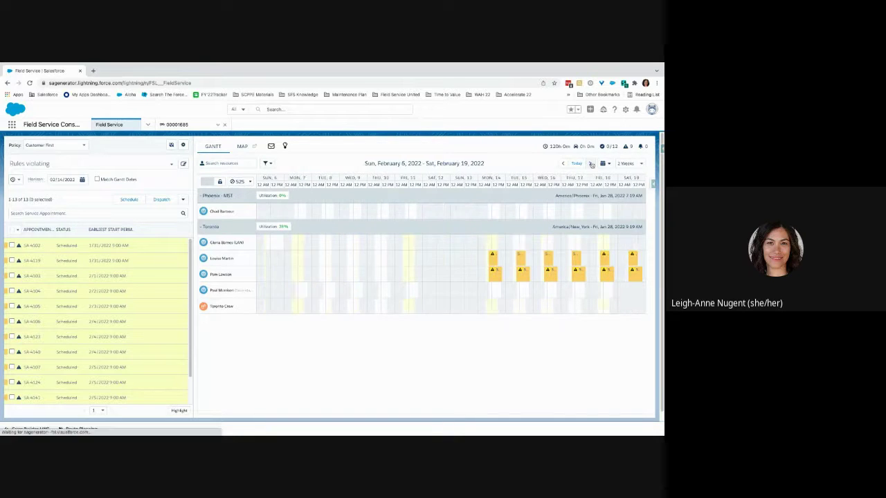
pyautogui.click(590, 164)
pyautogui.click(590, 163)
pyautogui.click(590, 163)
pyautogui.click(591, 164)
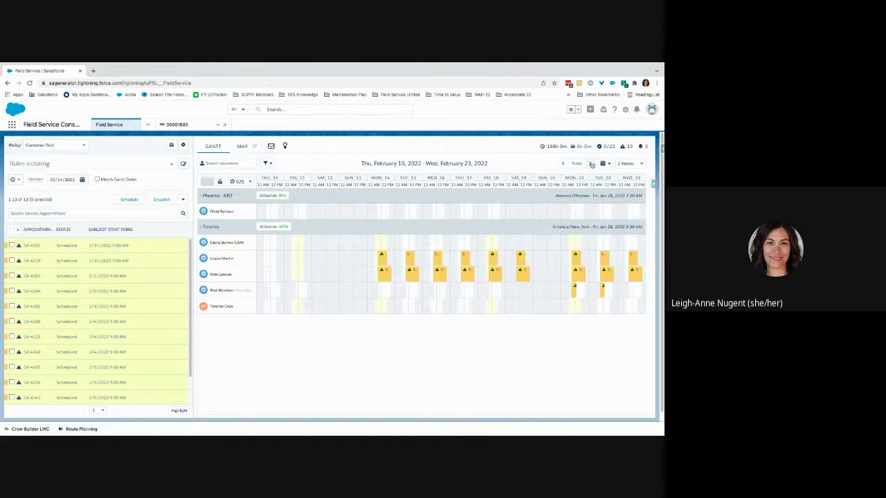
# - Back on the work order, choose to edit existing appointments and open the Delete Service Appointments selection in the wizard
pyautogui.click(179, 125)
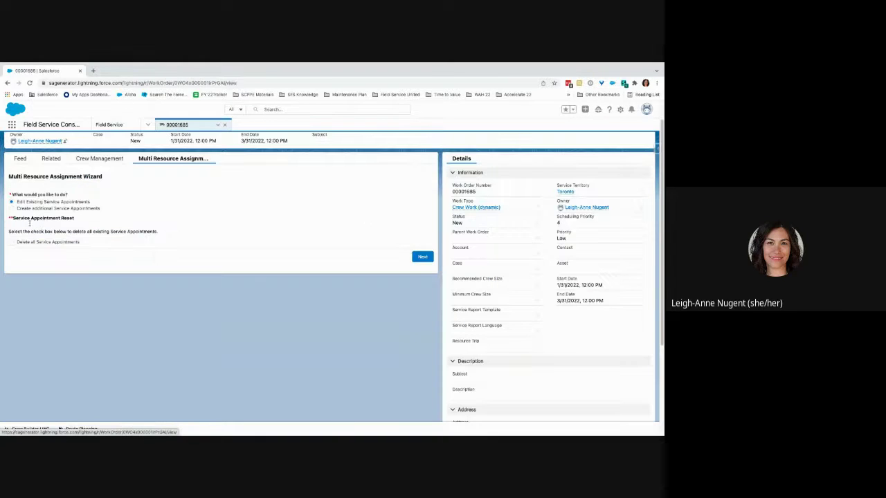
pyautogui.click(422, 257)
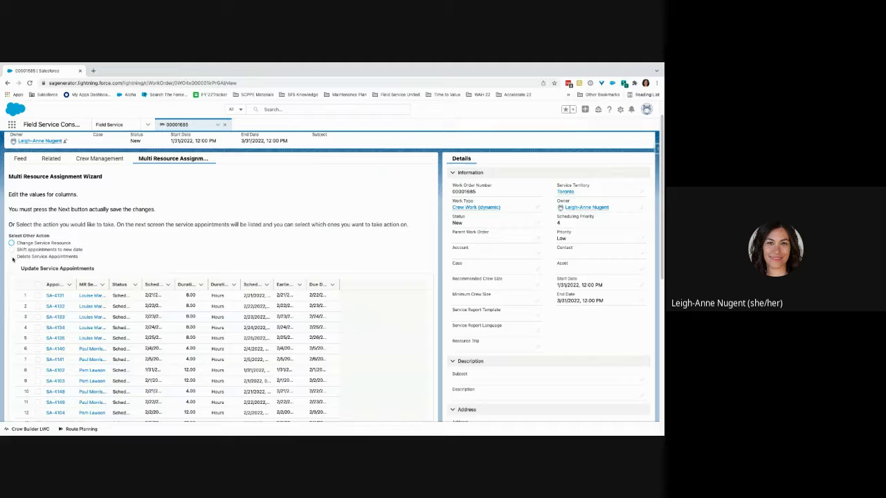
pyautogui.click(12, 257)
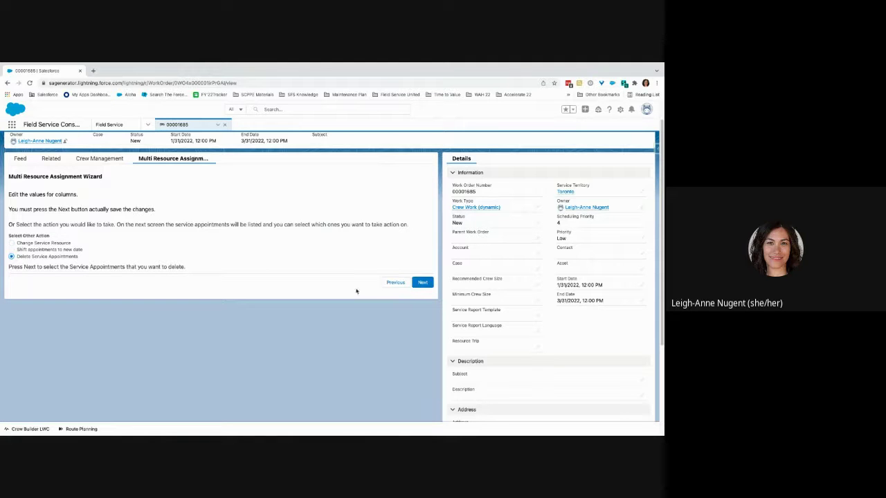
pyautogui.click(421, 282)
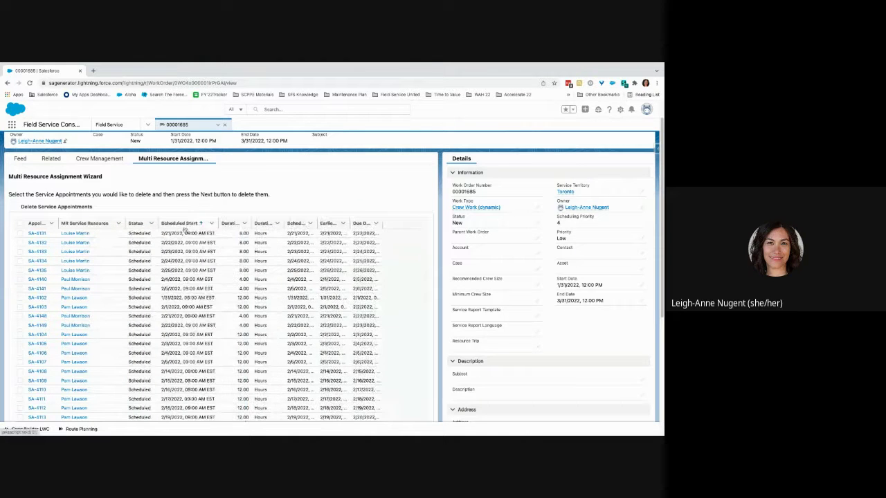
# - Sort the list by Scheduled Start and delete all service appointments scheduled from February 21 to February 25, 2022
pyautogui.click(181, 224)
pyautogui.scroll(-5, 166, 311)
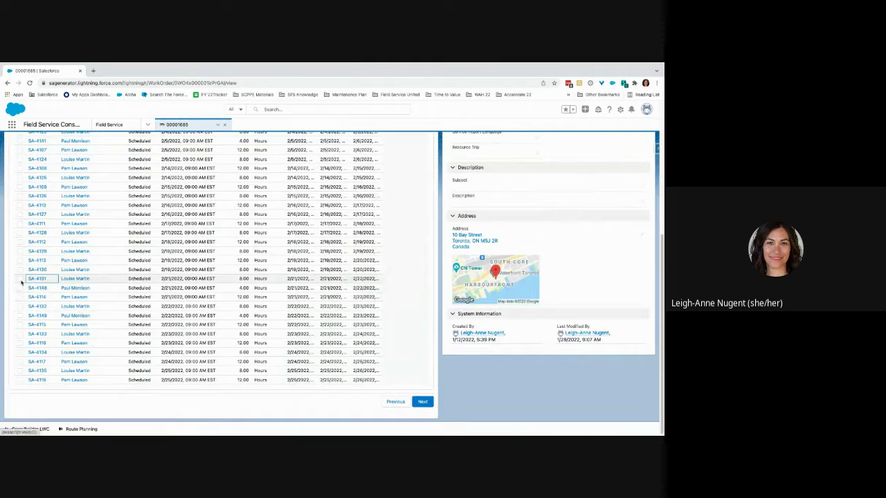
pyautogui.click(19, 278)
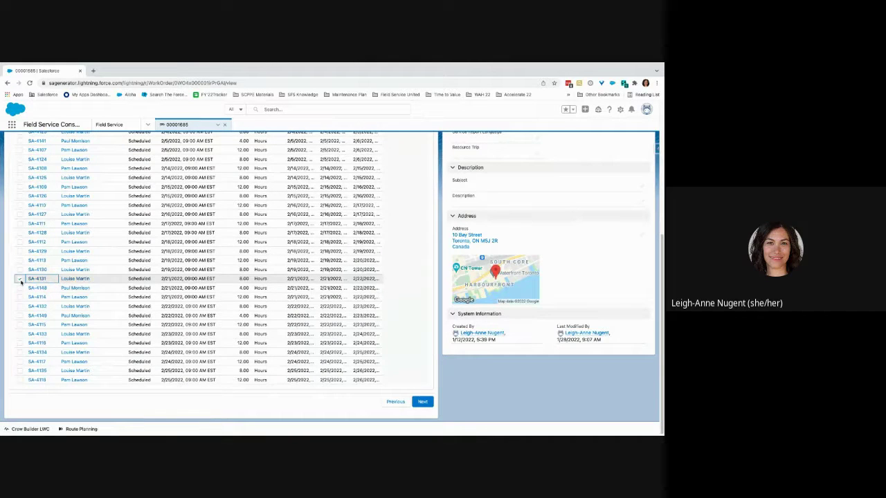
pyautogui.keyDown('shift'); pyautogui.click(19, 379); pyautogui.keyUp('shift')
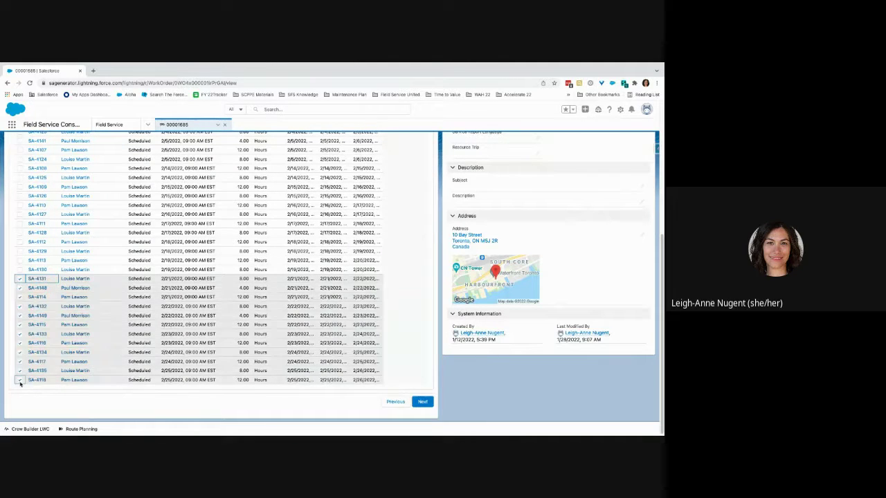
pyautogui.scroll(2, 155, 343)
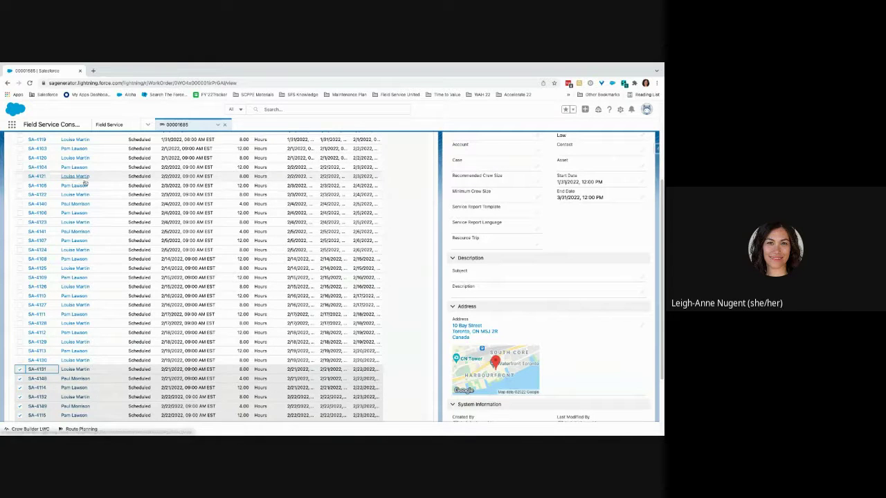
pyautogui.scroll(-2, 118, 297)
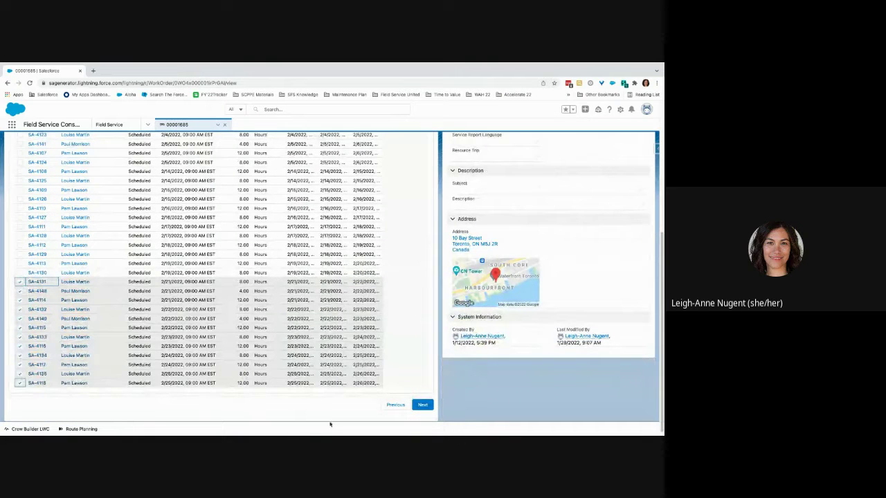
pyautogui.click(419, 406)
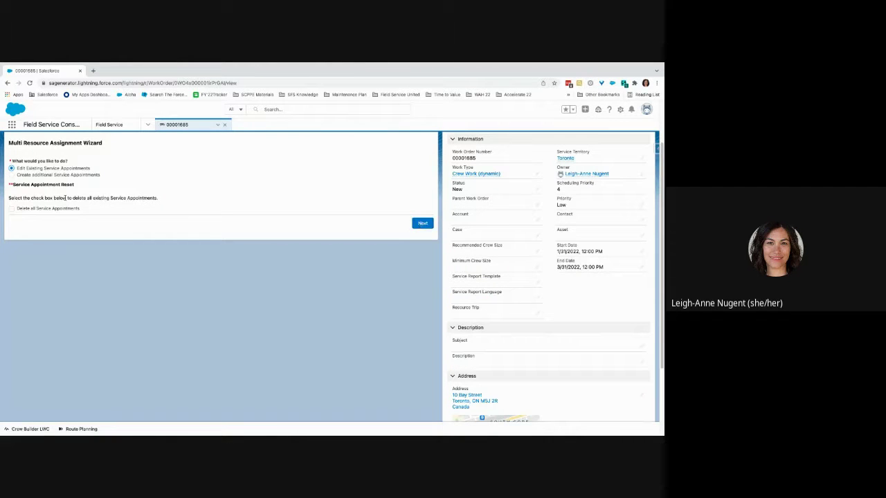
# - Start creating additional service appointments in the wizard and set Starting From to Jan 31, 2022
pyautogui.click(47, 175)
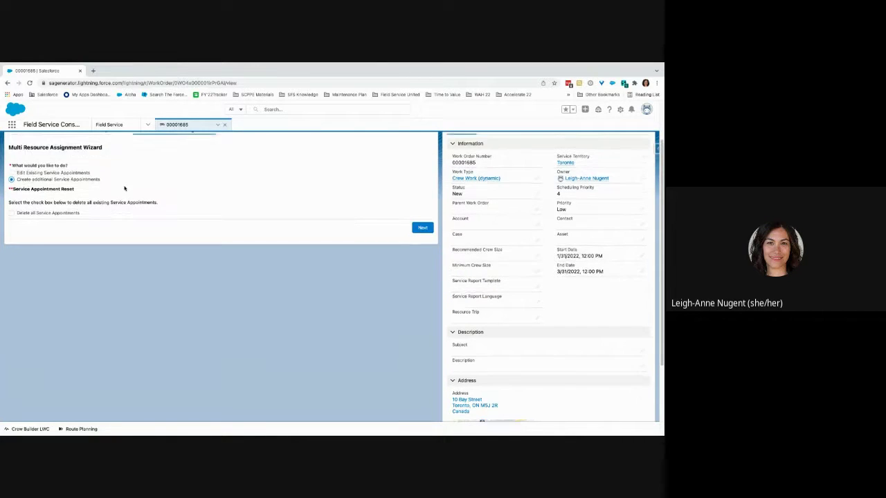
pyautogui.click(424, 237)
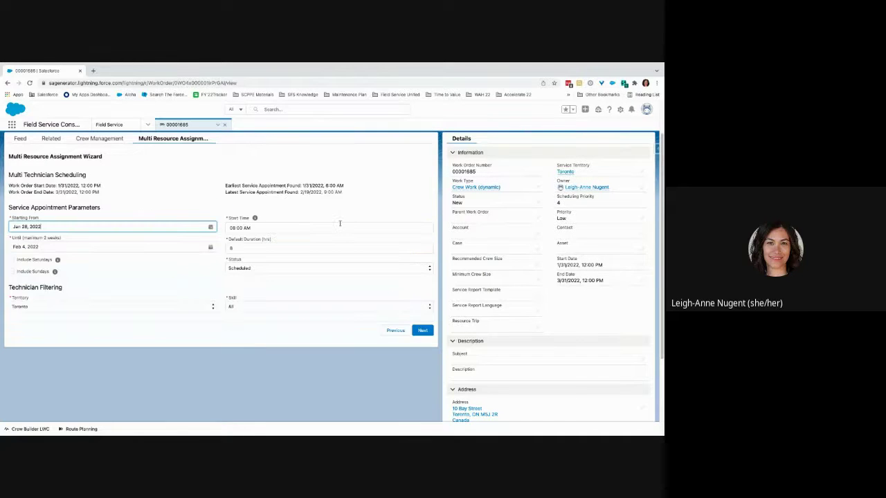
pyautogui.moveTo(301, 191); pyautogui.dragTo(348, 186)
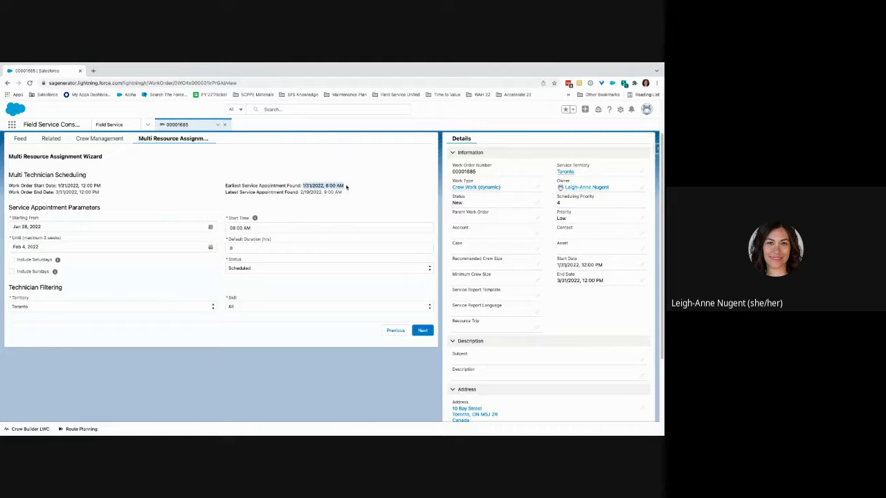
pyautogui.click(22, 226)
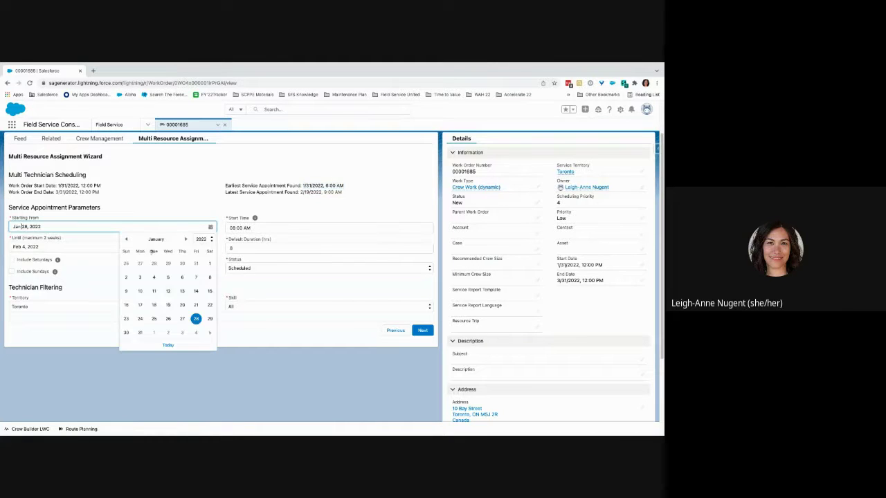
pyautogui.click(140, 332)
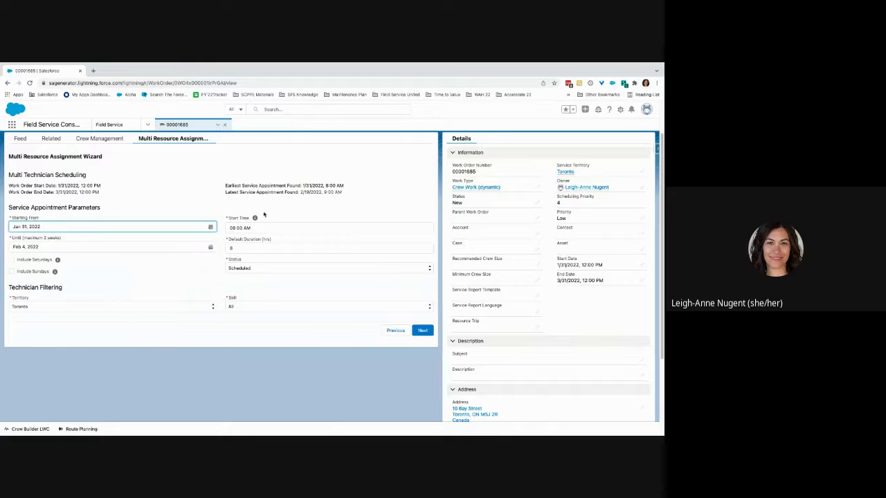
# - Check the latest appointment date found, and examine the Field Service Gantt moved back to February 2–15, 2022
pyautogui.moveTo(301, 192); pyautogui.dragTo(321, 193)
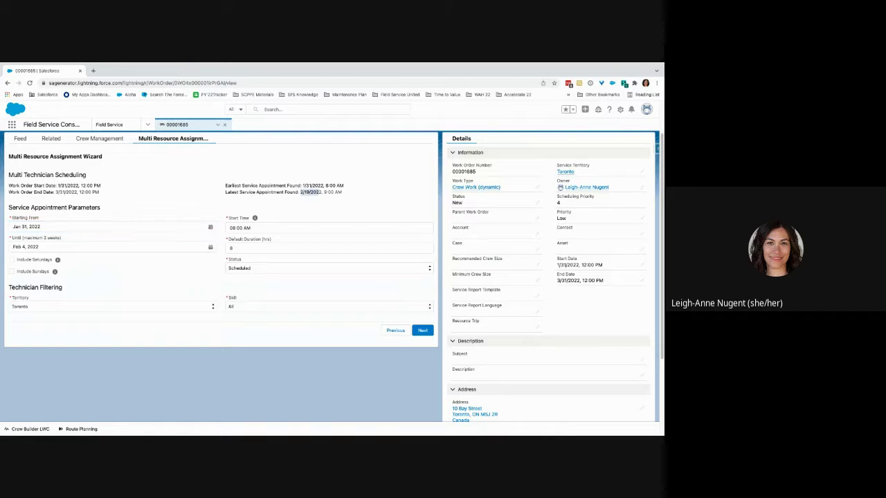
pyautogui.click(110, 124)
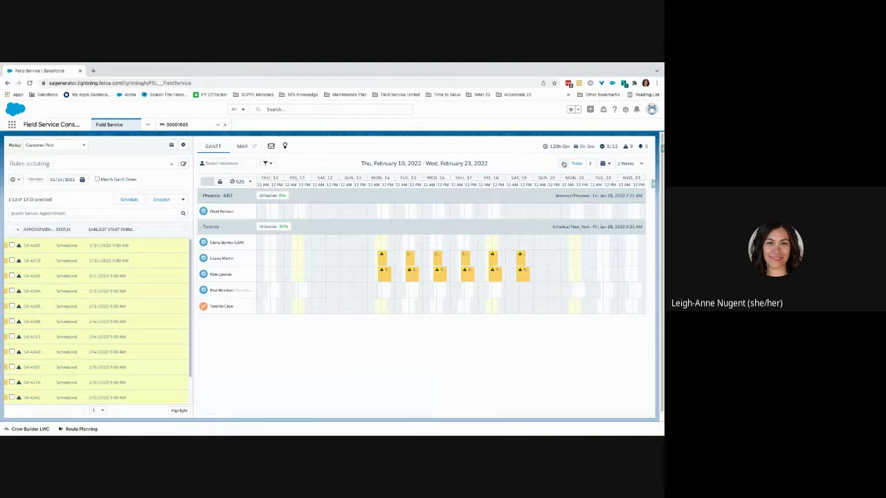
pyautogui.click(564, 164)
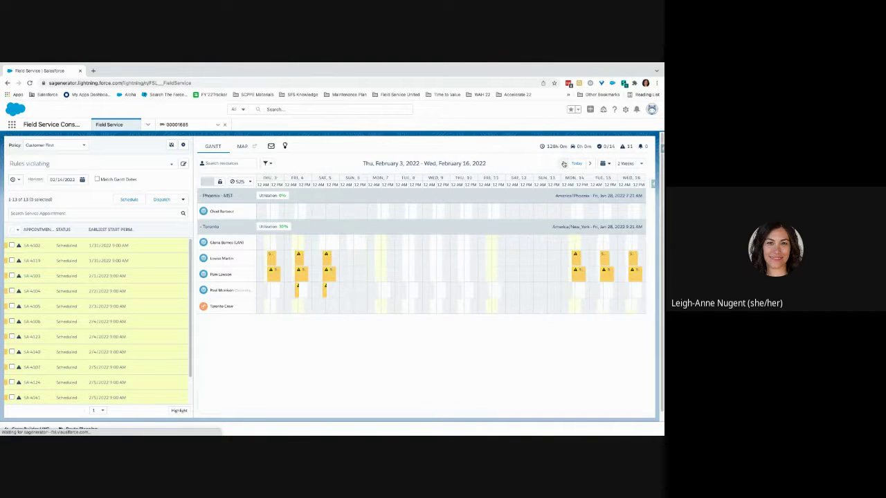
pyautogui.click(563, 163)
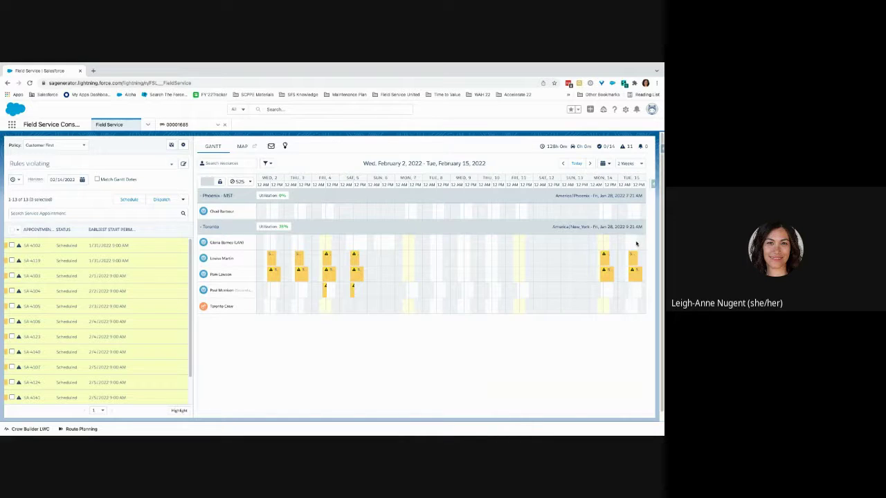
# - Back on the work order, set Until to Feb 19, 2022 and include Saturdays in the new appointments
pyautogui.click(178, 125)
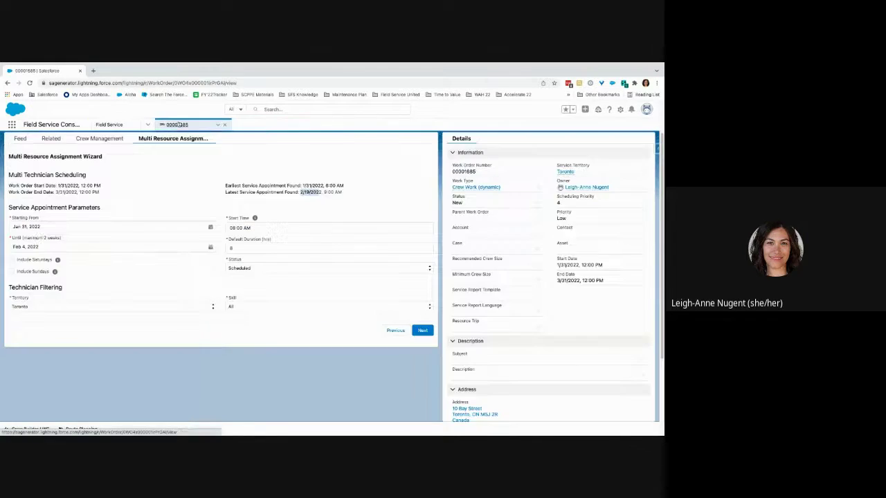
pyautogui.click(127, 247)
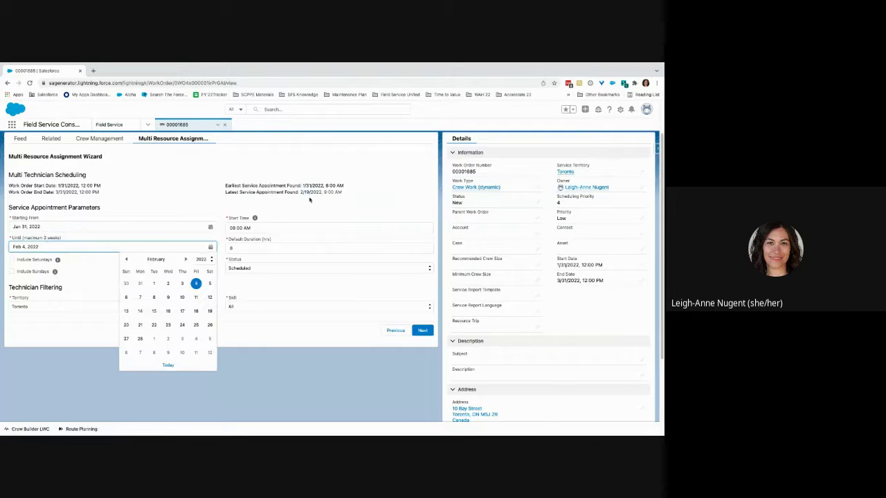
pyautogui.click(208, 312)
pyautogui.click(11, 260)
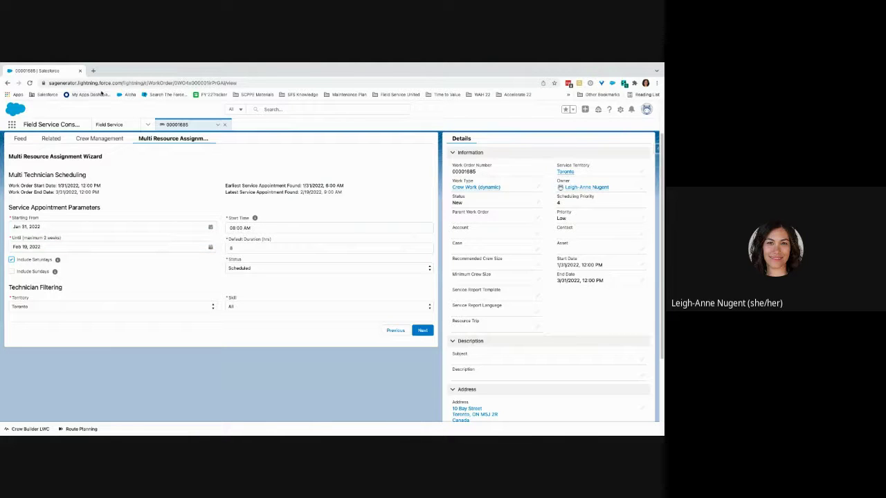
# - After checking the Gantt again, set Default Duration to 12 hours and generate appointments for technician STM-0121
pyautogui.click(109, 125)
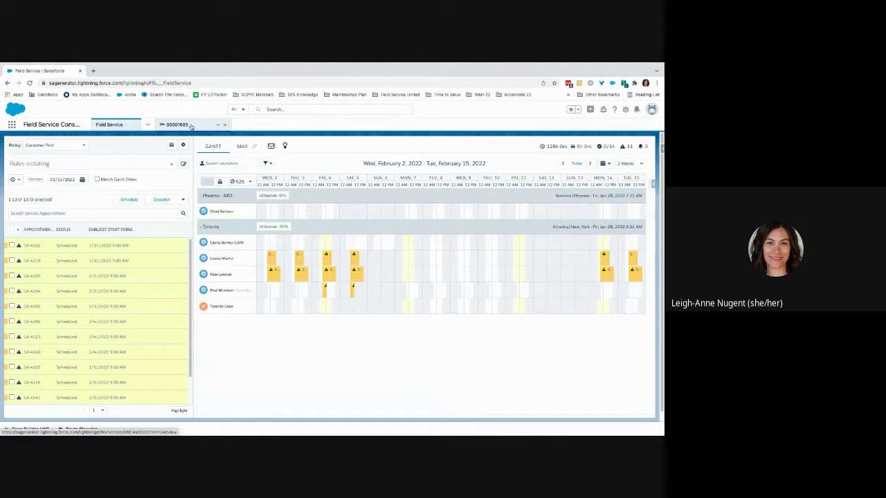
pyautogui.click(191, 126)
pyautogui.click(229, 249)
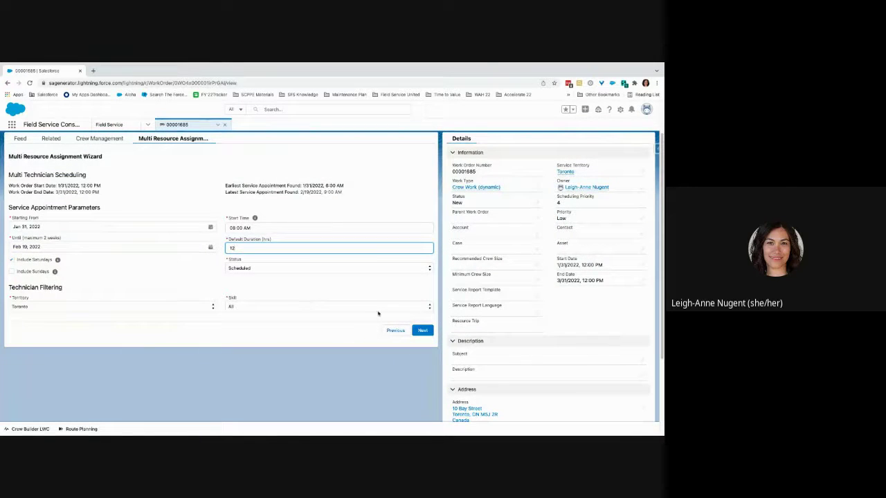
pyautogui.click(422, 330)
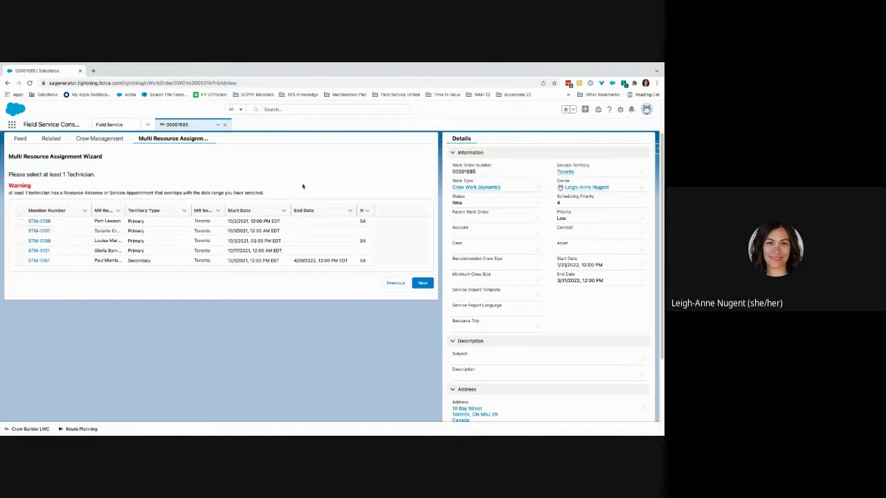
pyautogui.click(20, 250)
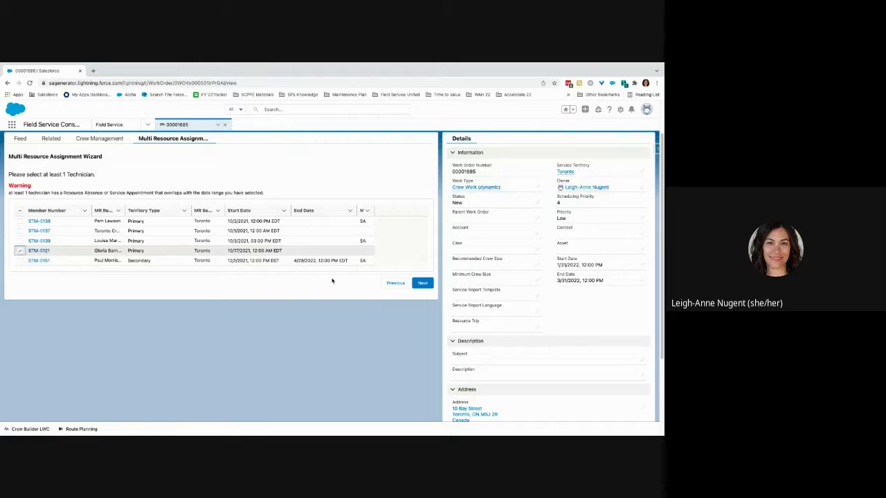
pyautogui.click(424, 283)
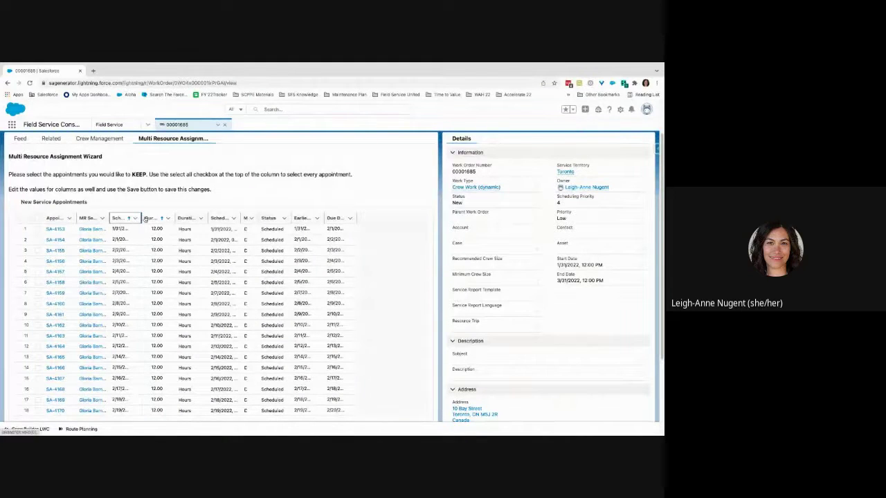
# - Widen the Scheduled Start column, keep all new appointments except those from February 7 to 12, 2022, and submit the selection
pyautogui.moveTo(168, 220); pyautogui.dragTo(172, 220)
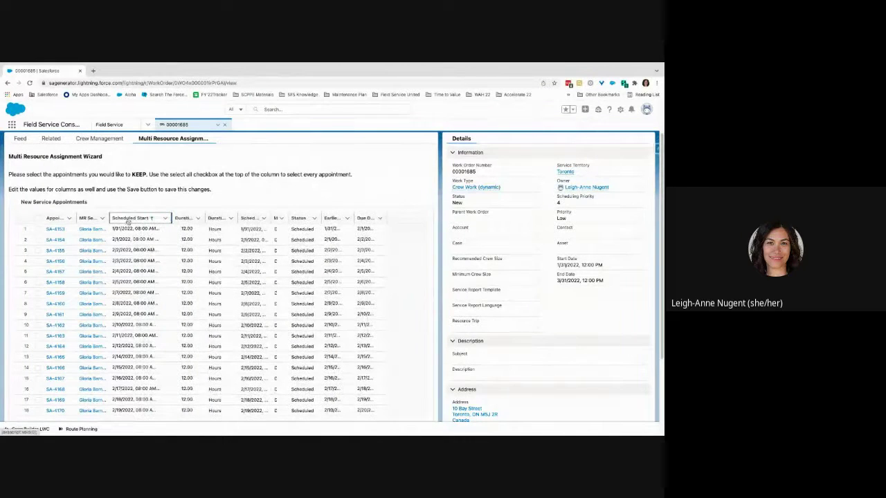
pyautogui.click(39, 219)
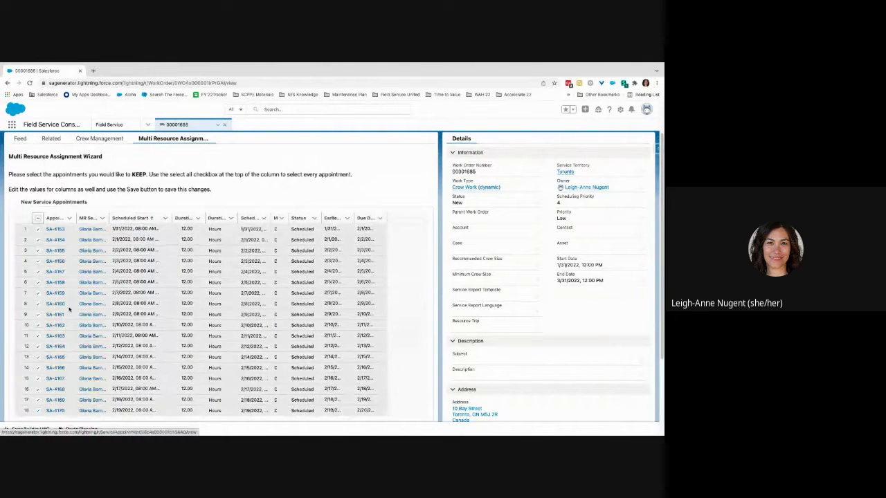
pyautogui.click(37, 293)
pyautogui.click(37, 304)
pyautogui.click(37, 314)
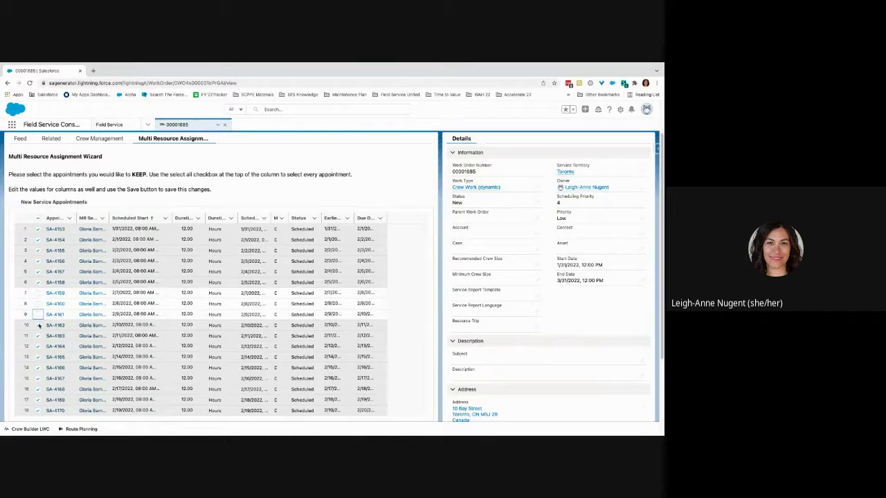
pyautogui.click(37, 324)
pyautogui.click(37, 335)
pyautogui.click(38, 346)
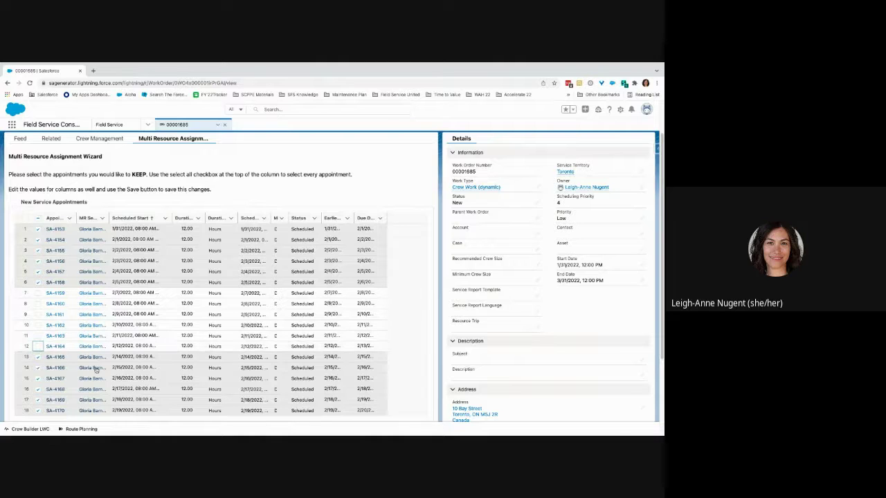
pyautogui.scroll(-1, 134, 377)
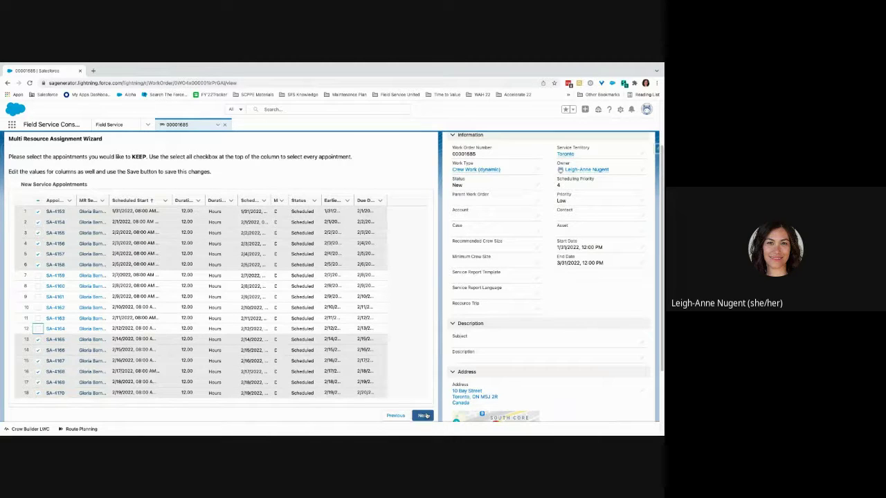
pyautogui.click(423, 415)
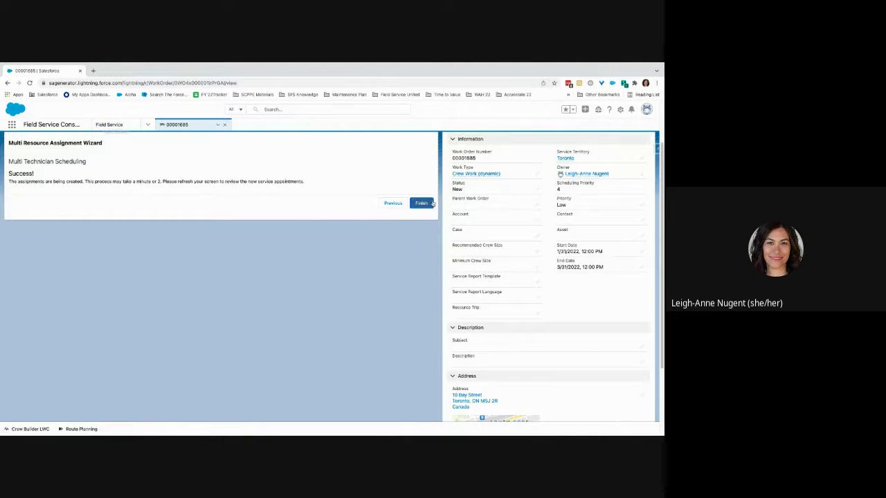
# - Finish the completed appointment creation run and check the Field Service Gantt
pyautogui.click(421, 203)
pyautogui.click(109, 124)
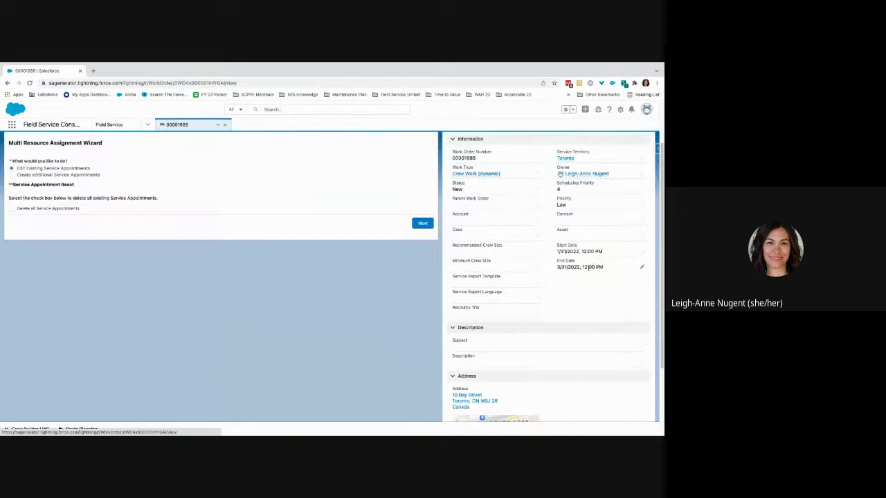
# - Set the work order's End Date to 3/21/2022 and save the record
pyautogui.doubleClick(591, 268)
pyautogui.click(592, 272)
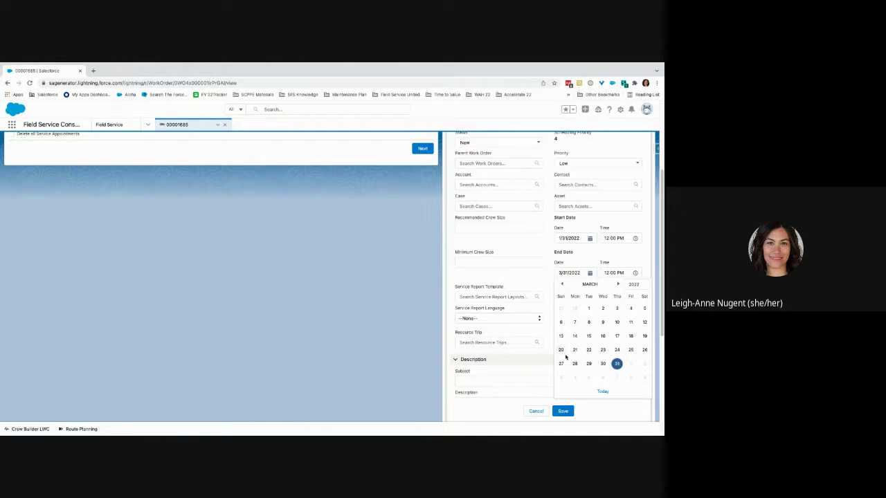
pyautogui.click(574, 350)
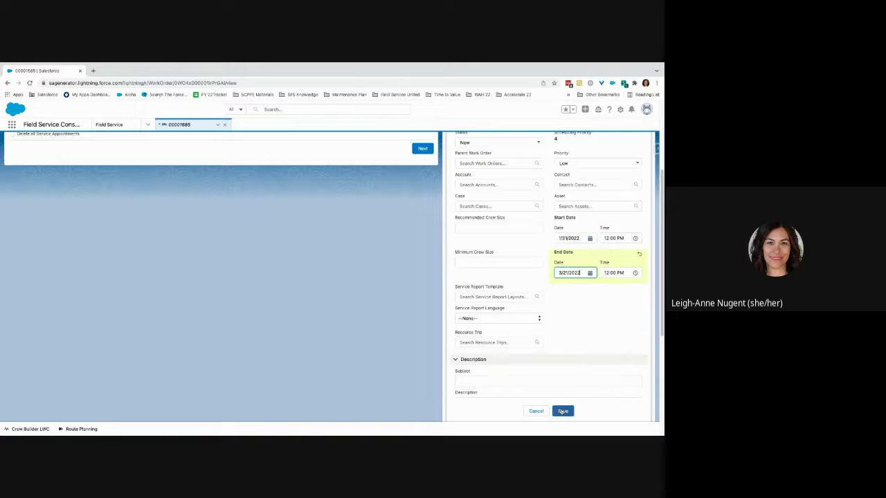
pyautogui.click(562, 411)
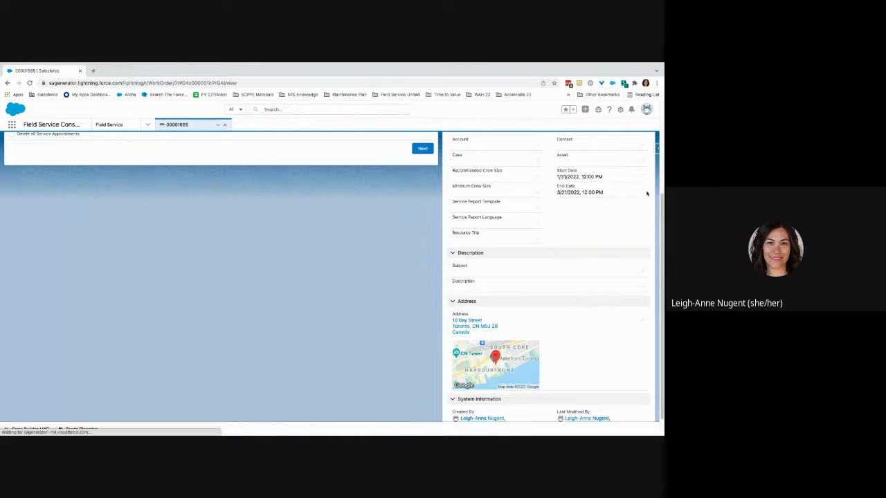
# - Set the work order's End Date to 2/20/2022 and save the record
pyautogui.click(647, 193)
pyautogui.click(590, 198)
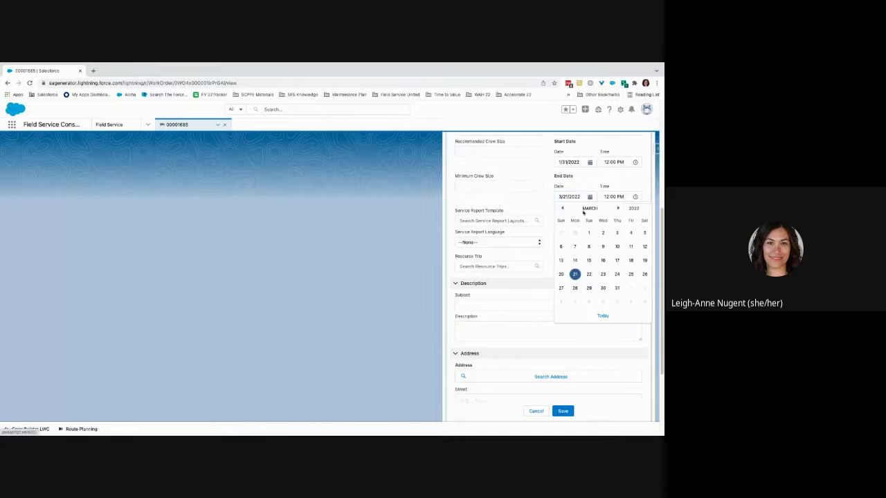
pyautogui.click(561, 208)
pyautogui.click(560, 274)
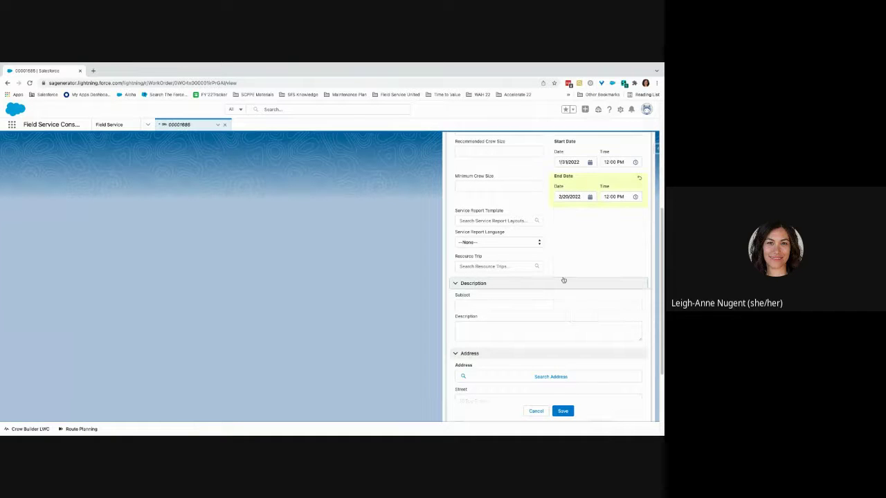
pyautogui.click(561, 283)
pyautogui.click(560, 409)
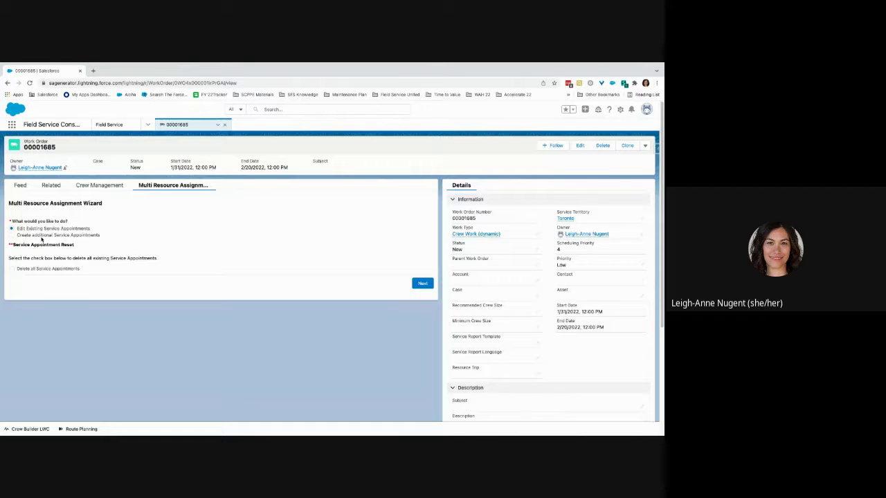
# - Under Create additional Service Appointments, compare the work order end date with the latest service appointment found, and check the Gantt
pyautogui.click(55, 236)
pyautogui.click(422, 283)
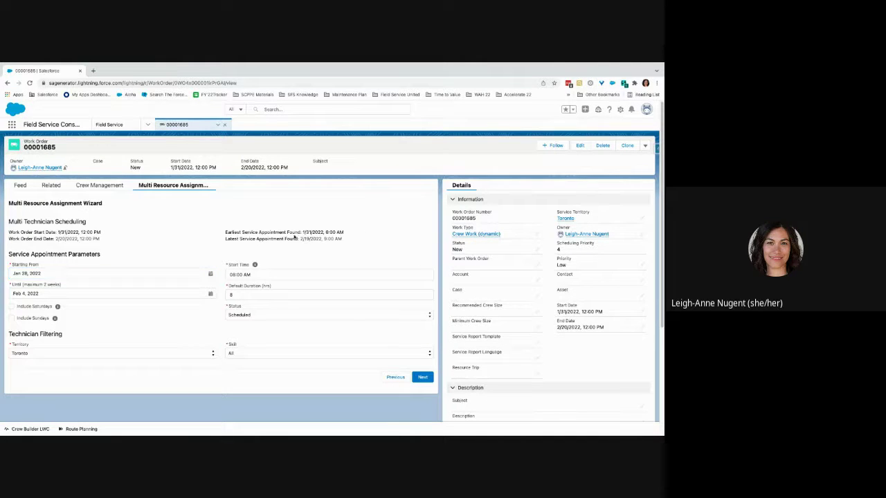
pyautogui.moveTo(314, 239); pyautogui.dragTo(276, 239)
pyautogui.click(77, 240)
pyautogui.moveTo(350, 240); pyautogui.dragTo(276, 237)
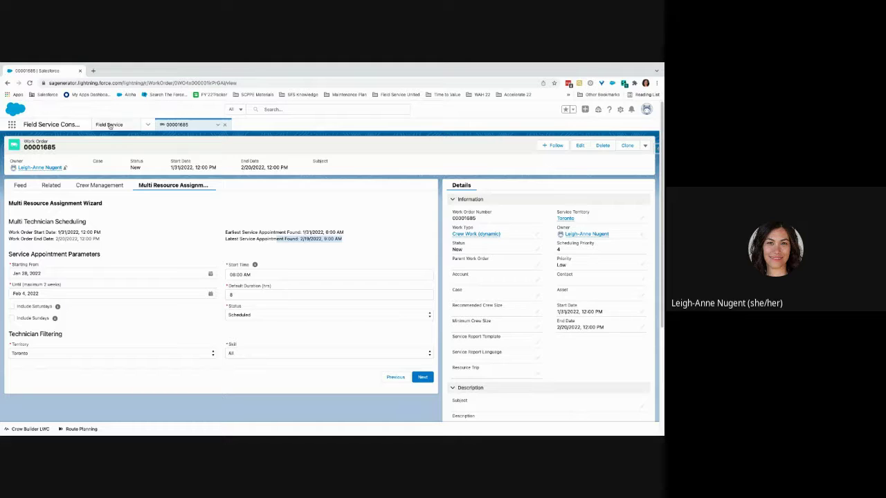
pyautogui.click(394, 376)
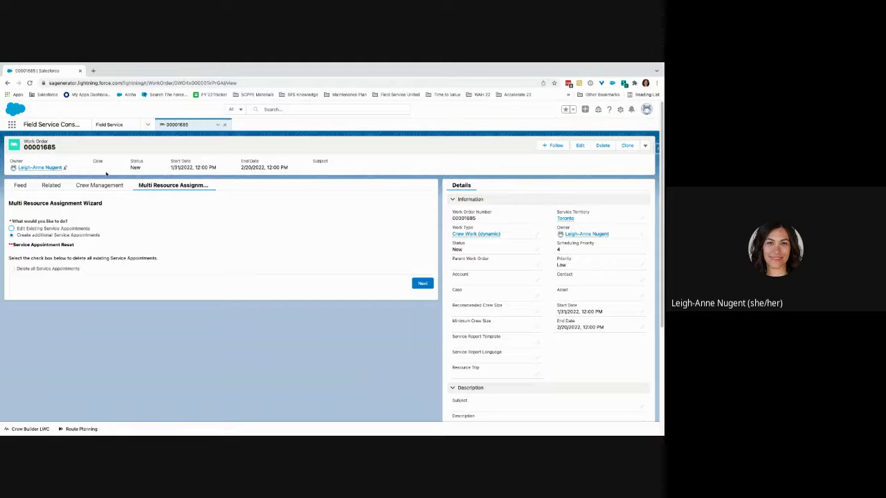
pyautogui.click(116, 125)
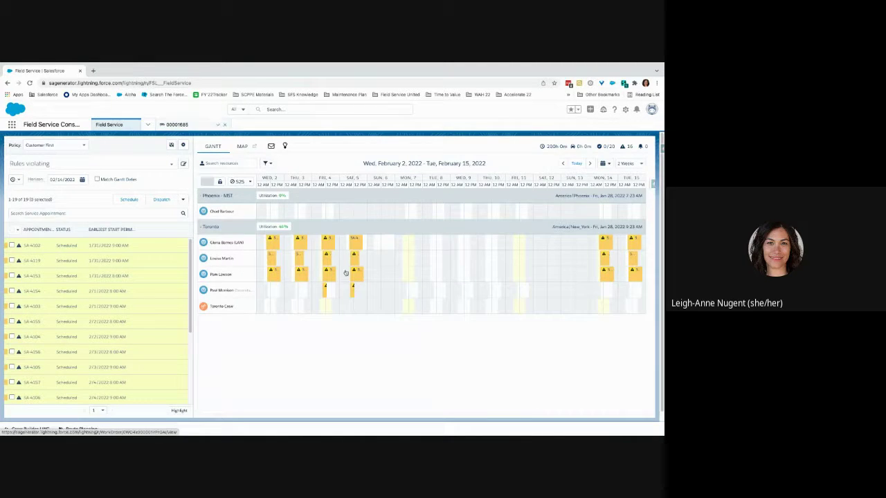
pyautogui.click(176, 125)
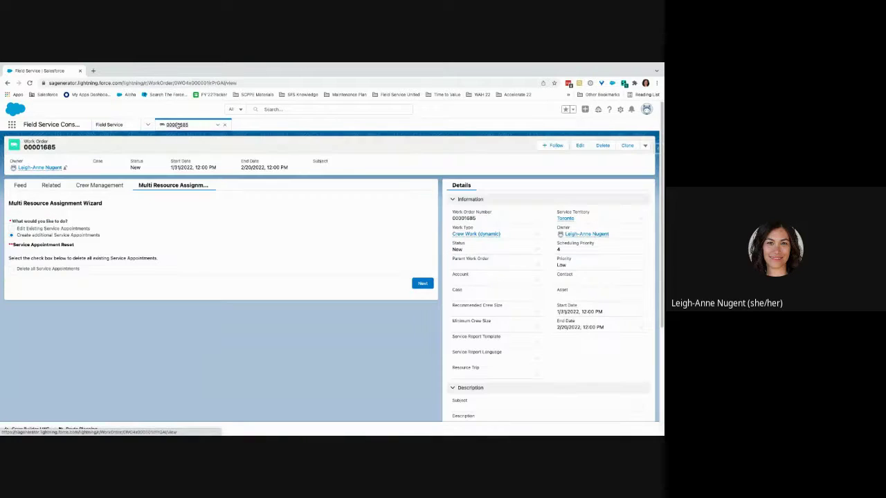
# - List the existing service appointments for editing, sort them by Scheduled Start ascending, and widen the Scheduled Start and service resource columns
pyautogui.click(26, 227)
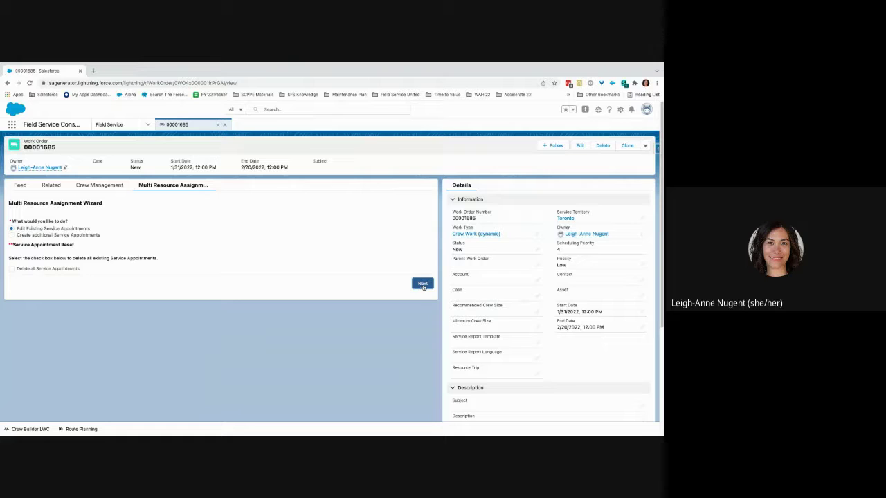
pyautogui.click(422, 283)
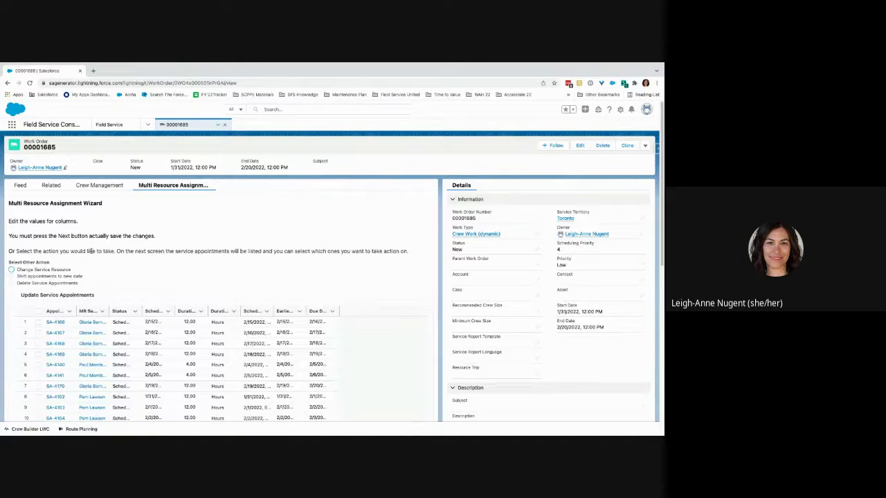
pyautogui.scroll(-3, 199, 290)
pyautogui.scroll(-2, 180, 285)
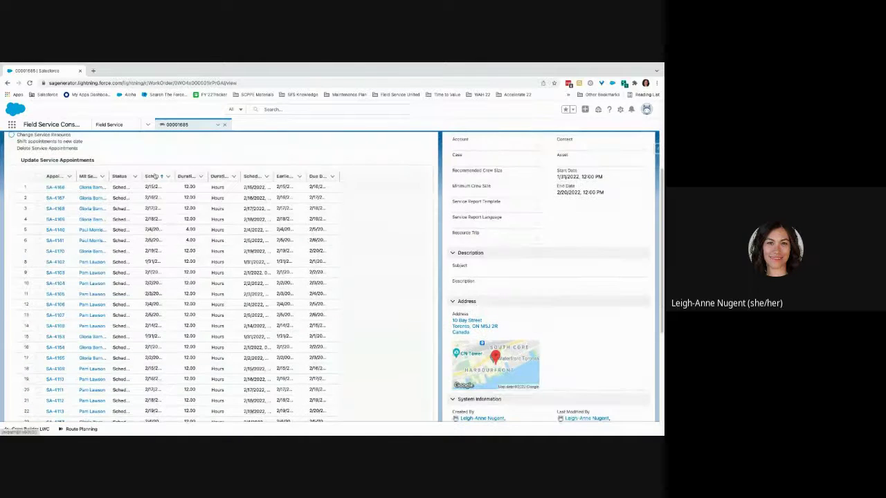
pyautogui.moveTo(173, 176); pyautogui.dragTo(225, 176)
pyautogui.click(170, 176)
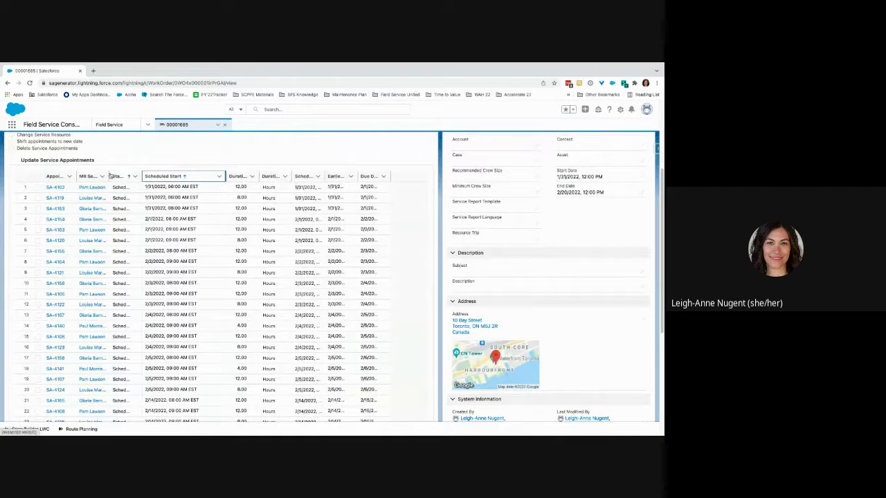
pyautogui.moveTo(109, 176); pyautogui.dragTo(125, 176)
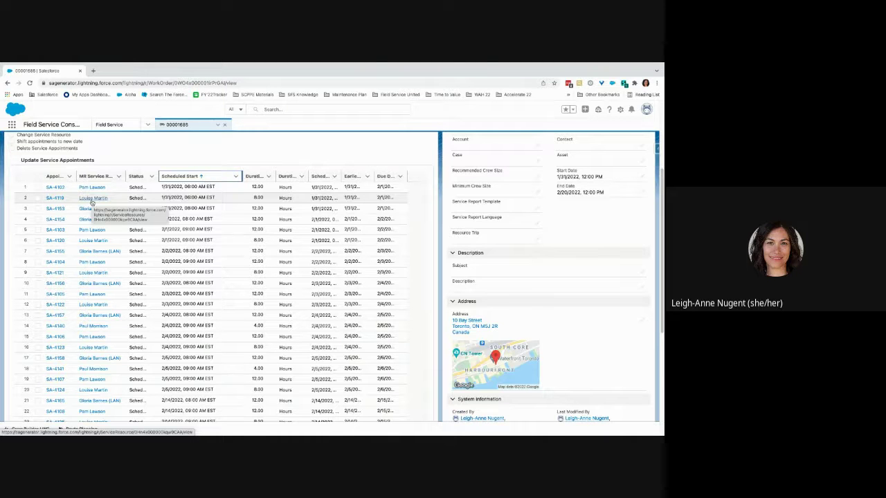
# - Review the technicians, start times and durations throughout the sorted list of service appointments
pyautogui.scroll(-1, 249, 293)
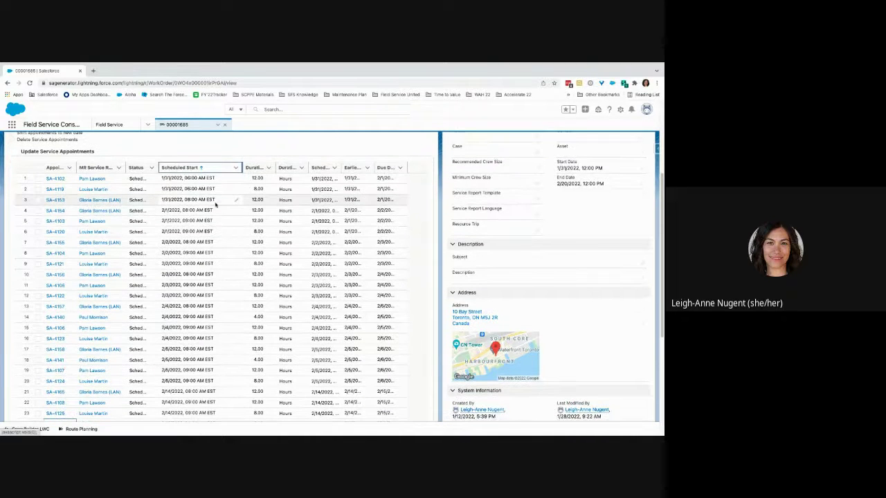
pyautogui.scroll(-3, 229, 209)
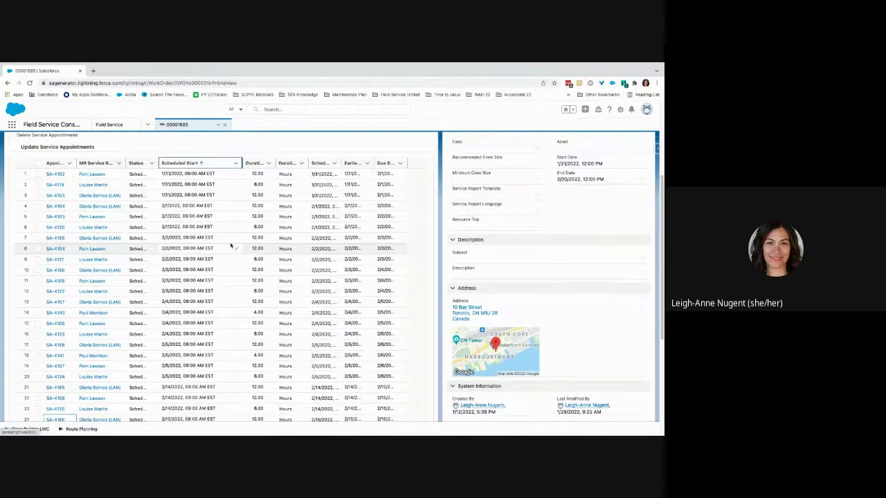
pyautogui.scroll(-10, 230, 245)
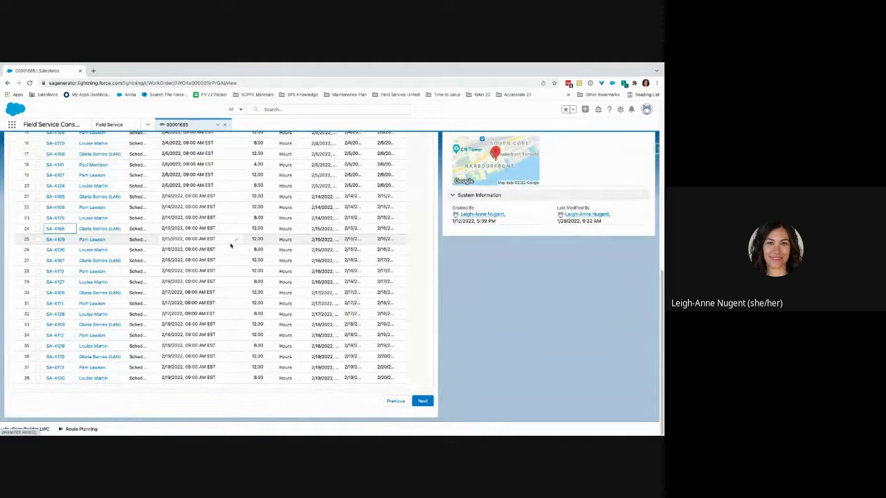
pyautogui.scroll(20, 231, 245)
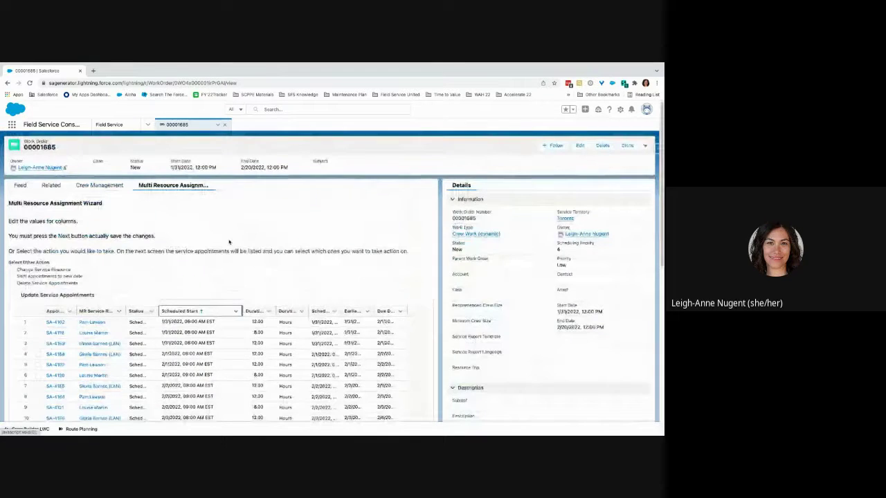
pyautogui.scroll(-3, 229, 243)
pyautogui.scroll(-1, 227, 244)
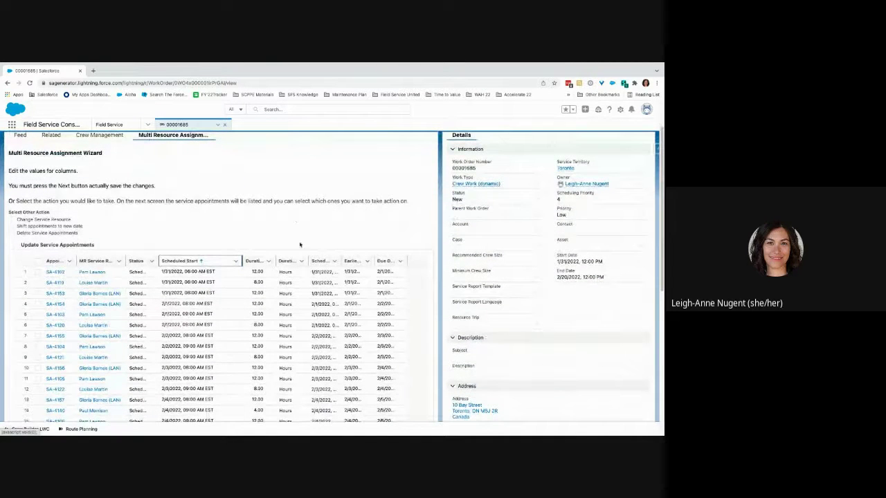
pyautogui.scroll(-8, 325, 239)
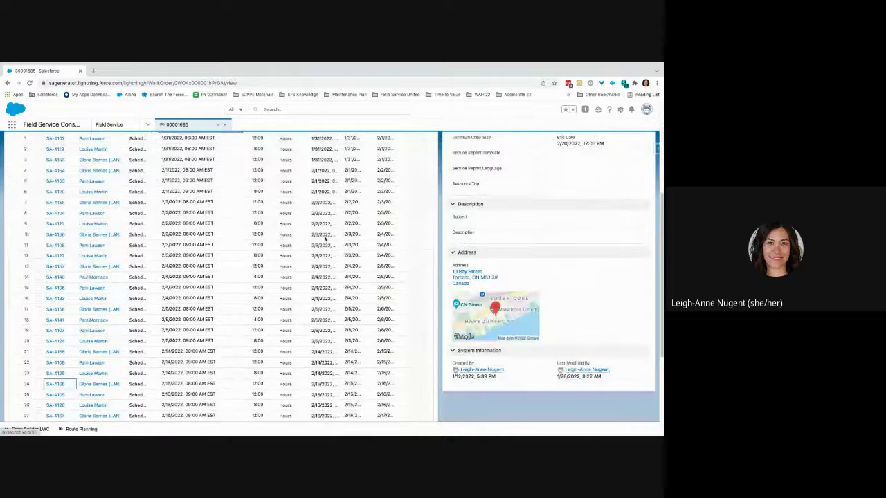
pyautogui.scroll(8, 325, 236)
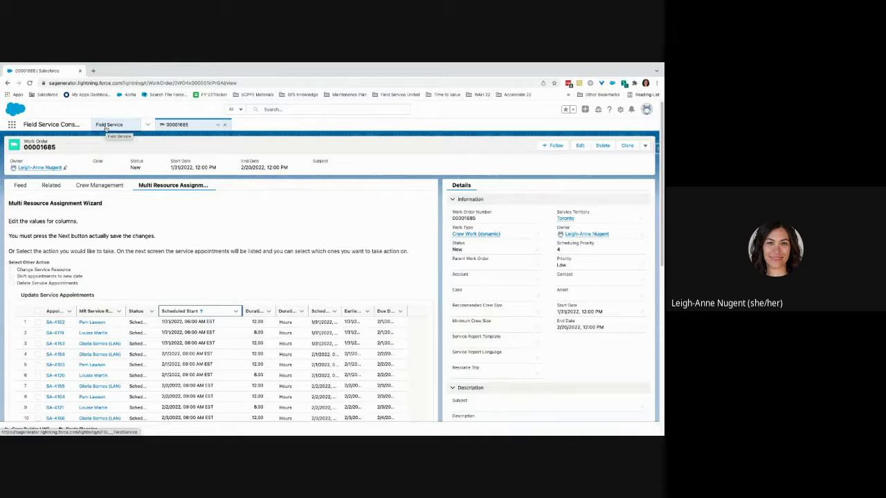
# - Examine the Field Service Gantt moved back to January 30–February 12, 2022
pyautogui.click(105, 125)
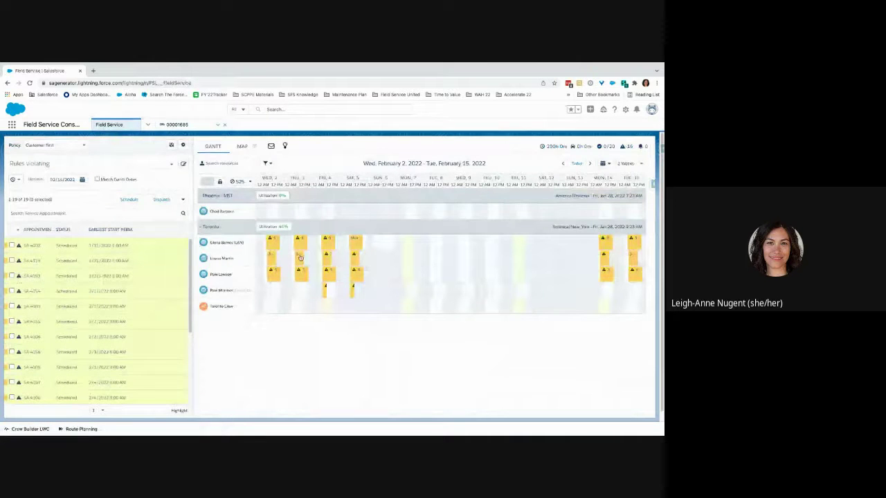
pyautogui.moveTo(300, 257)
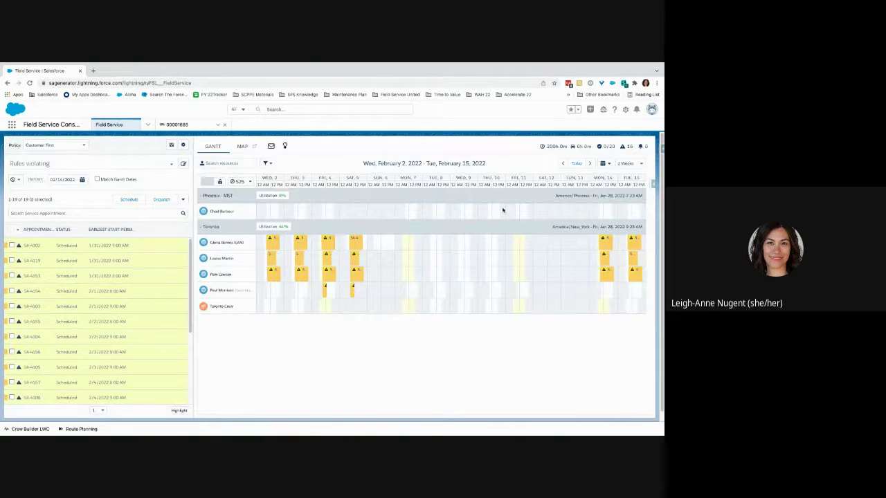
pyautogui.click(558, 164)
pyautogui.click(559, 164)
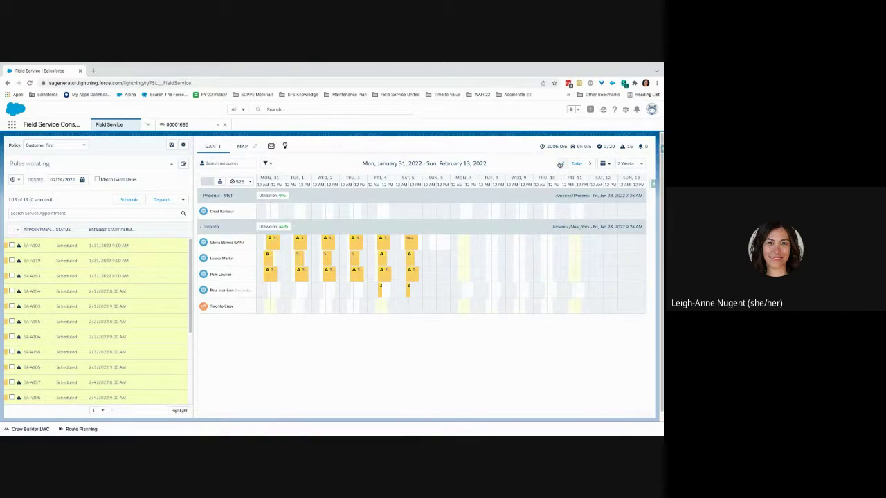
pyautogui.click(560, 164)
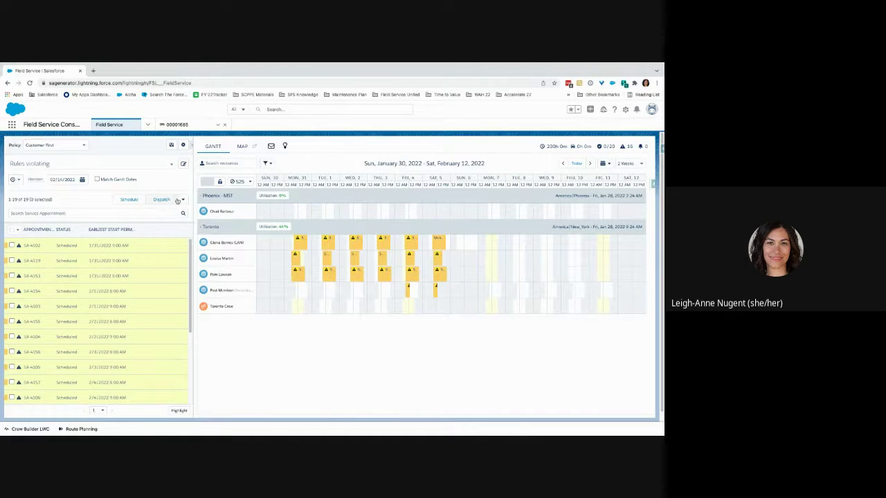
# - On the work order, view the Status options for creating additional service appointments, leave them unchanged, and return to the Gantt
pyautogui.click(178, 125)
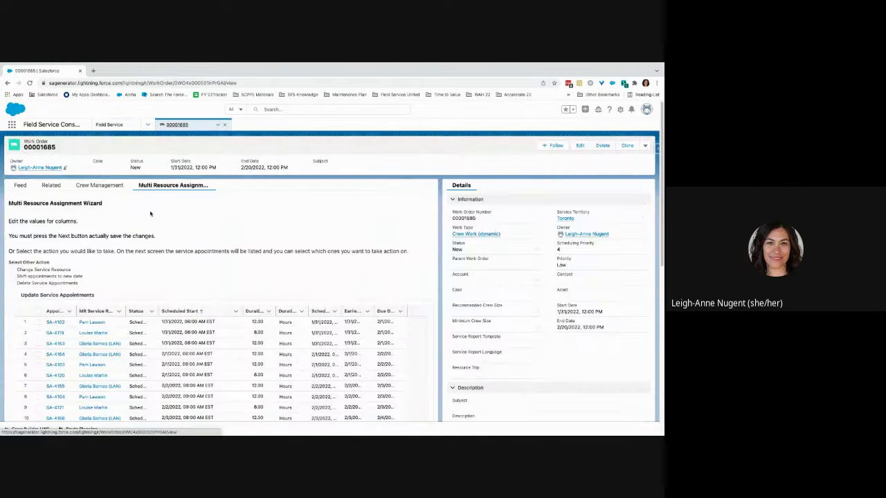
pyautogui.scroll(-3, 139, 252)
pyautogui.scroll(-2, 179, 263)
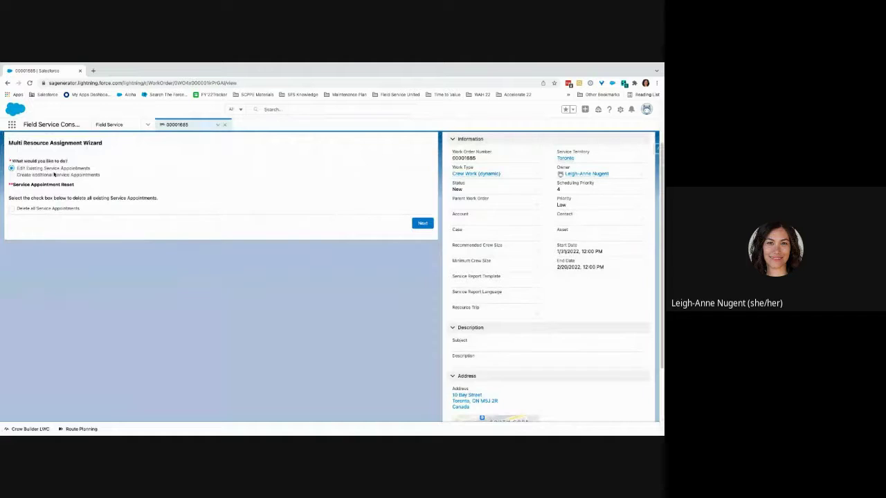
pyautogui.click(56, 175)
pyautogui.click(420, 224)
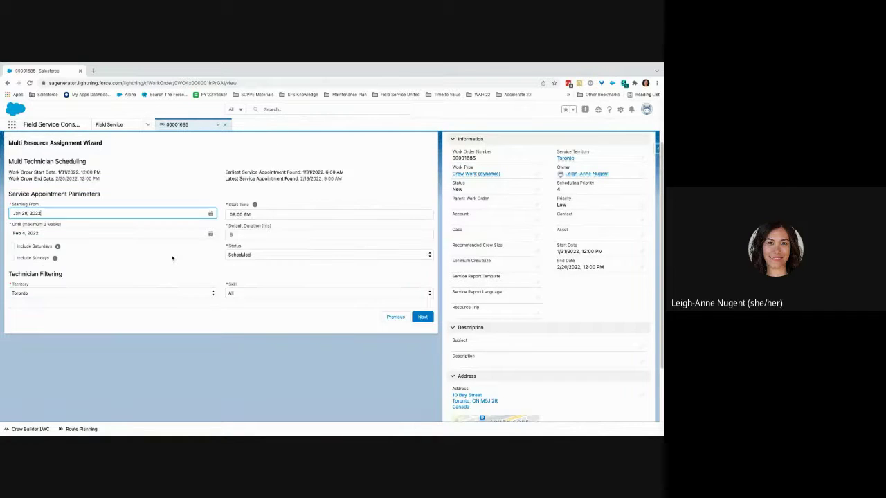
pyautogui.click(270, 254)
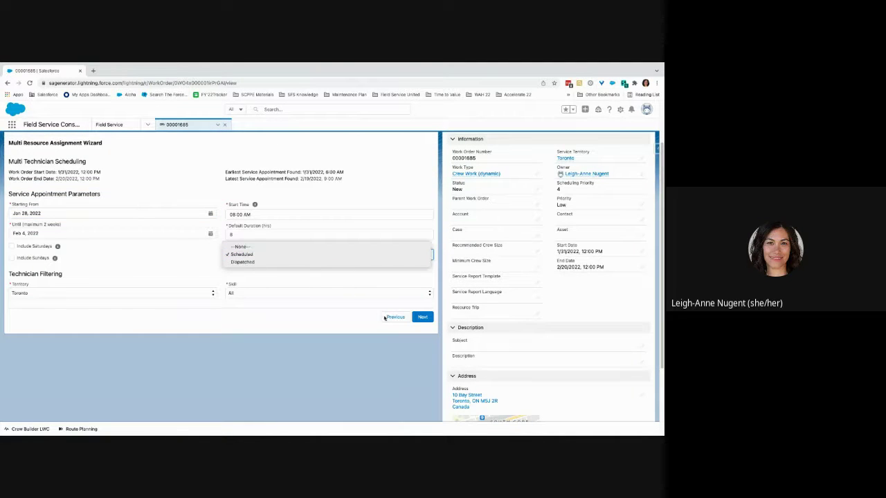
pyautogui.press('Escape')
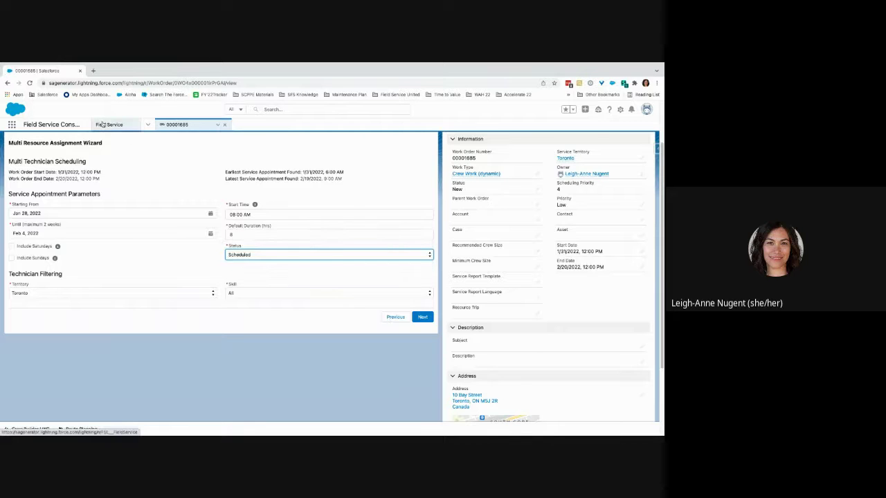
pyautogui.click(395, 317)
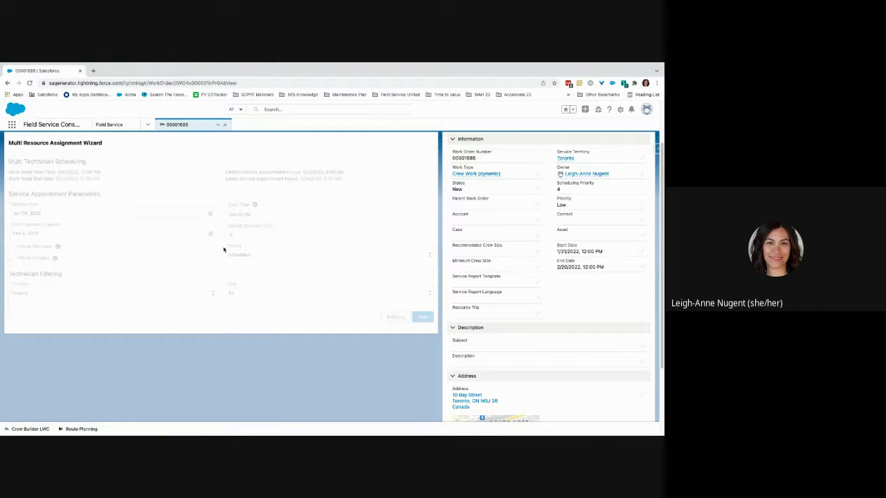
pyautogui.click(109, 125)
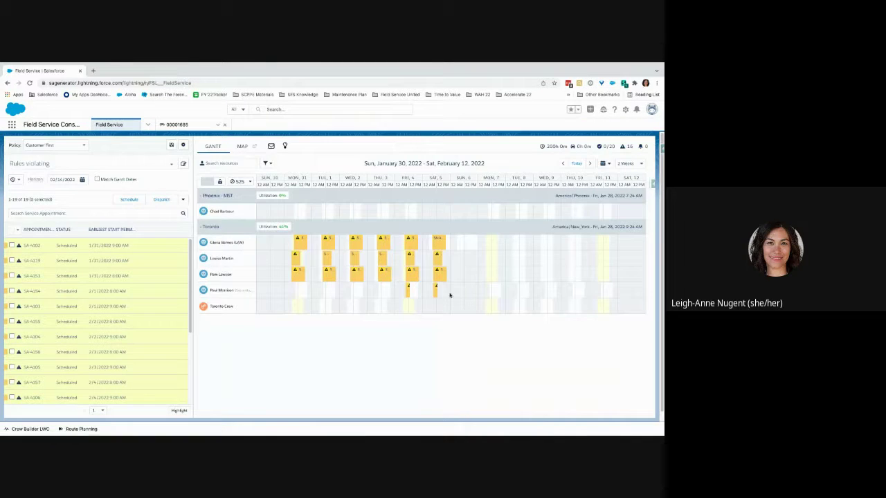
# - Return to work order 00001685, list its existing service appointments for editing, and widen the Status column
pyautogui.click(177, 125)
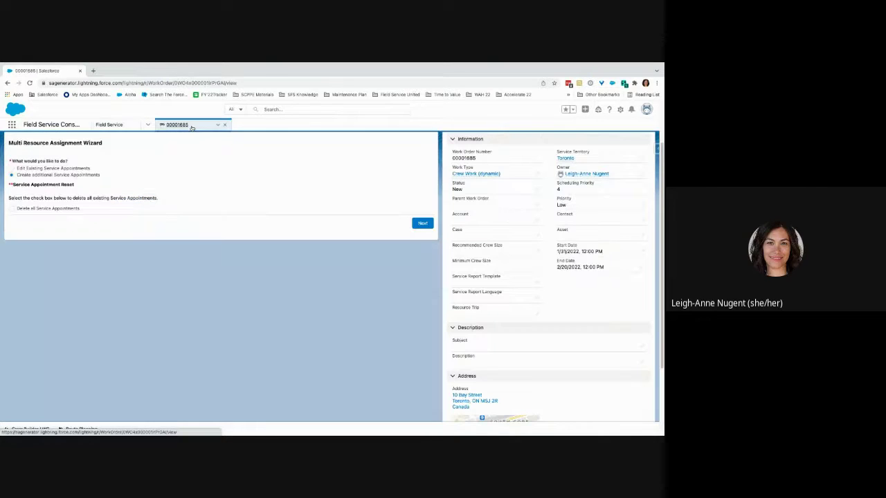
pyautogui.click(58, 168)
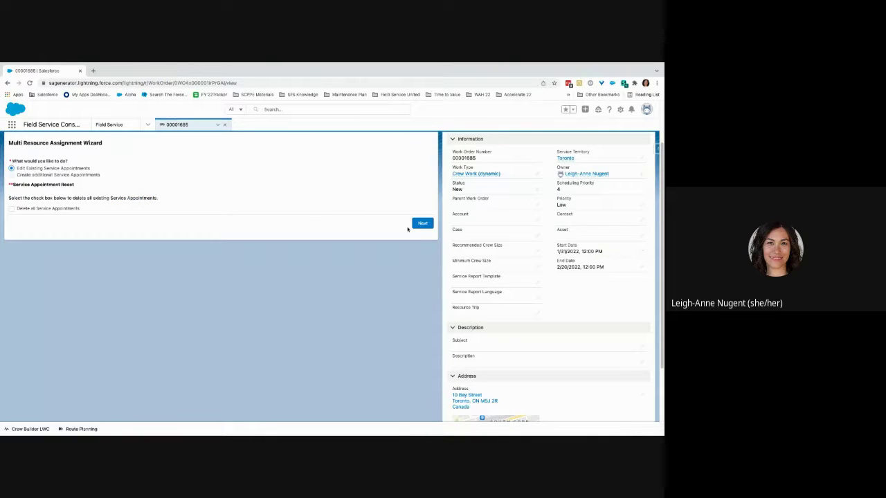
pyautogui.click(419, 227)
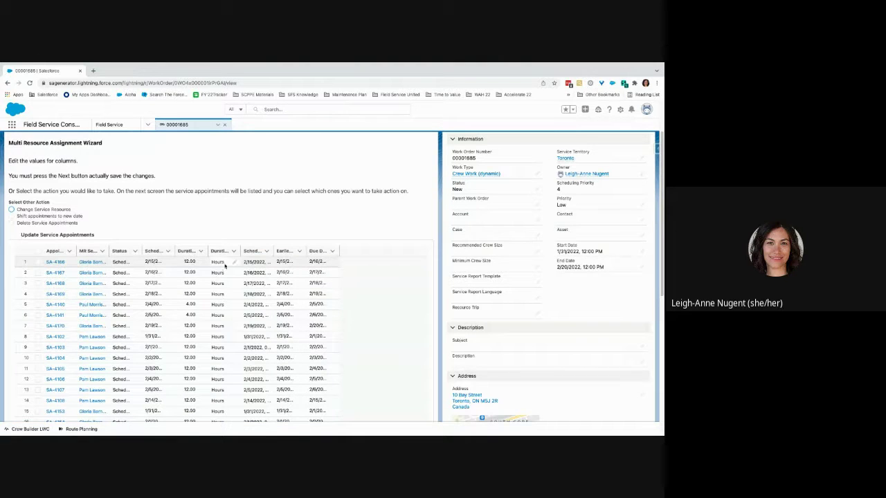
pyautogui.moveTo(139, 249); pyautogui.dragTo(202, 250)
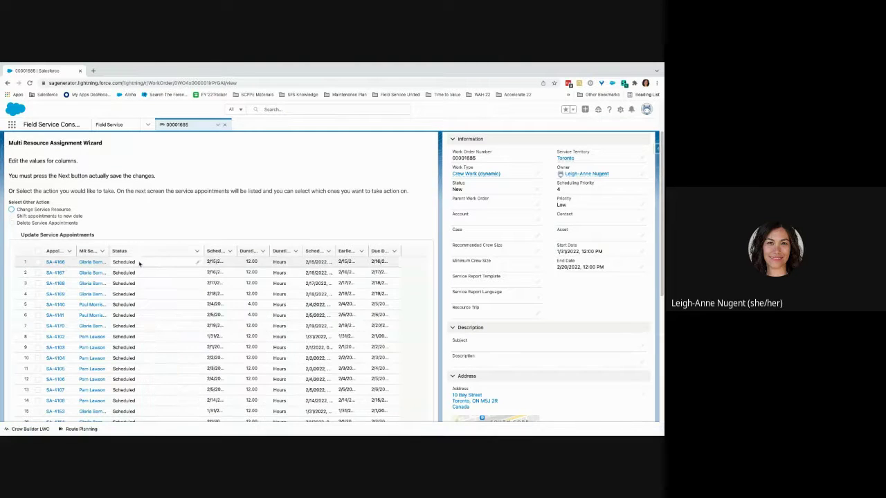
# - Set the Status of service appointments SA-4166 and SA-4167 to Dispatched in the wizard's list
pyautogui.click(199, 263)
pyautogui.click(199, 263)
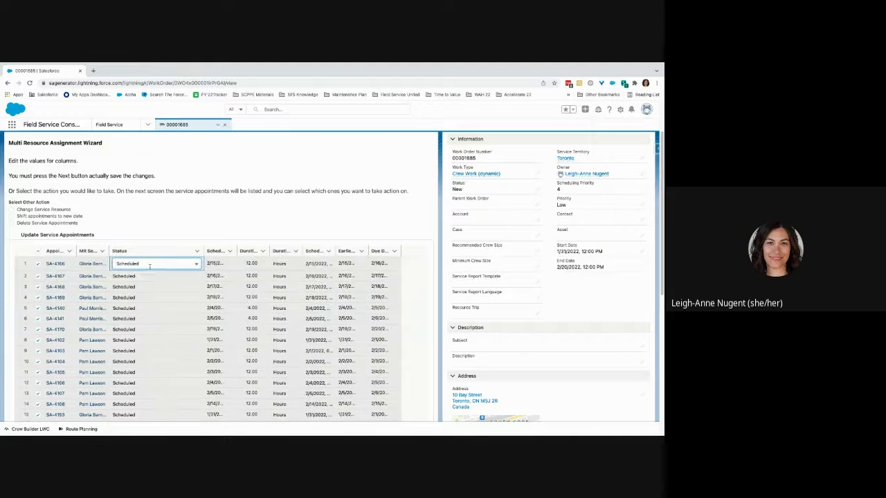
pyautogui.click(149, 264)
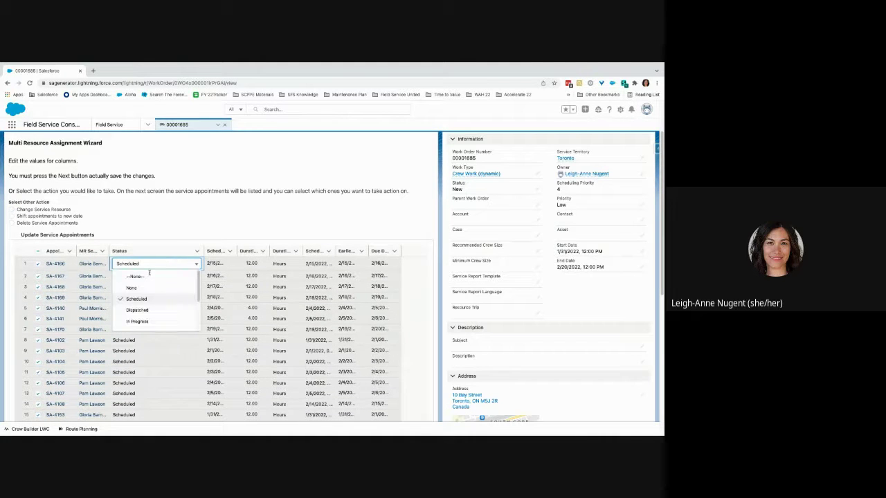
pyautogui.click(142, 310)
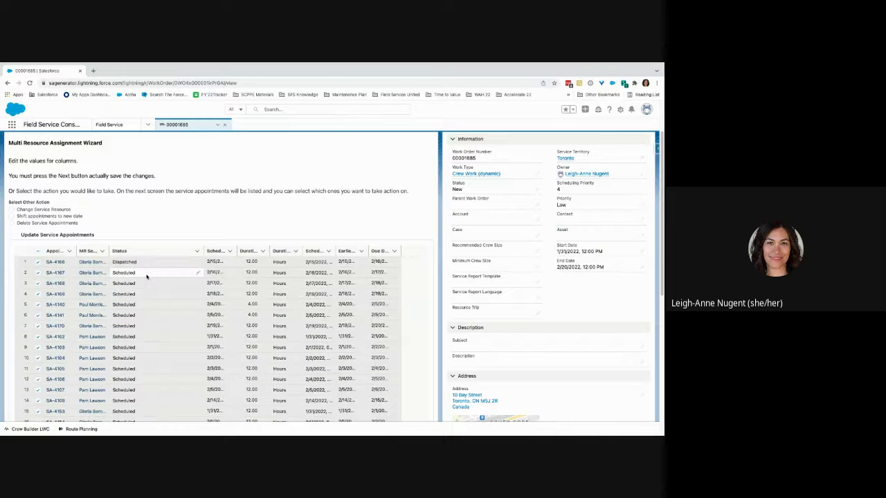
pyautogui.click(201, 263)
pyautogui.scroll(-1, 155, 273)
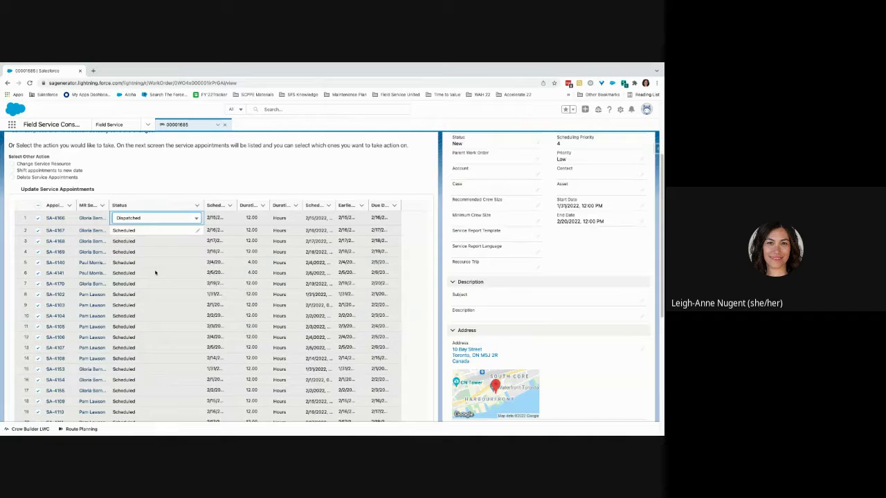
pyautogui.scroll(-1, 155, 272)
pyautogui.click(187, 202)
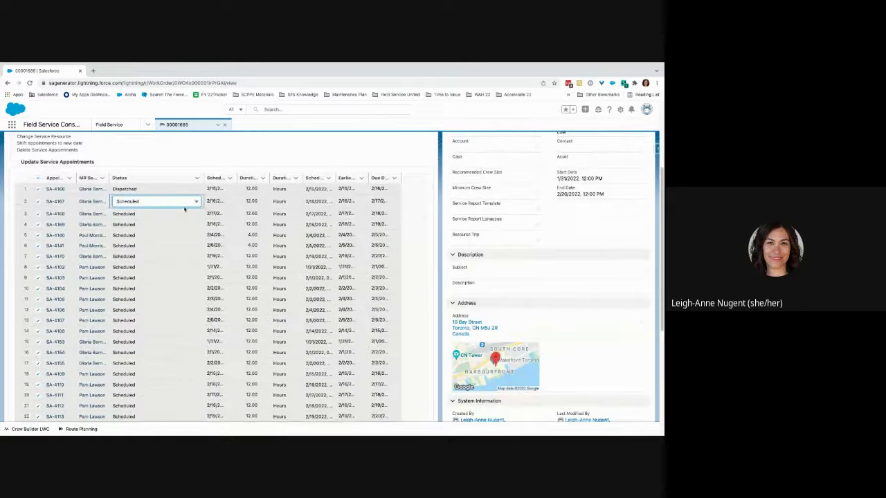
pyautogui.click(183, 202)
pyautogui.click(131, 244)
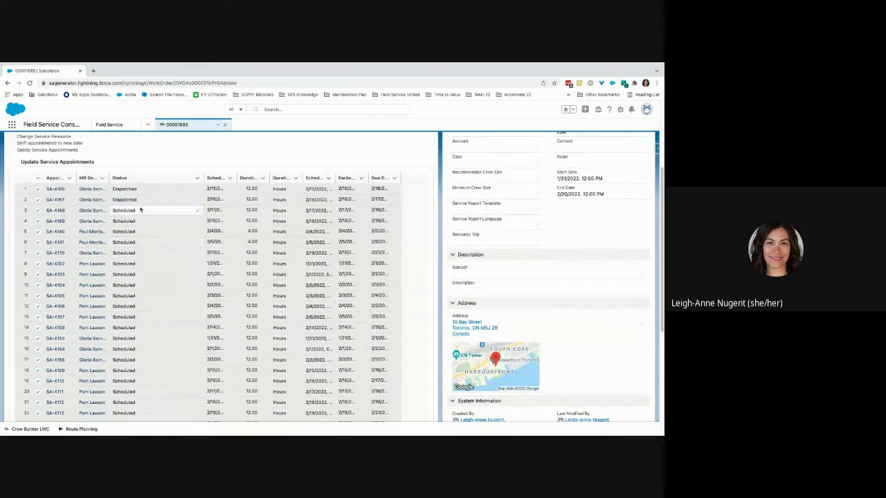
# - Open SA-4168's Status for editing, then go back to the wizard's first page without saving the status edits
pyautogui.click(141, 208)
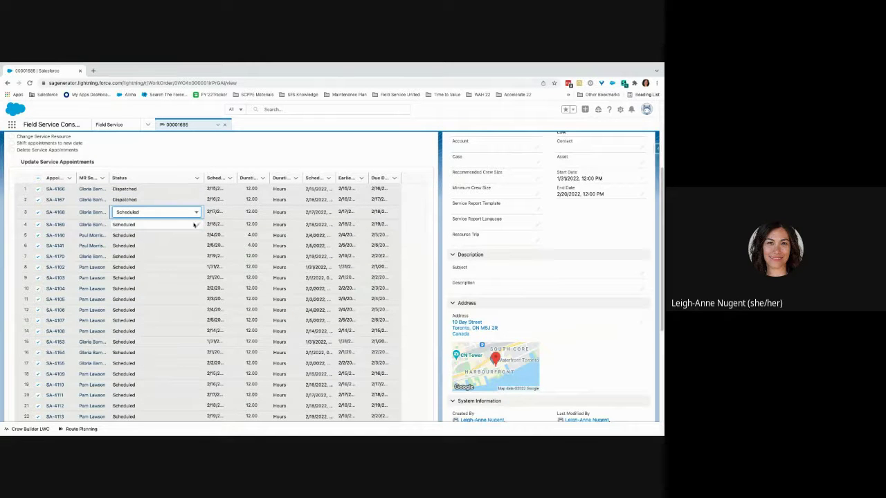
pyautogui.scroll(-5, 324, 312)
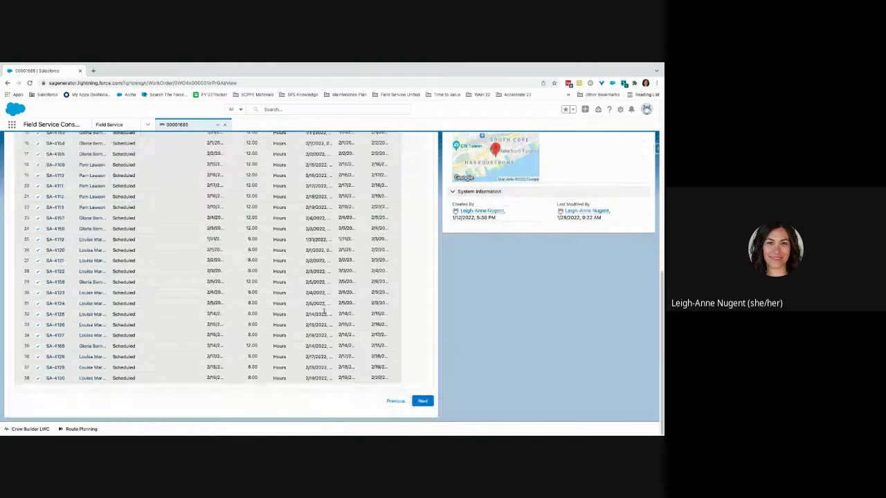
pyautogui.click(395, 402)
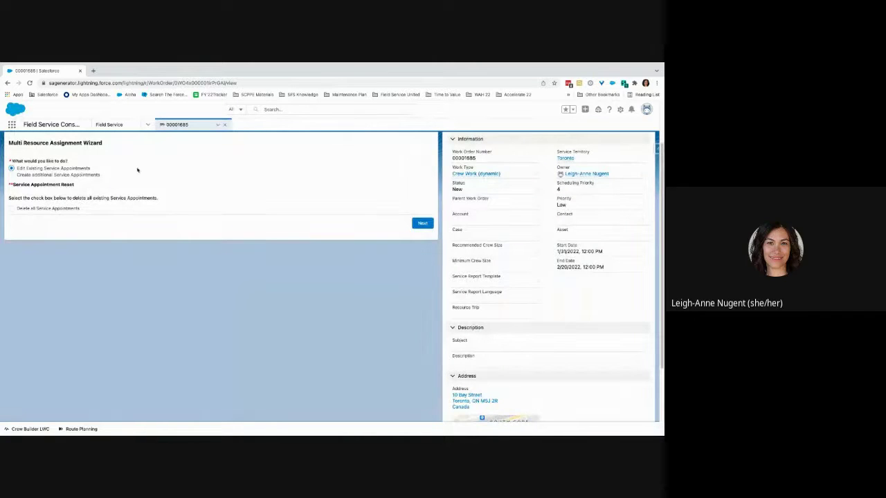
# - Return to the Gantt, start a bulk dispatch for the Toronto territory, and close it without dispatching
pyautogui.click(108, 125)
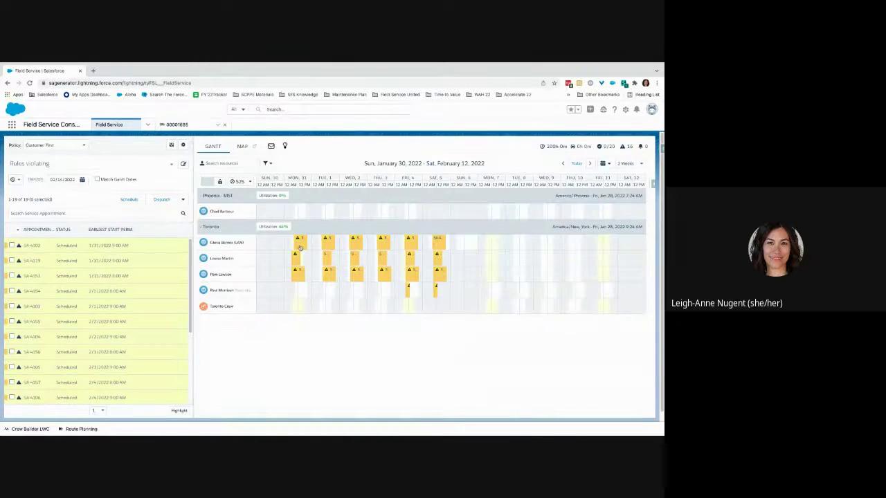
pyautogui.click(161, 200)
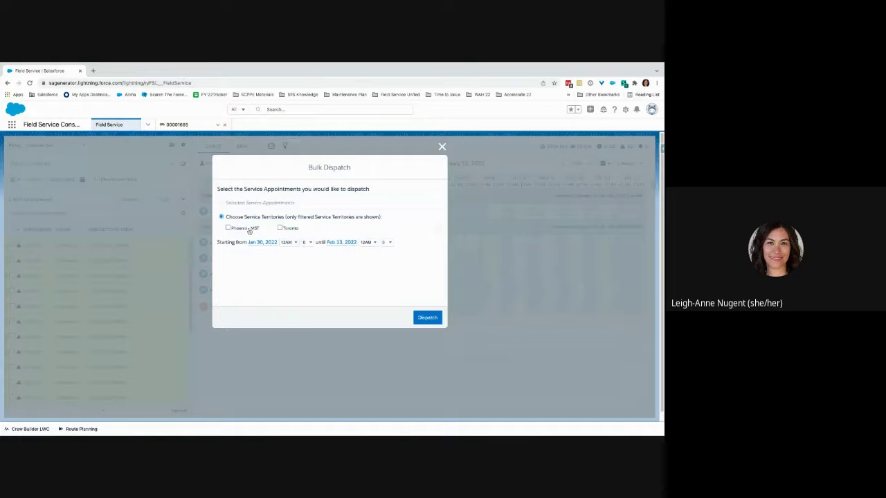
pyautogui.click(279, 228)
pyautogui.click(441, 146)
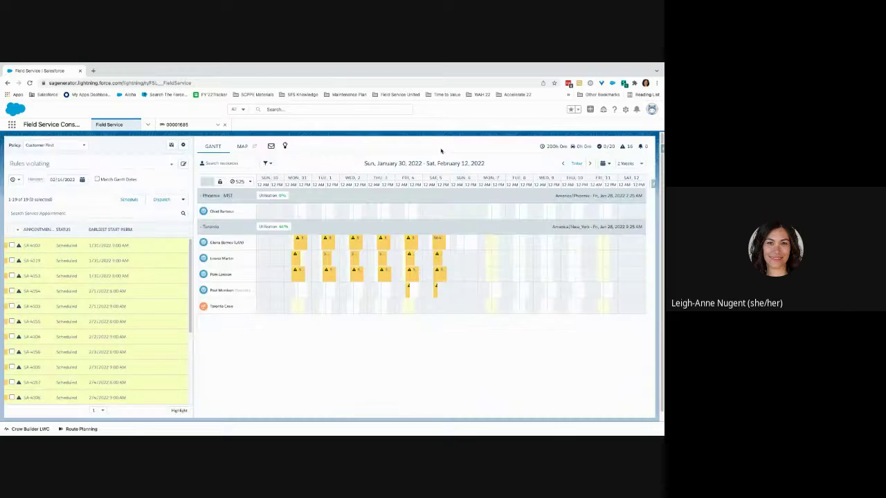
# - Select all scheduled service appointments of the Toronto technicians from January 31 to February 5 on the Gantt and change their status to Dispatched
pyautogui.click(302, 242)
pyautogui.keyDown('ctrl'); pyautogui.click(299, 257); pyautogui.keyUp('ctrl')
pyautogui.keyDown('ctrl'); pyautogui.click(295, 277); pyautogui.keyUp('ctrl')
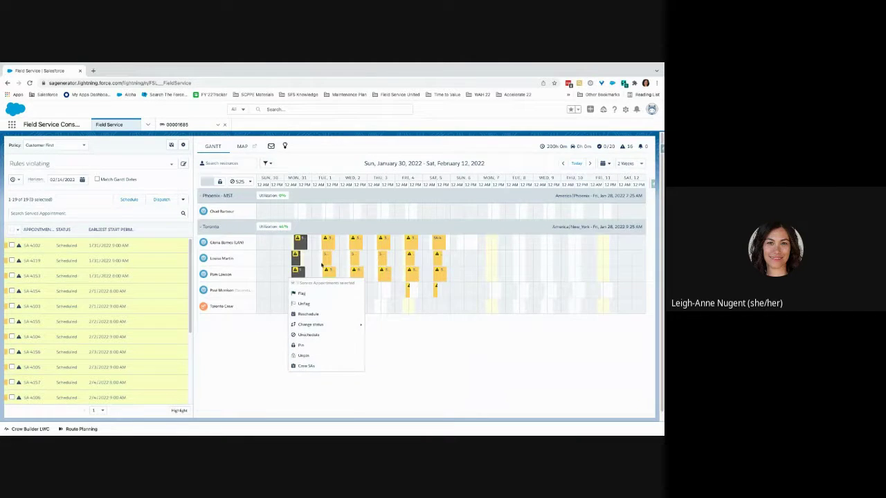
pyautogui.keyDown('ctrl'); pyautogui.click(327, 274); pyautogui.keyUp('ctrl')
pyautogui.keyDown('ctrl'); pyautogui.click(327, 258); pyautogui.keyUp('ctrl')
pyautogui.keyDown('ctrl'); pyautogui.click(327, 241); pyautogui.keyUp('ctrl')
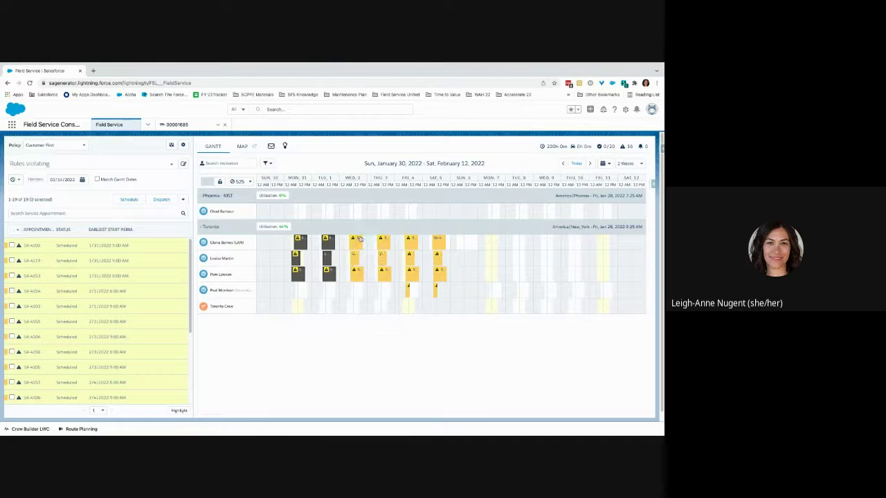
pyautogui.keyDown('ctrl'); pyautogui.click(353, 241); pyautogui.keyUp('ctrl')
pyautogui.keyDown('ctrl'); pyautogui.click(352, 261); pyautogui.keyUp('ctrl')
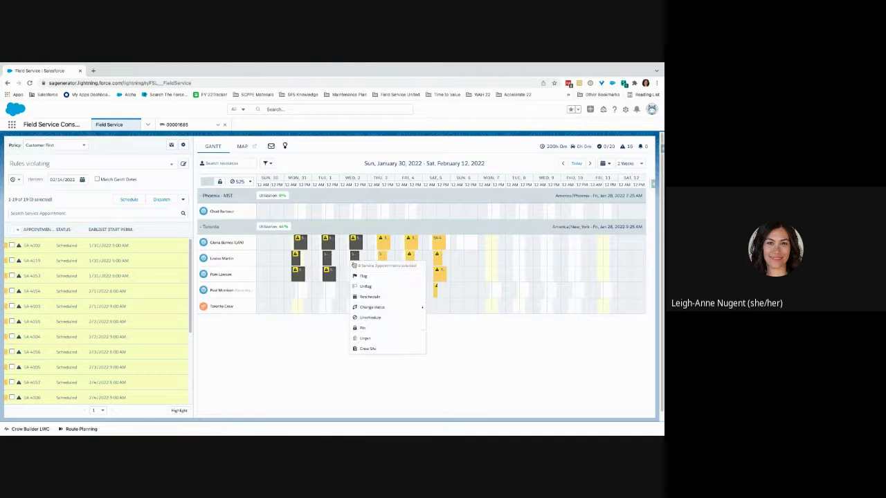
pyautogui.keyDown('ctrl'); pyautogui.click(382, 242); pyautogui.keyUp('ctrl')
pyautogui.keyDown('ctrl'); pyautogui.click(409, 242); pyautogui.keyUp('ctrl')
pyautogui.keyDown('ctrl'); pyautogui.click(437, 241); pyautogui.keyUp('ctrl')
pyautogui.keyDown('ctrl'); pyautogui.click(383, 259); pyautogui.keyUp('ctrl')
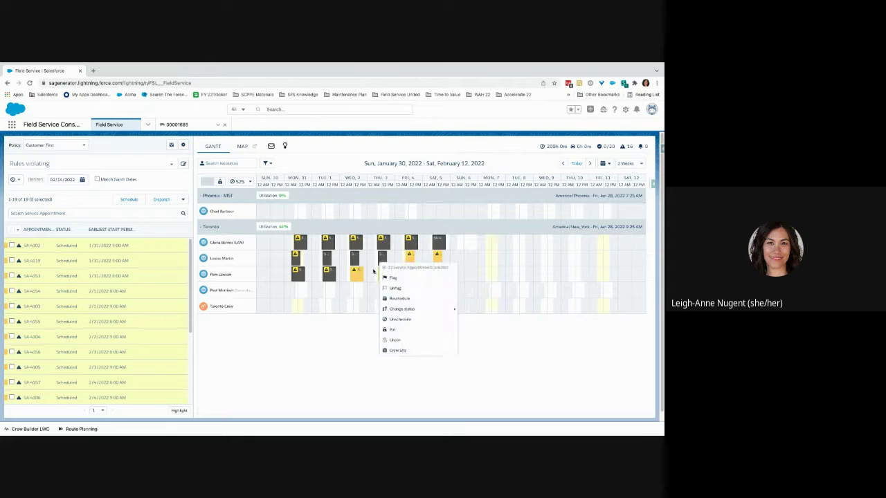
pyautogui.keyDown('ctrl'); pyautogui.click(353, 272); pyautogui.keyUp('ctrl')
pyautogui.keyDown('ctrl'); pyautogui.click(384, 271); pyautogui.keyUp('ctrl')
pyautogui.keyDown('ctrl'); pyautogui.click(409, 255); pyautogui.keyUp('ctrl')
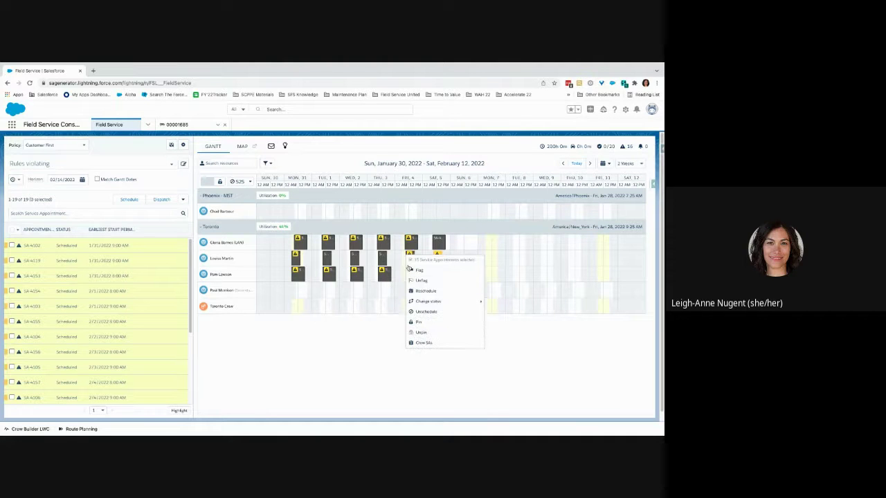
pyautogui.keyDown('ctrl'); pyautogui.click(436, 272); pyautogui.keyUp('ctrl')
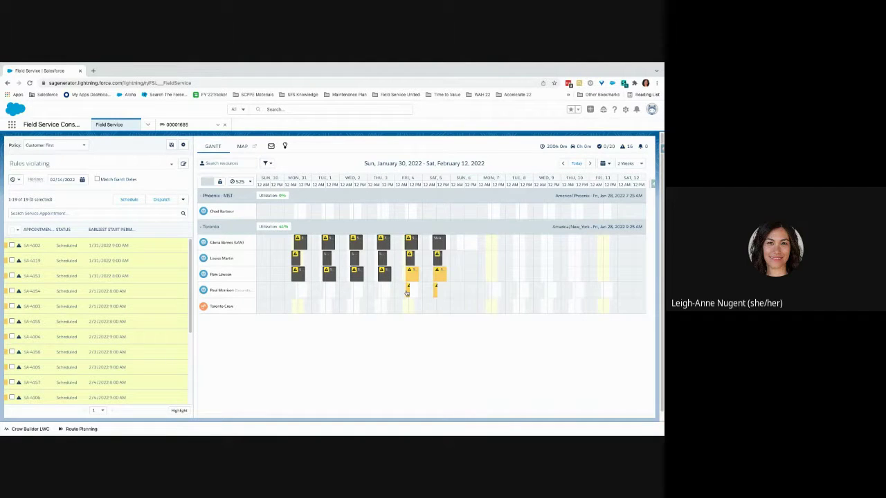
pyautogui.keyDown('ctrl'); pyautogui.click(409, 286); pyautogui.keyUp('ctrl')
pyautogui.keyDown('ctrl'); pyautogui.click(436, 273); pyautogui.keyUp('ctrl')
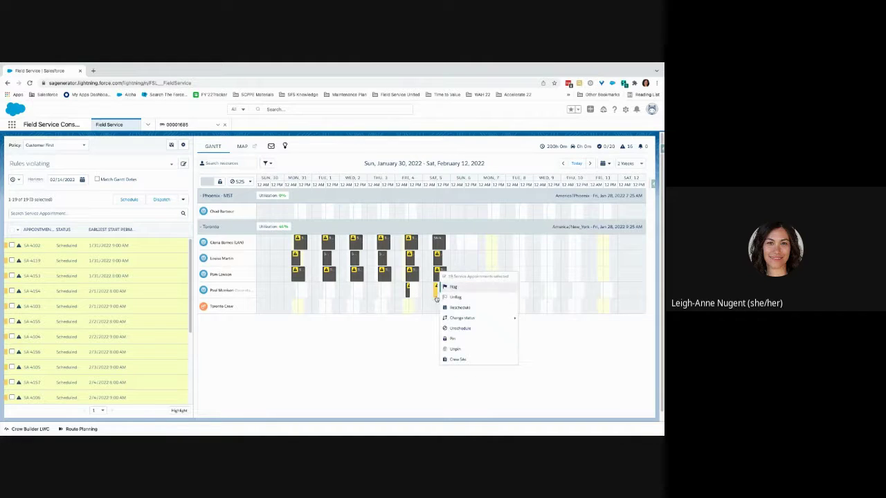
pyautogui.keyDown('ctrl'); pyautogui.click(435, 289); pyautogui.keyUp('ctrl')
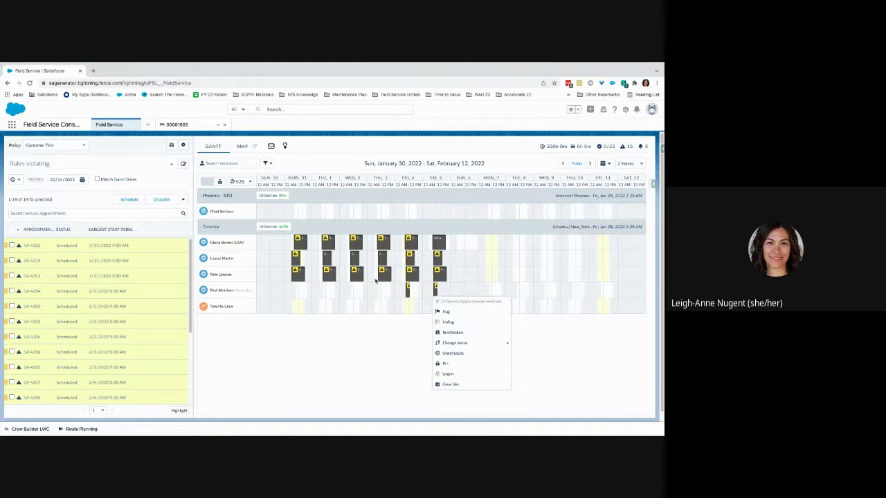
pyautogui.keyDown('ctrl'); pyautogui.click(410, 243); pyautogui.keyUp('ctrl')
pyautogui.moveTo(425, 290)
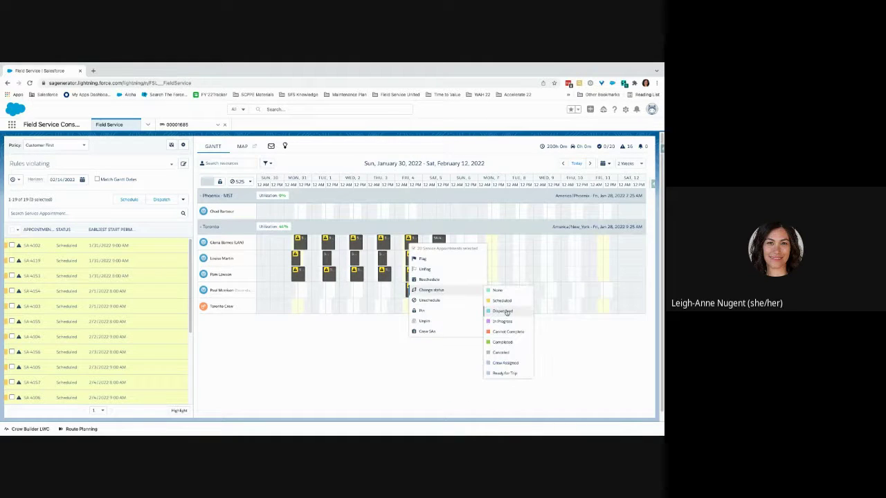
pyautogui.click(505, 312)
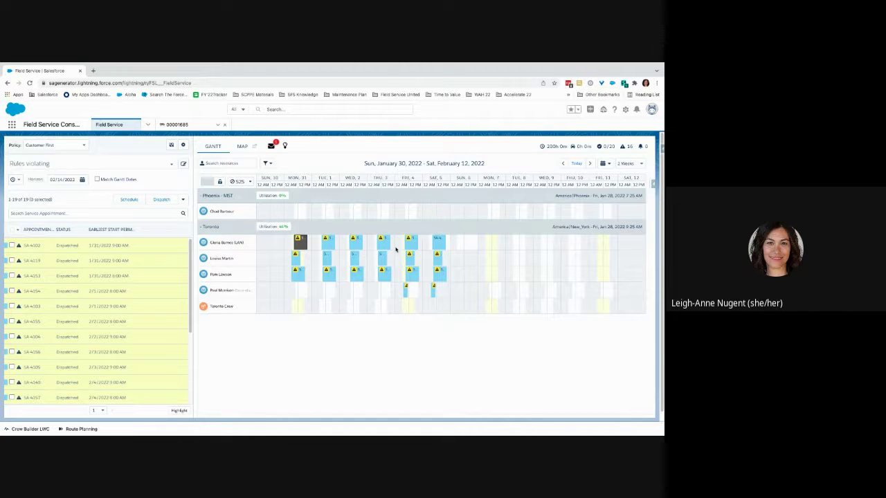
pyautogui.moveTo(386, 273)
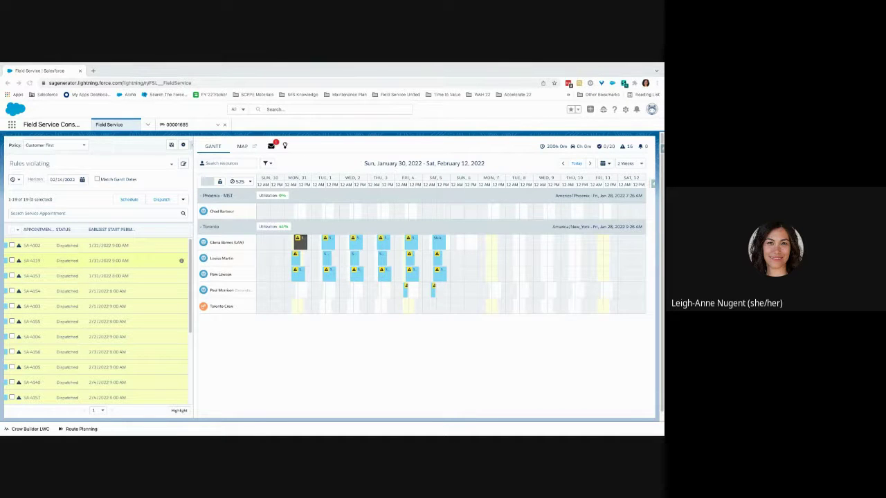
# - Open the Service Appointment Generator Feedback form in a new browser tab from the copied link
pyautogui.click(93, 71)
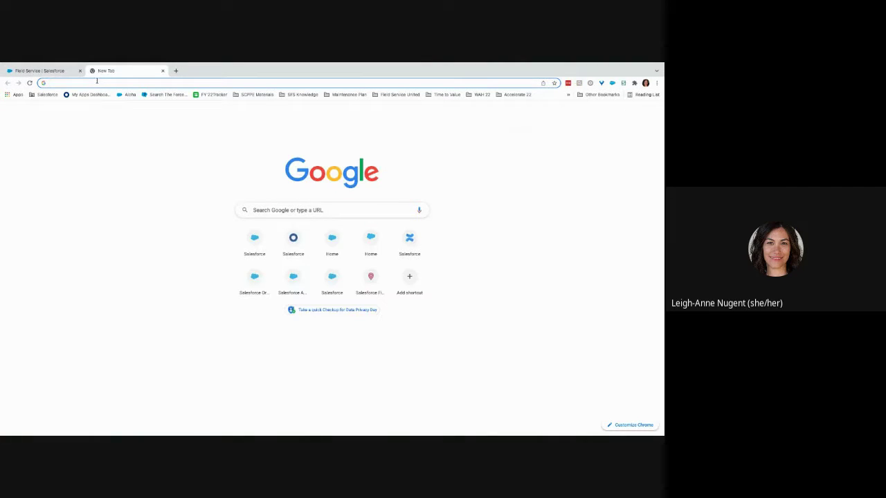
pyautogui.hotkey('ctrl', 'v')
pyautogui.press('Return')
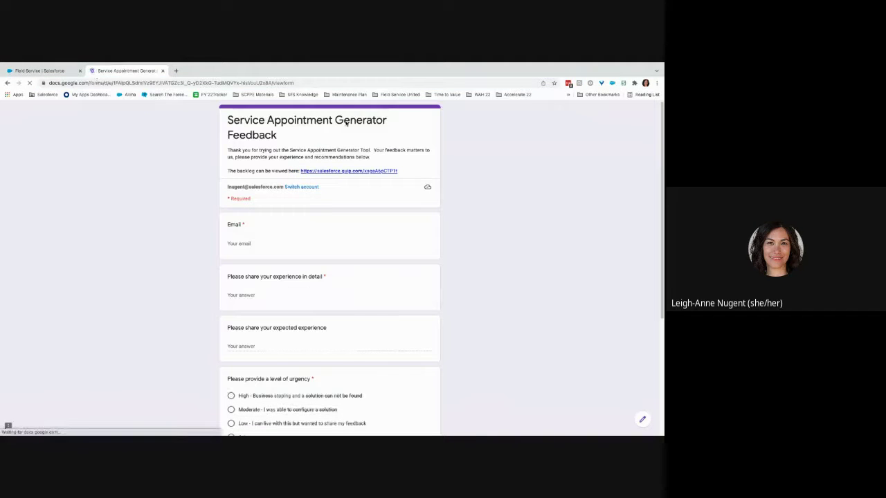
# - Review the feedback form's questions on email, experience in detail, expected experience, level of urgency, and other comments
pyautogui.scroll(-1, 427, 228)
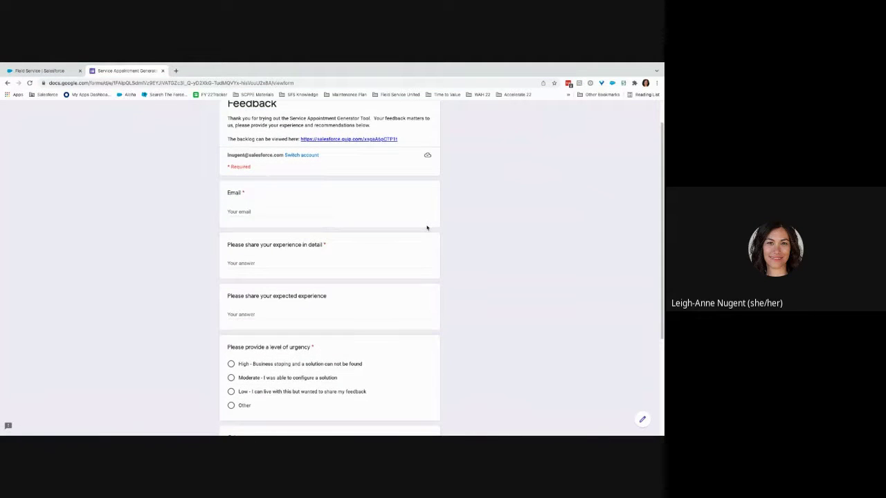
pyautogui.scroll(-1, 425, 242)
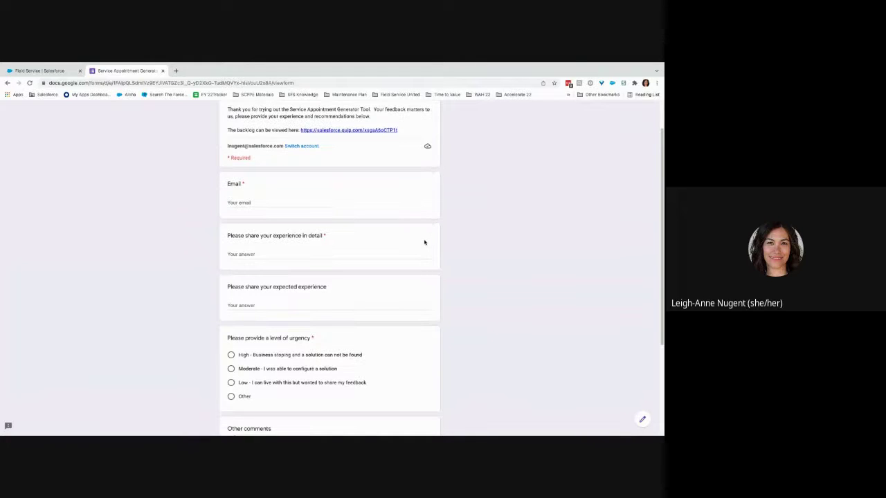
pyautogui.scroll(-2, 424, 242)
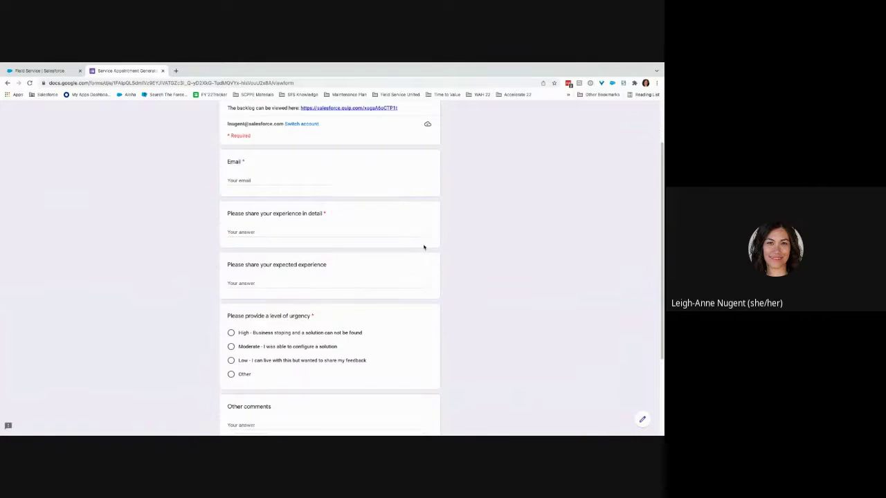
pyautogui.scroll(-1, 424, 247)
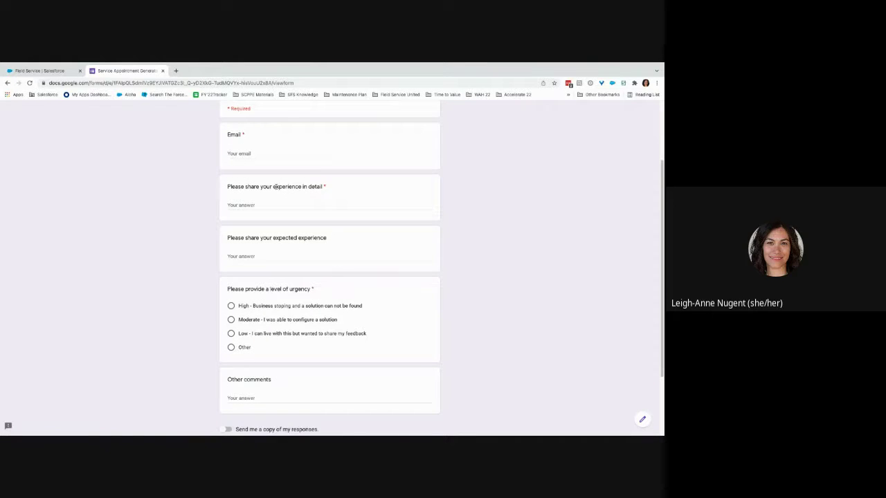
pyautogui.moveTo(260, 187); pyautogui.dragTo(328, 186)
pyautogui.scroll(-1, 371, 301)
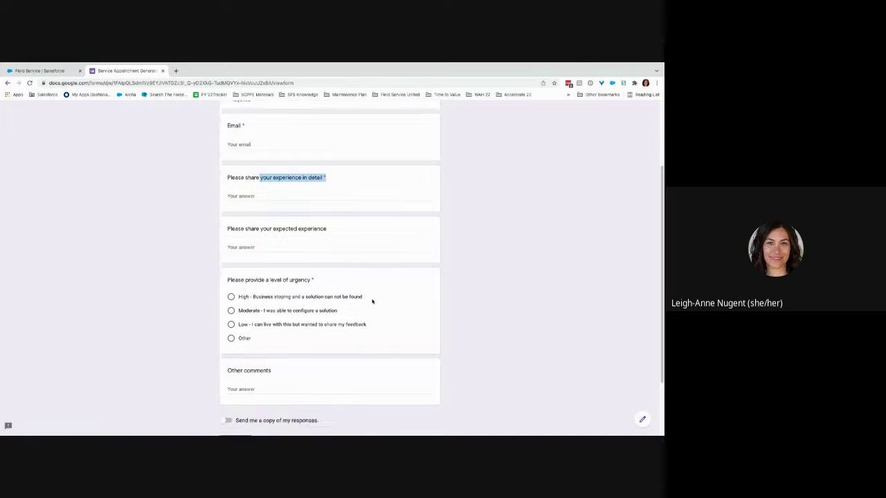
pyautogui.scroll(-1, 371, 301)
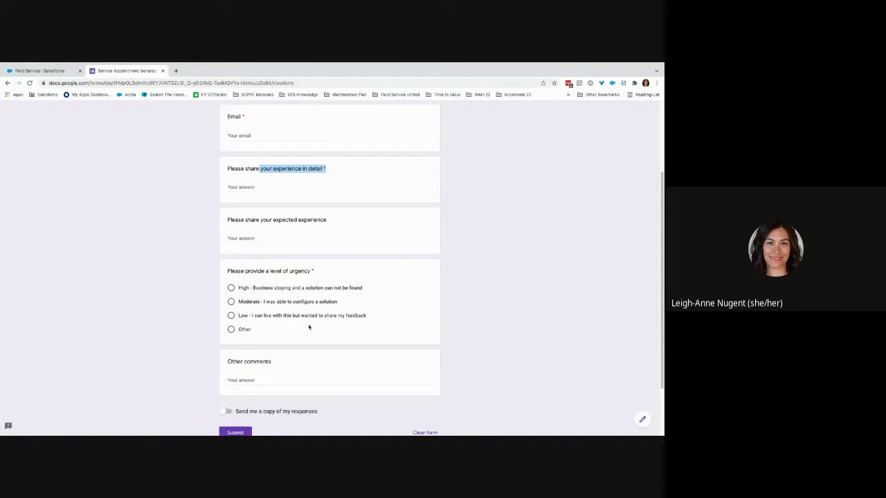
# - Open the backlog document from the link in the feedback form's introduction
pyautogui.scroll(-1, 309, 328)
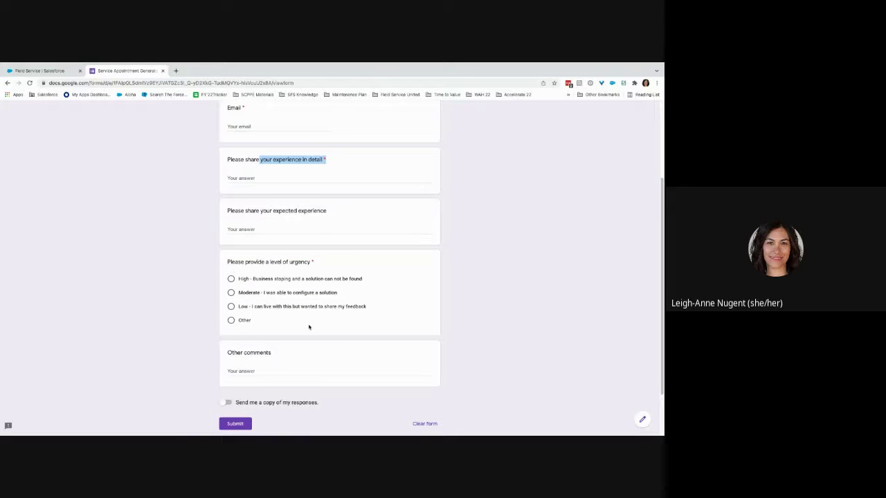
pyautogui.scroll(4, 309, 327)
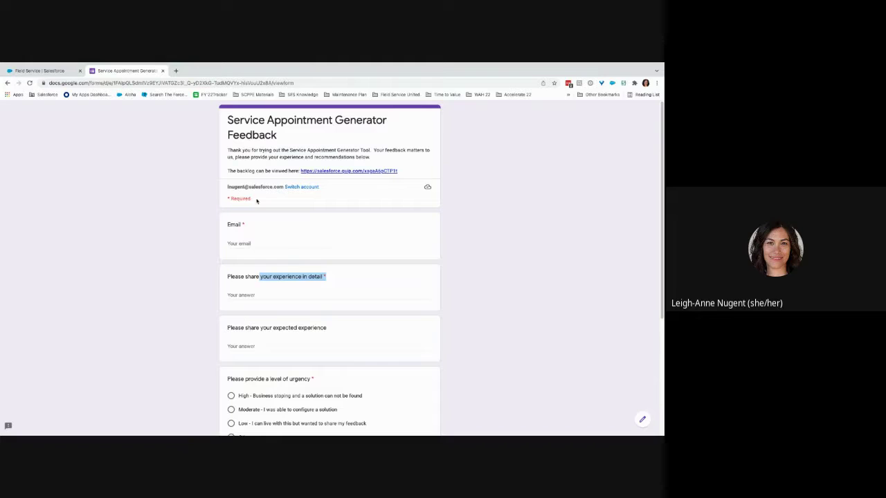
pyautogui.click(236, 171)
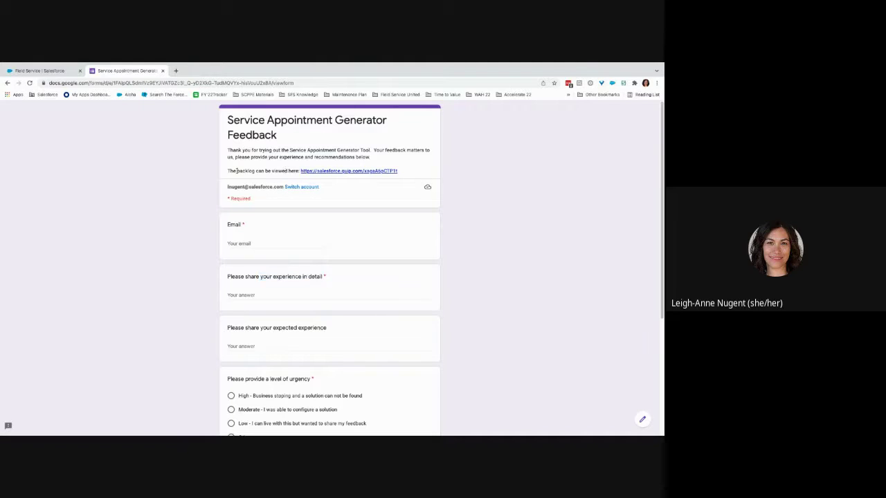
pyautogui.moveTo(238, 171); pyautogui.dragTo(266, 171)
pyautogui.click(345, 172)
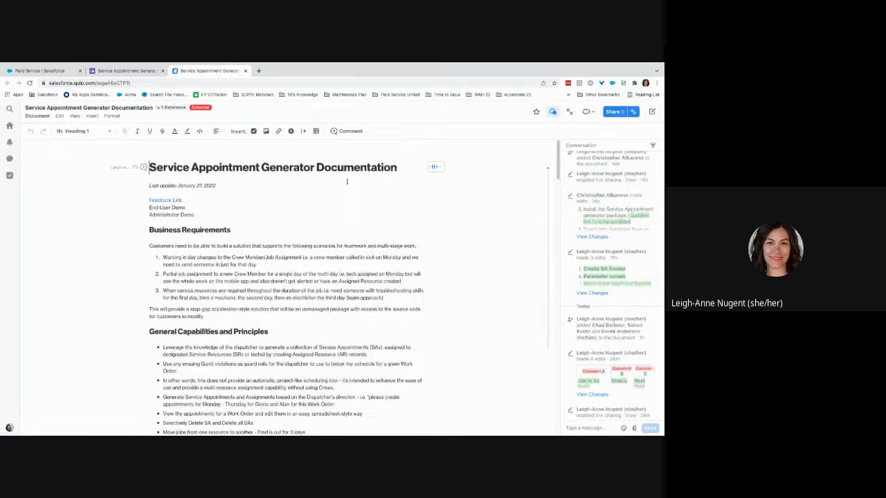
# - Look through the Service Appointment Generator Documentation from Business Requirements through Training, Considerations, Developer Guide and Installation Steps to the Feature Requests table
pyautogui.scroll(-5, 303, 281)
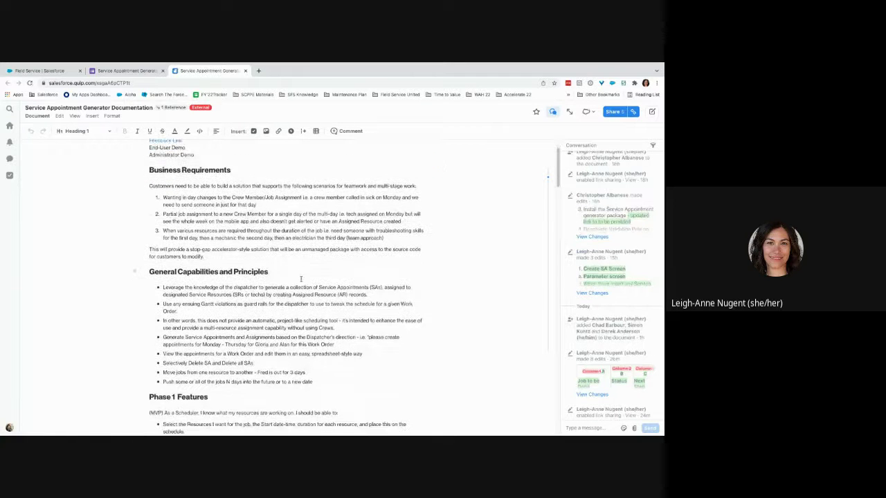
pyautogui.scroll(-5, 299, 275)
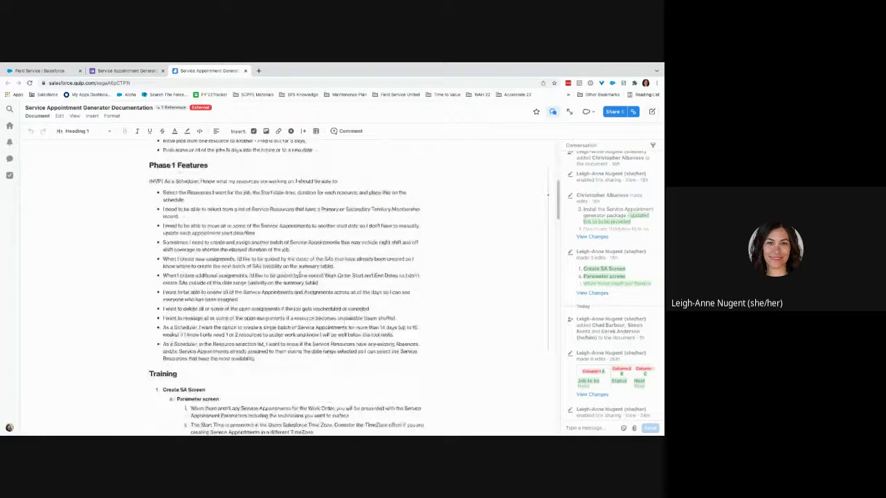
pyautogui.scroll(-7, 299, 274)
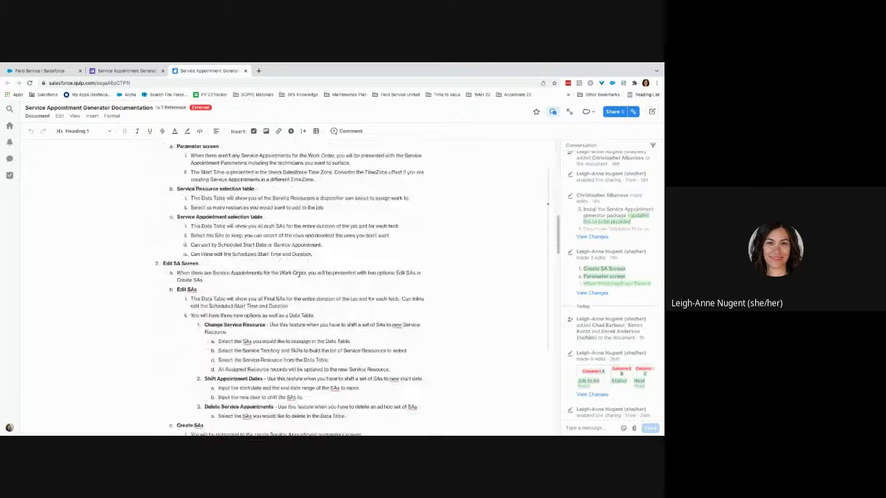
pyautogui.scroll(-2, 299, 275)
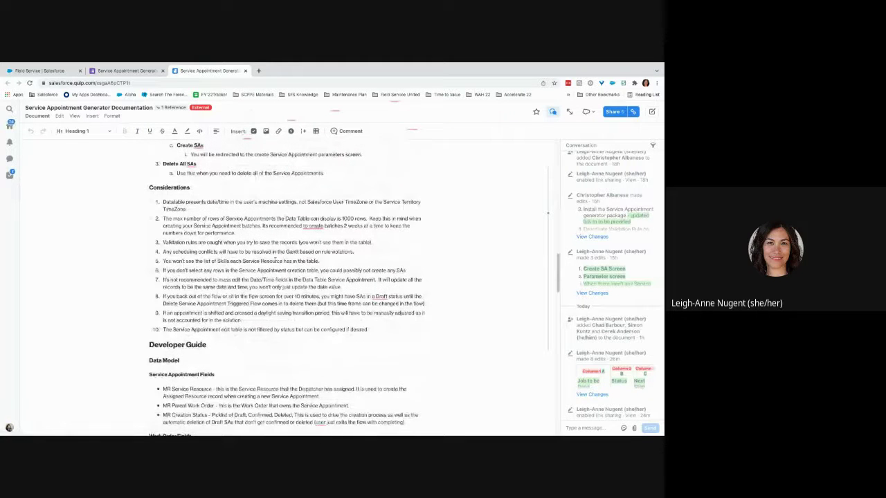
pyautogui.scroll(-5, 279, 328)
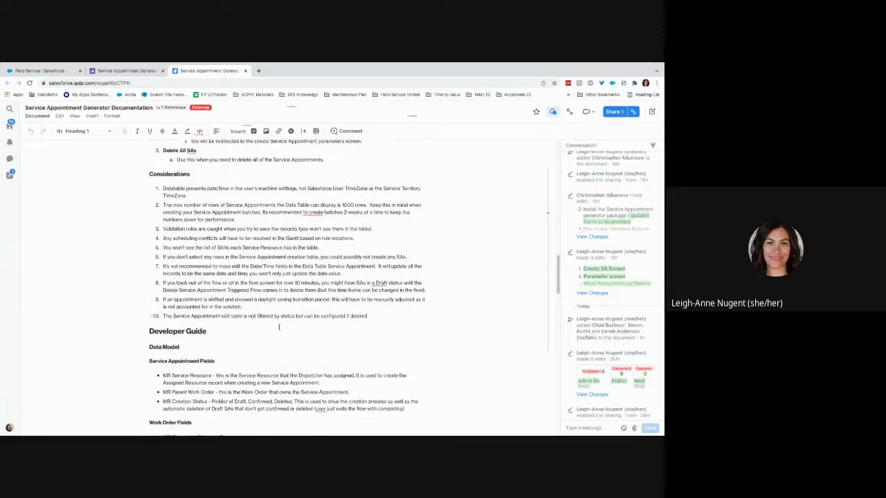
pyautogui.scroll(-12, 278, 327)
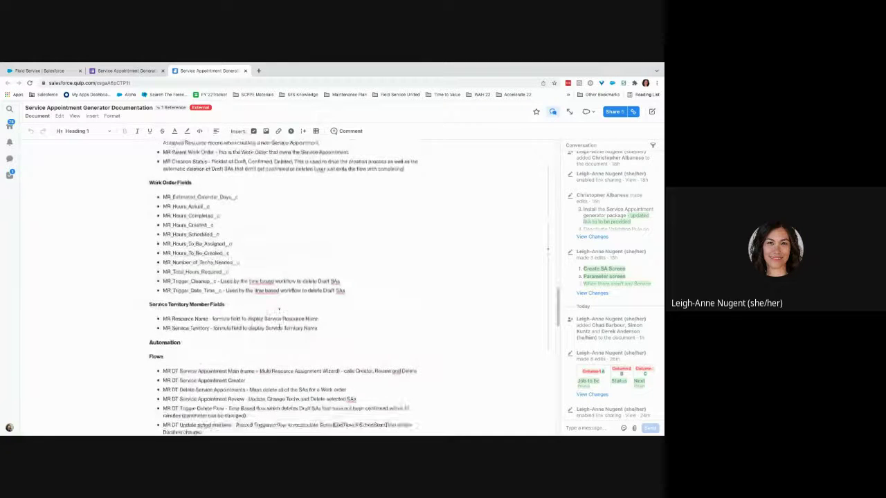
pyautogui.scroll(-3, 278, 327)
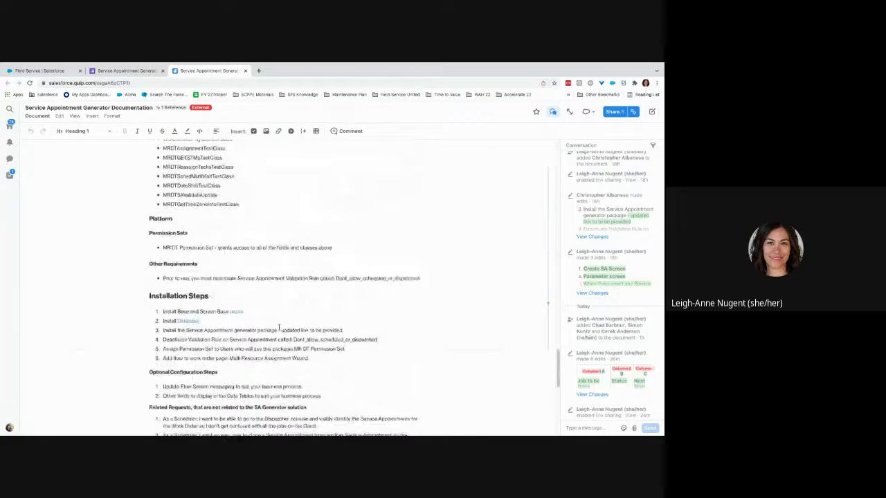
pyautogui.scroll(-2, 243, 285)
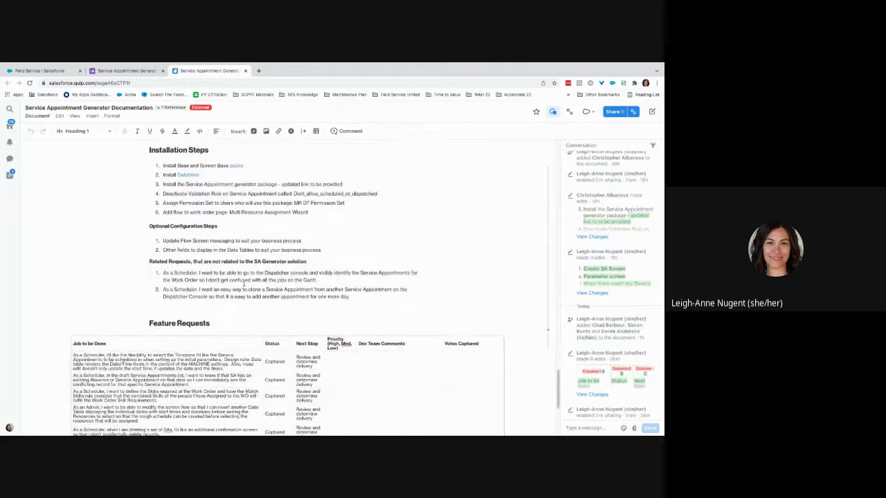
pyautogui.scroll(-2, 243, 285)
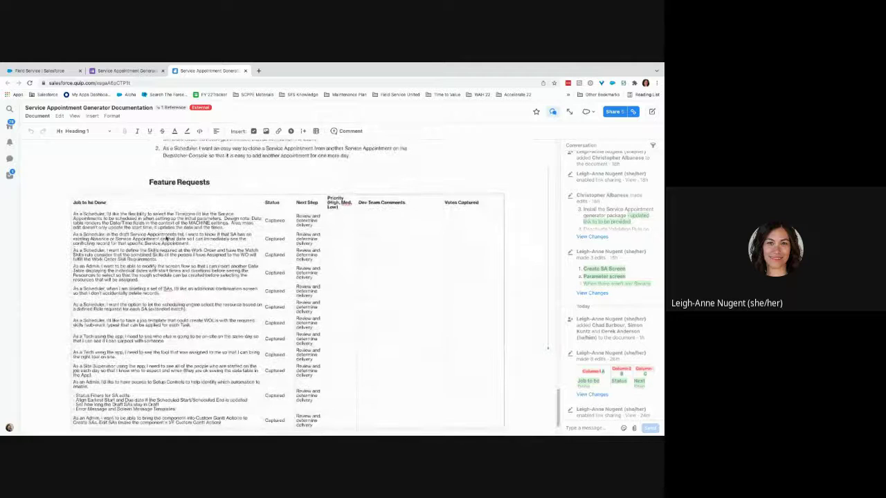
pyautogui.scroll(-1, 203, 265)
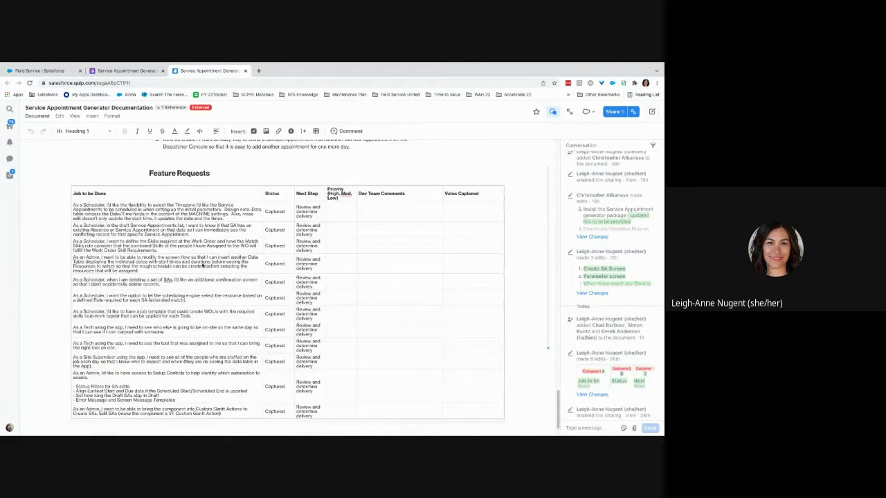